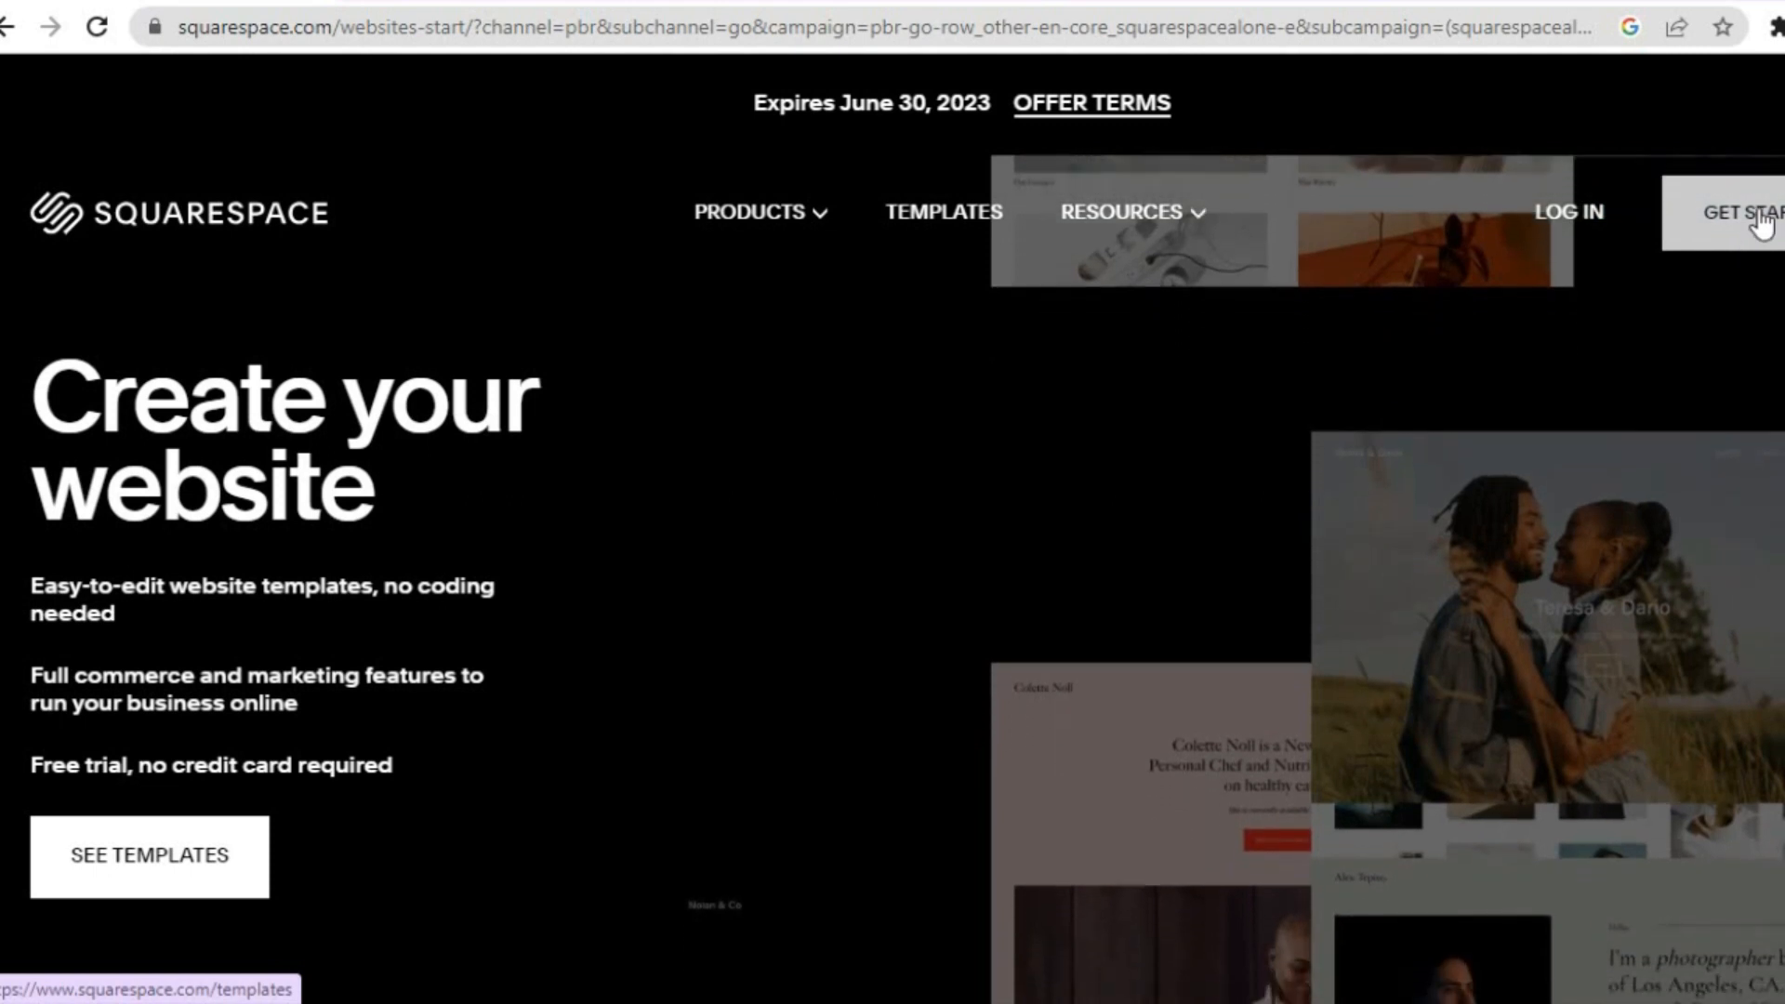
# Start creating a new website and choose Fashion as what the site is about.
pyautogui.click(531, 2)
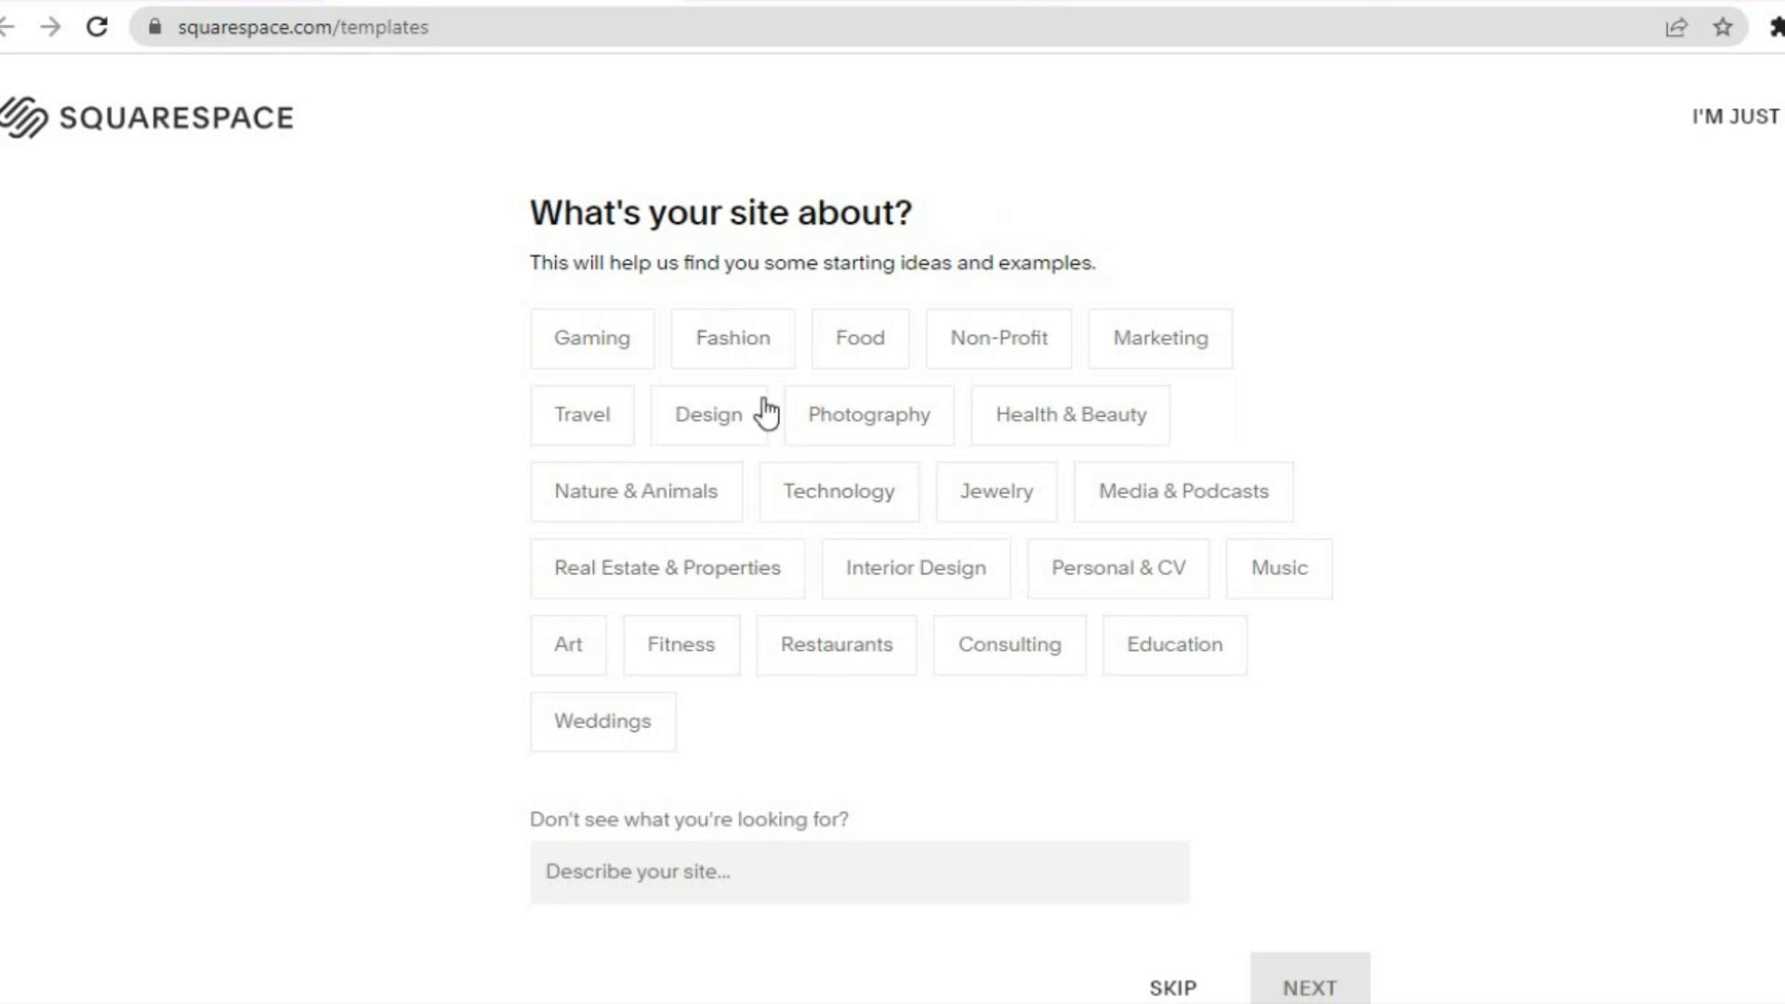
pyautogui.click(747, 358)
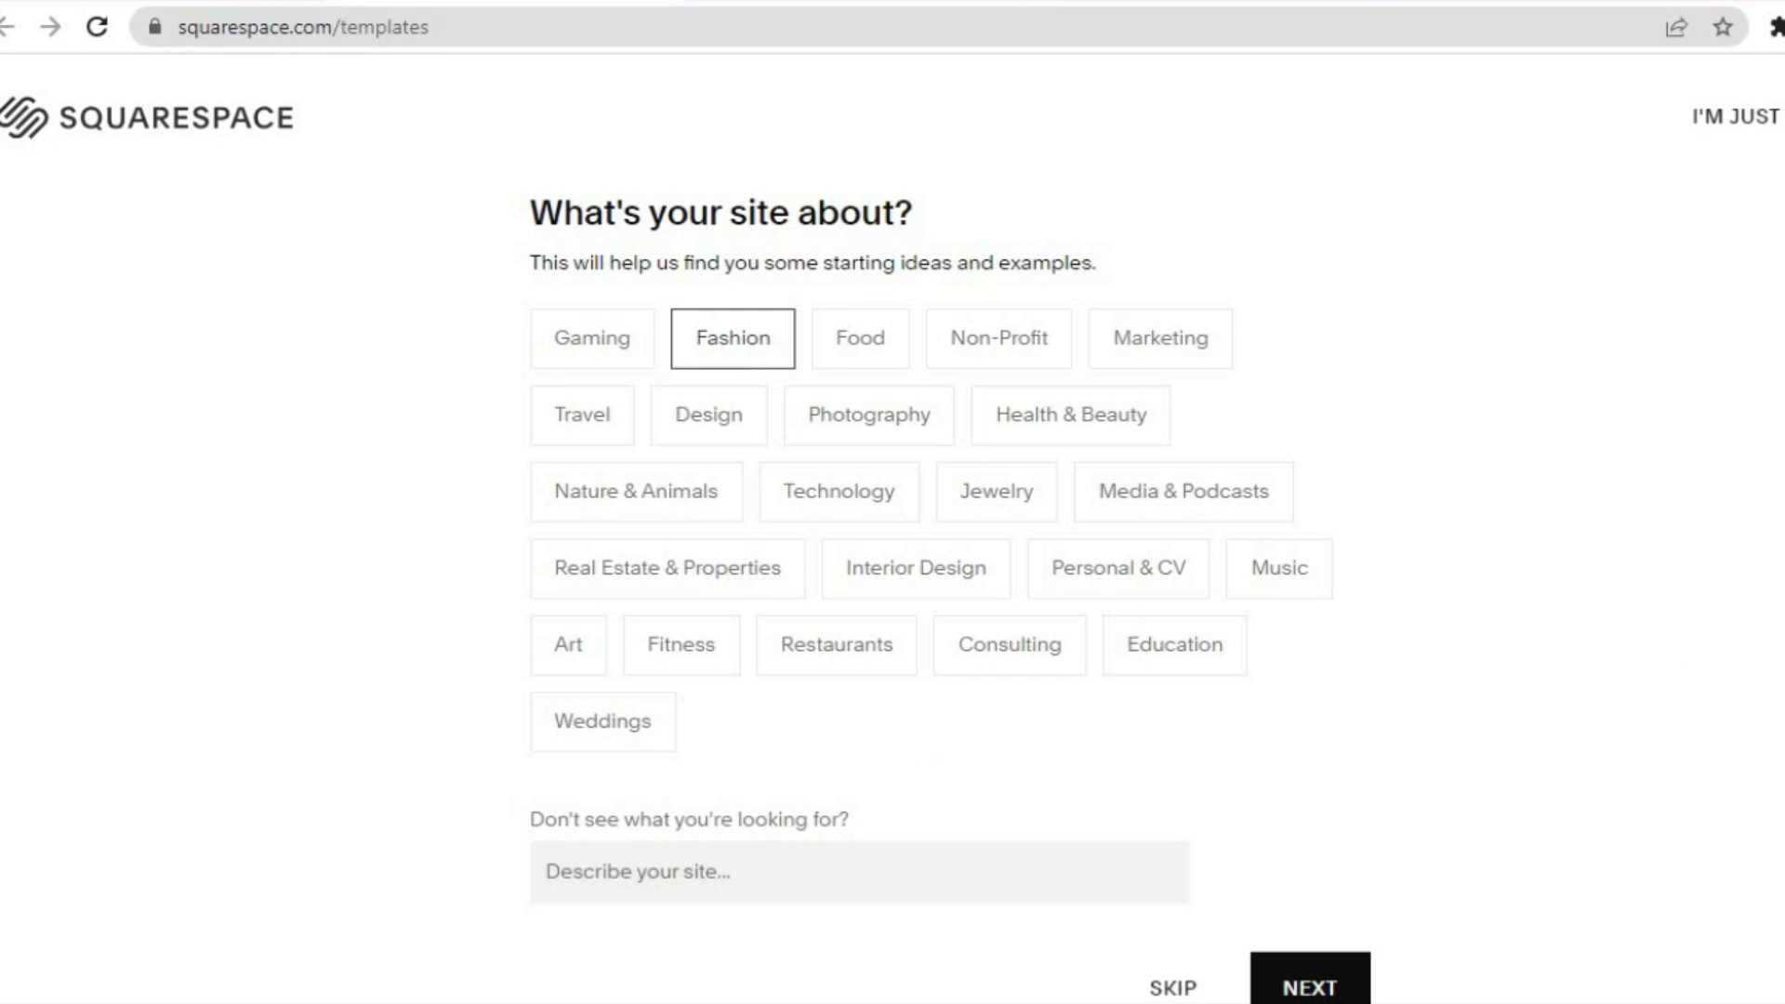
pyautogui.scroll(-1, 891, 528)
pyautogui.click(1313, 932)
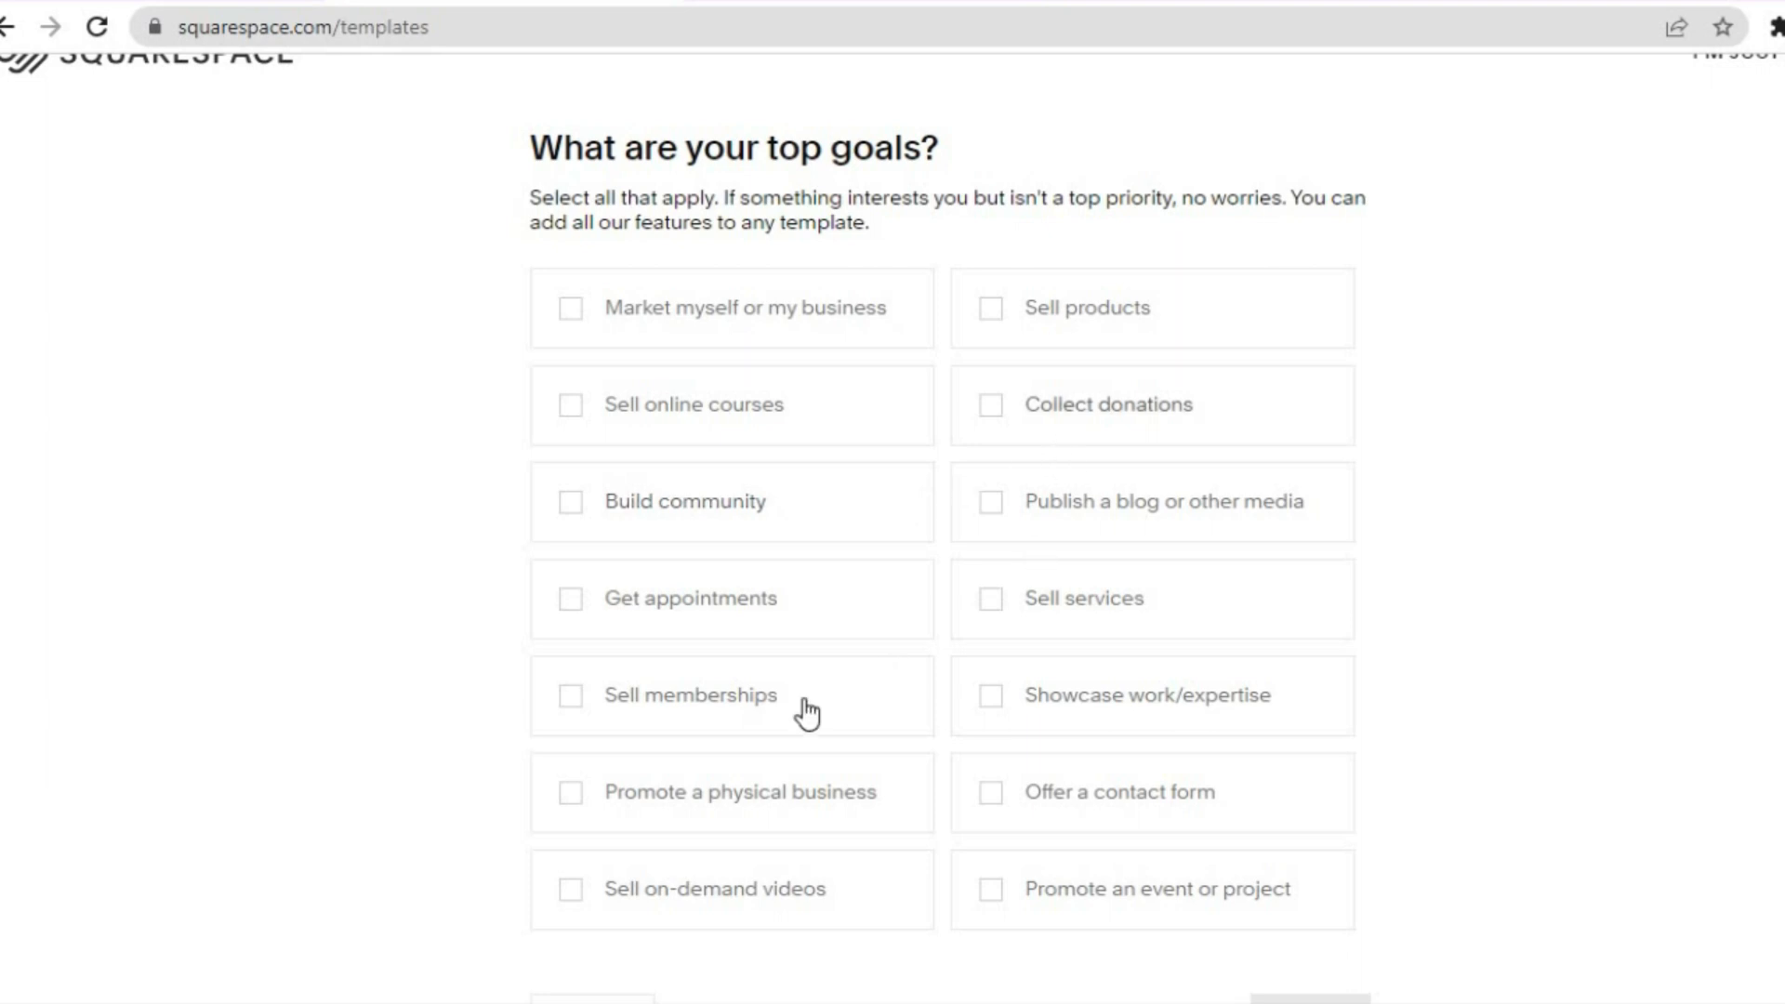
# Set the site's top goal to Sell products and the process stage to Collecting inspiration.
pyautogui.click(1048, 335)
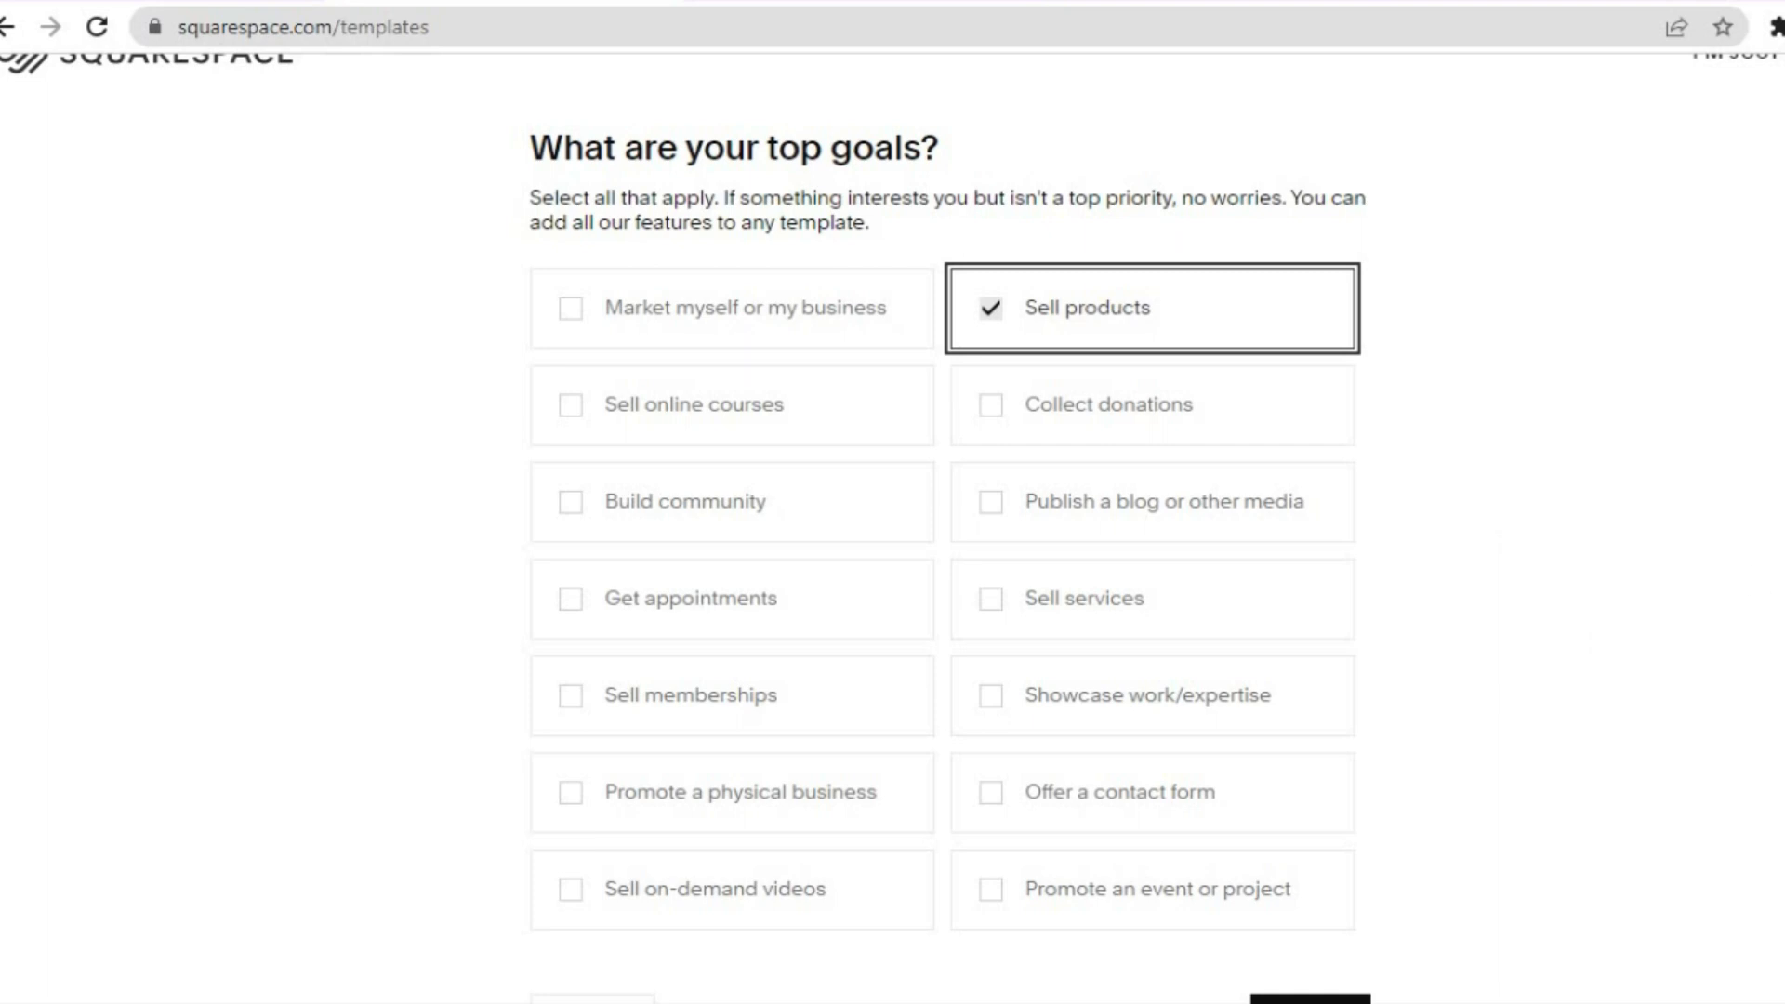
pyautogui.scroll(-2, 892, 502)
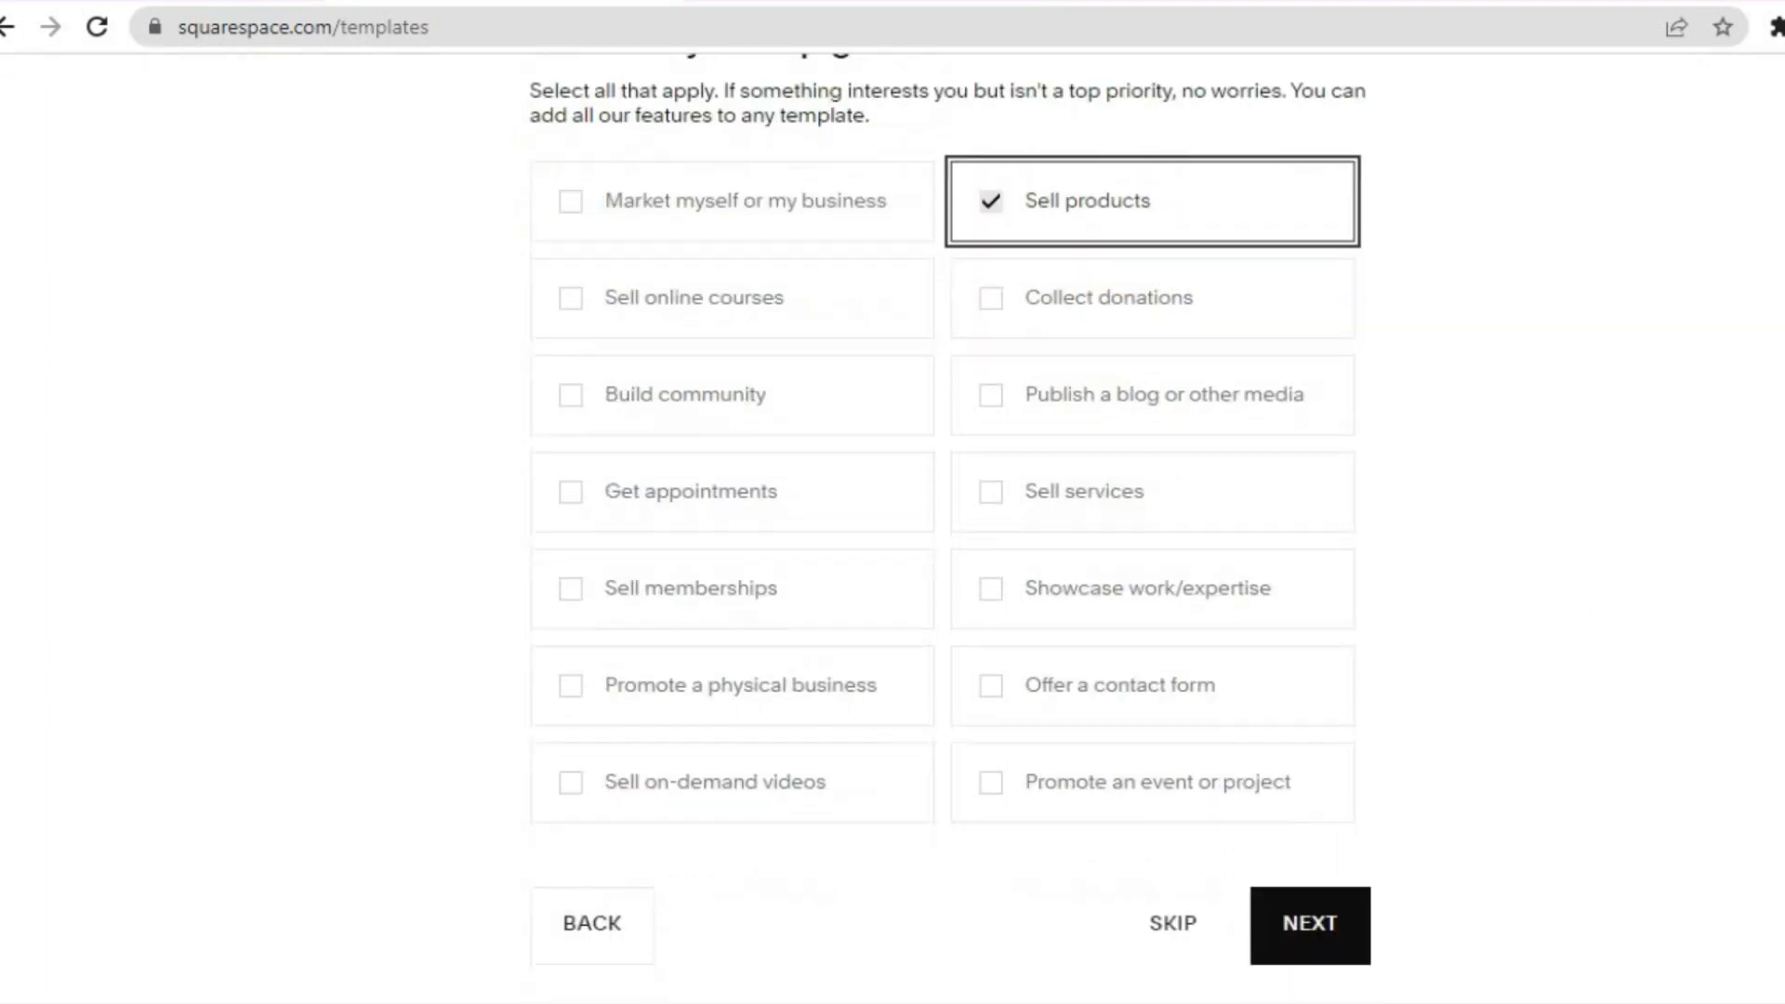
pyautogui.click(1310, 956)
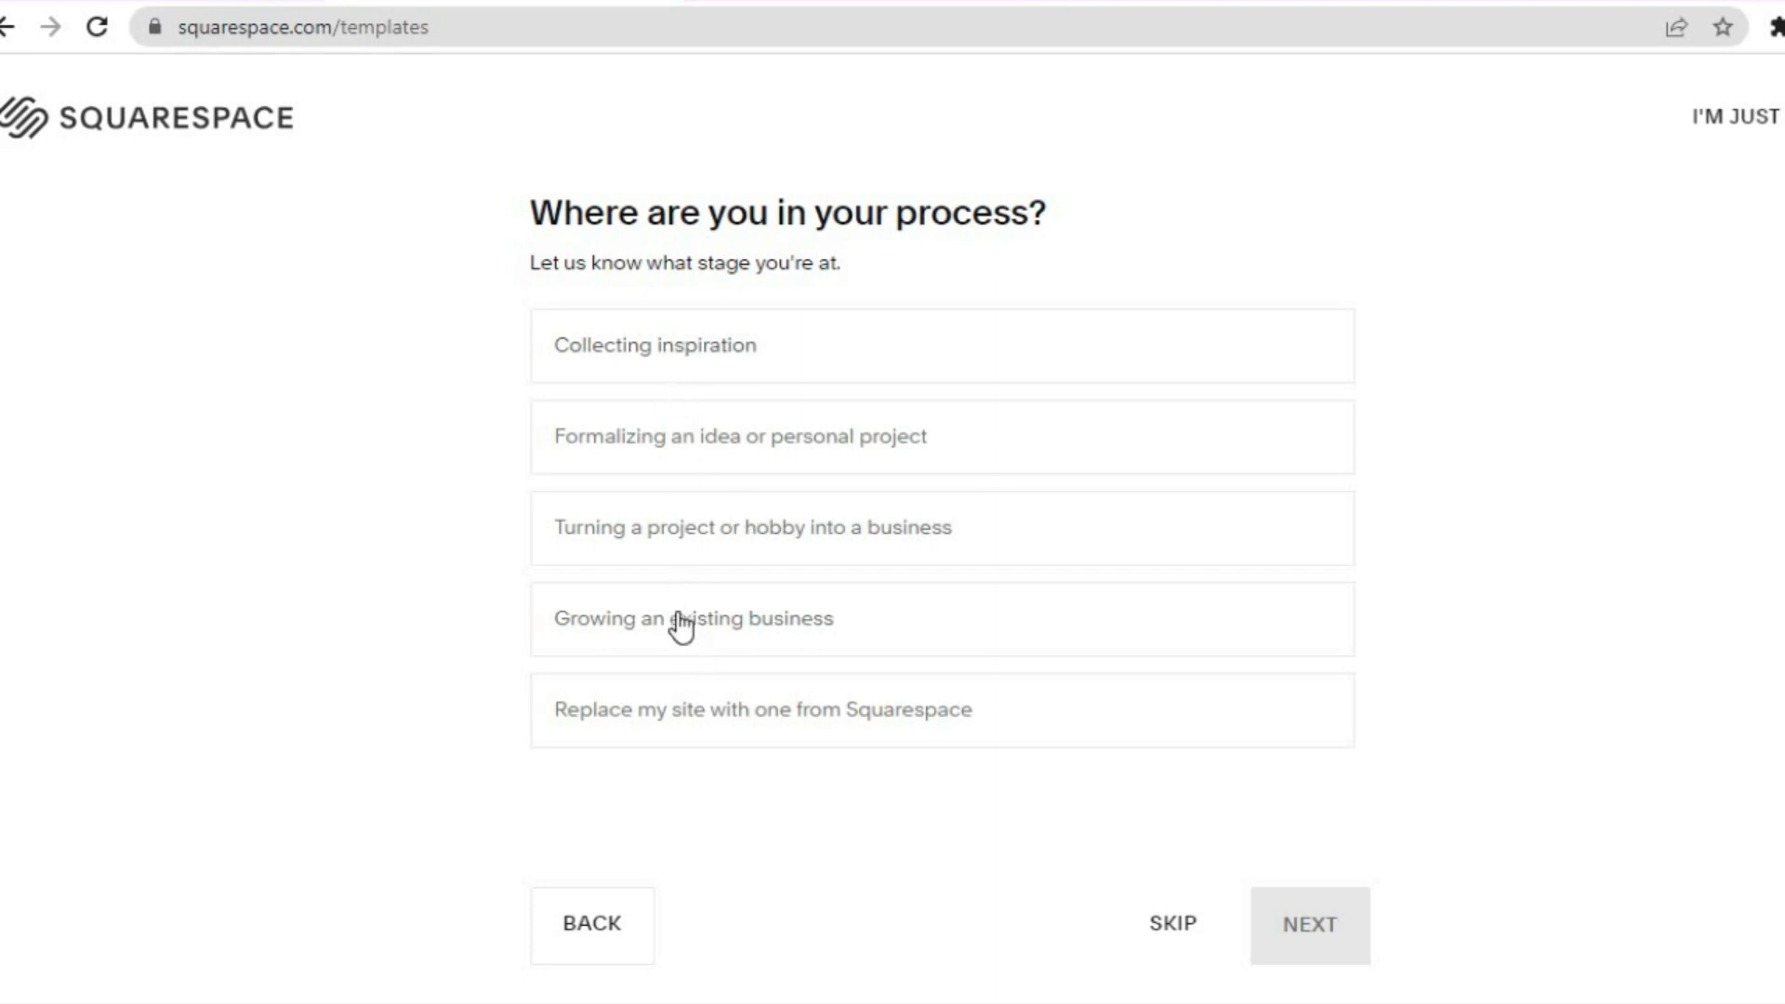
pyautogui.click(812, 350)
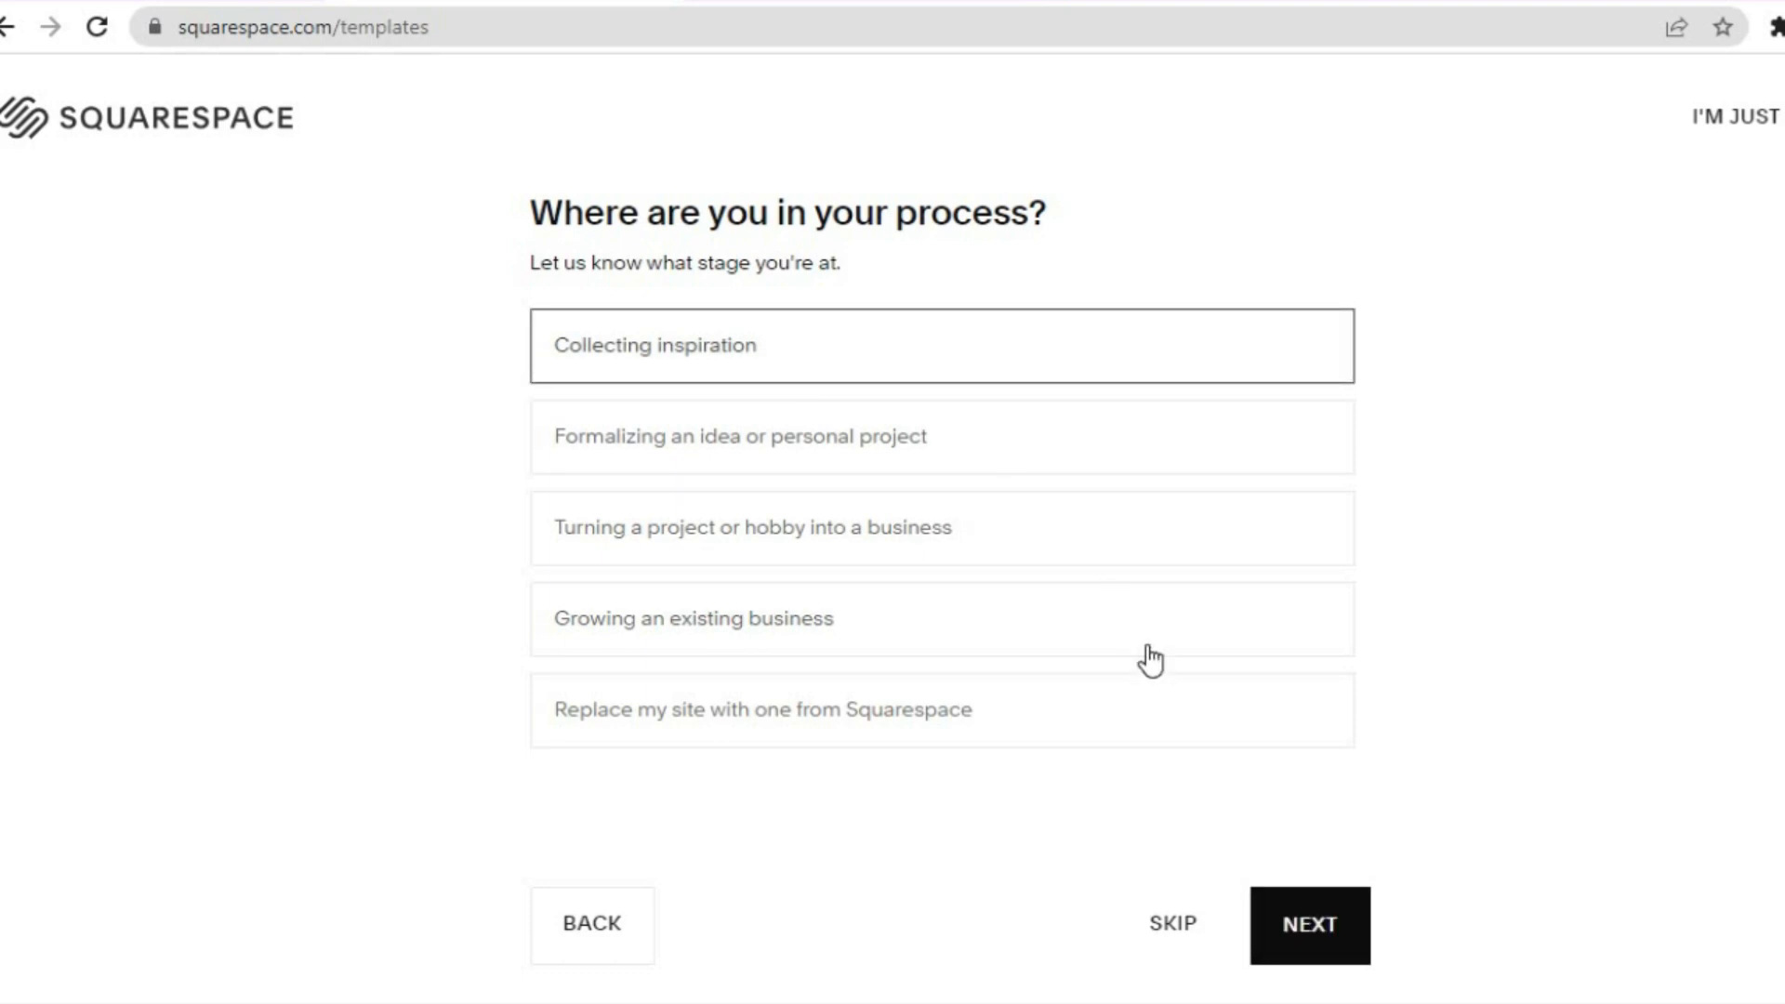
pyautogui.click(1299, 911)
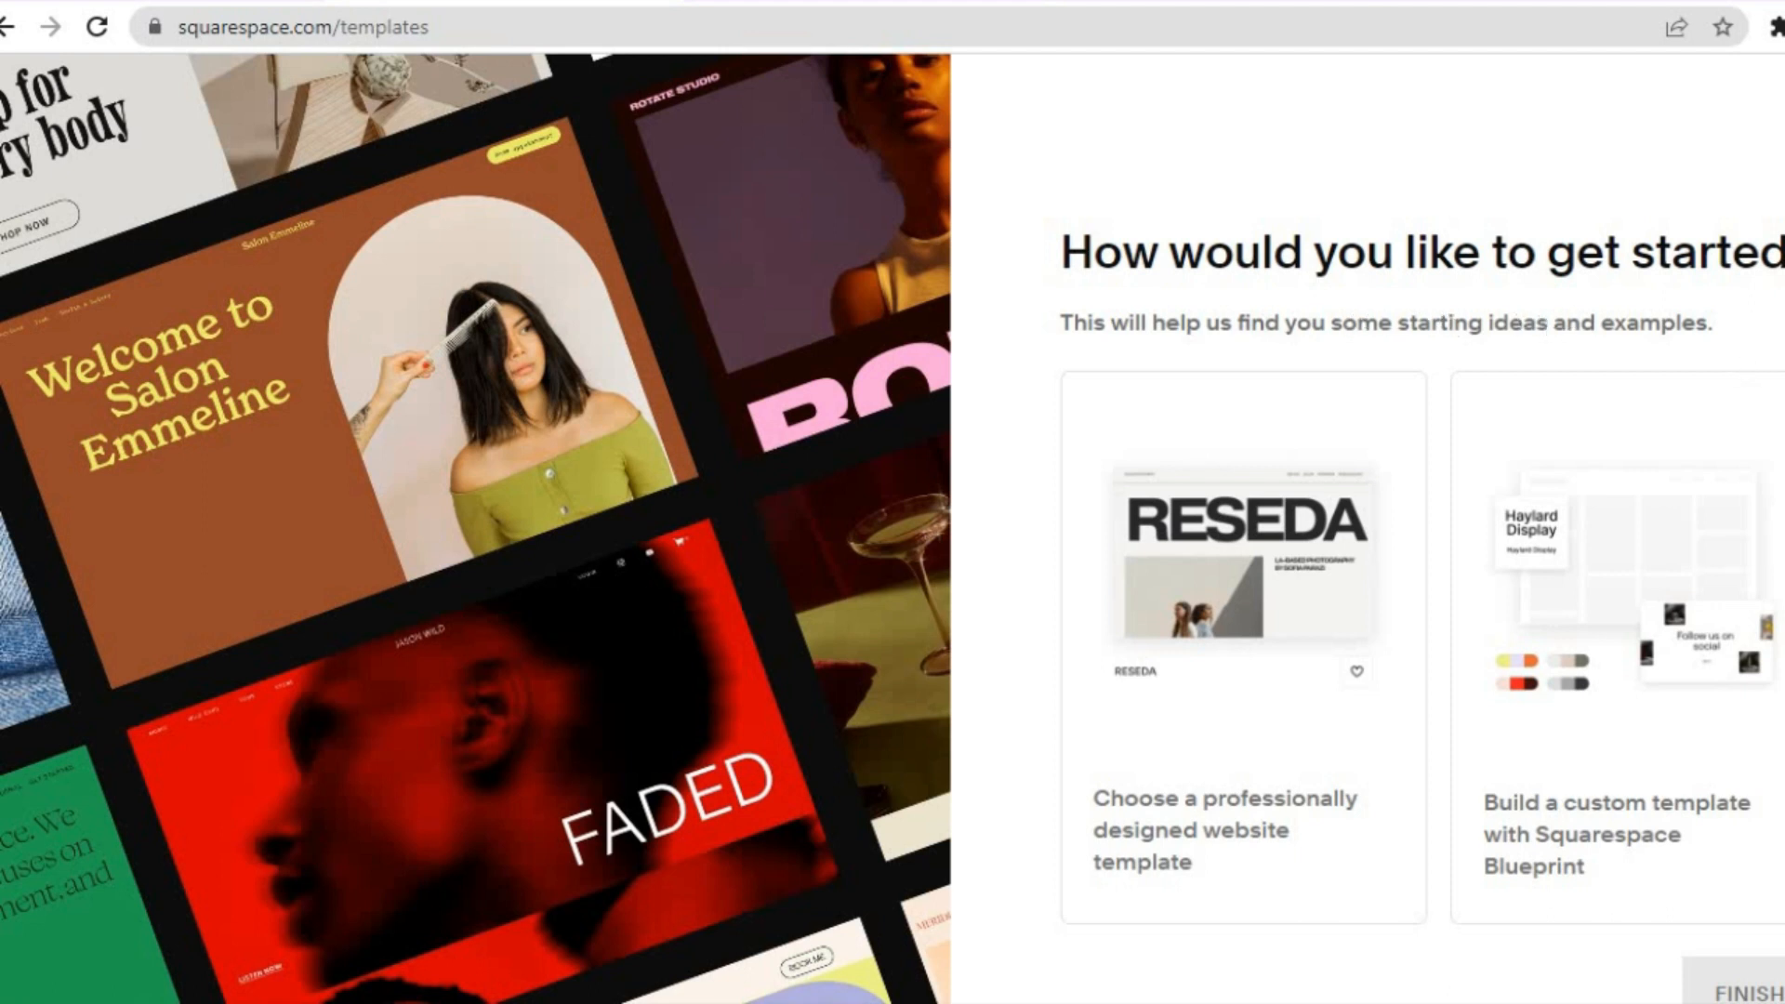
# Choose to get started with a professionally designed website template and finish the questionnaire.
pyautogui.scroll(-1, 1391, 717)
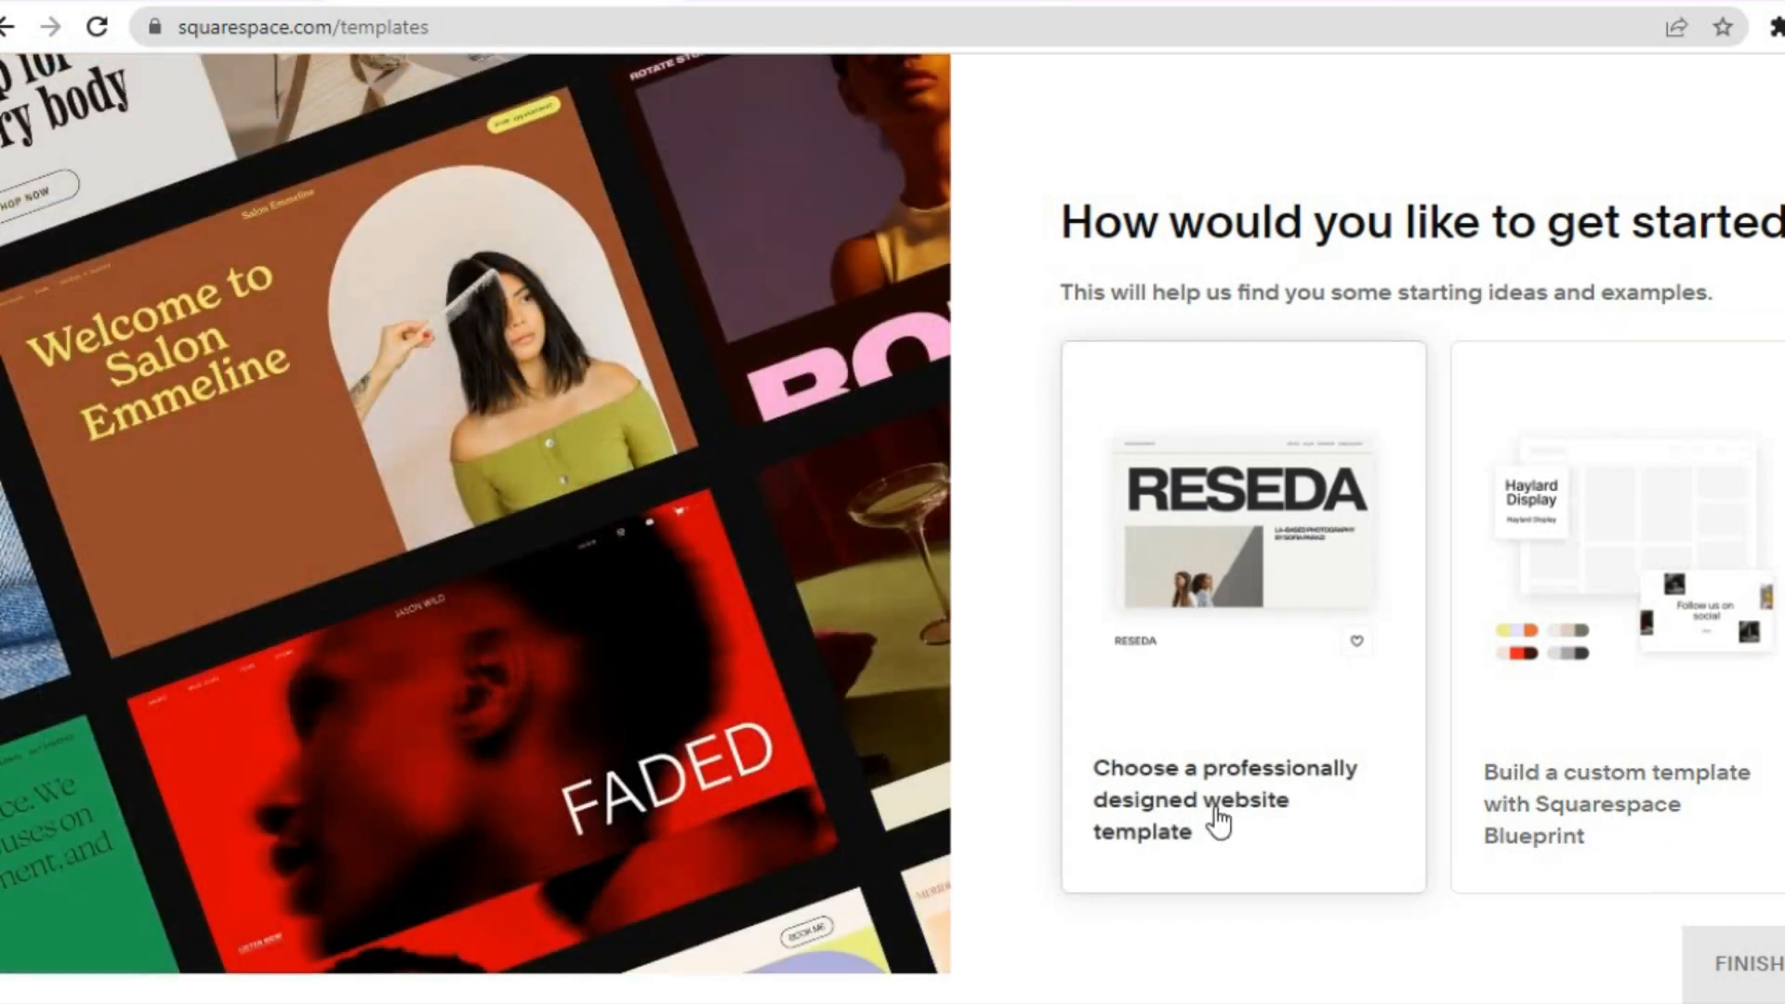
pyautogui.click(1219, 823)
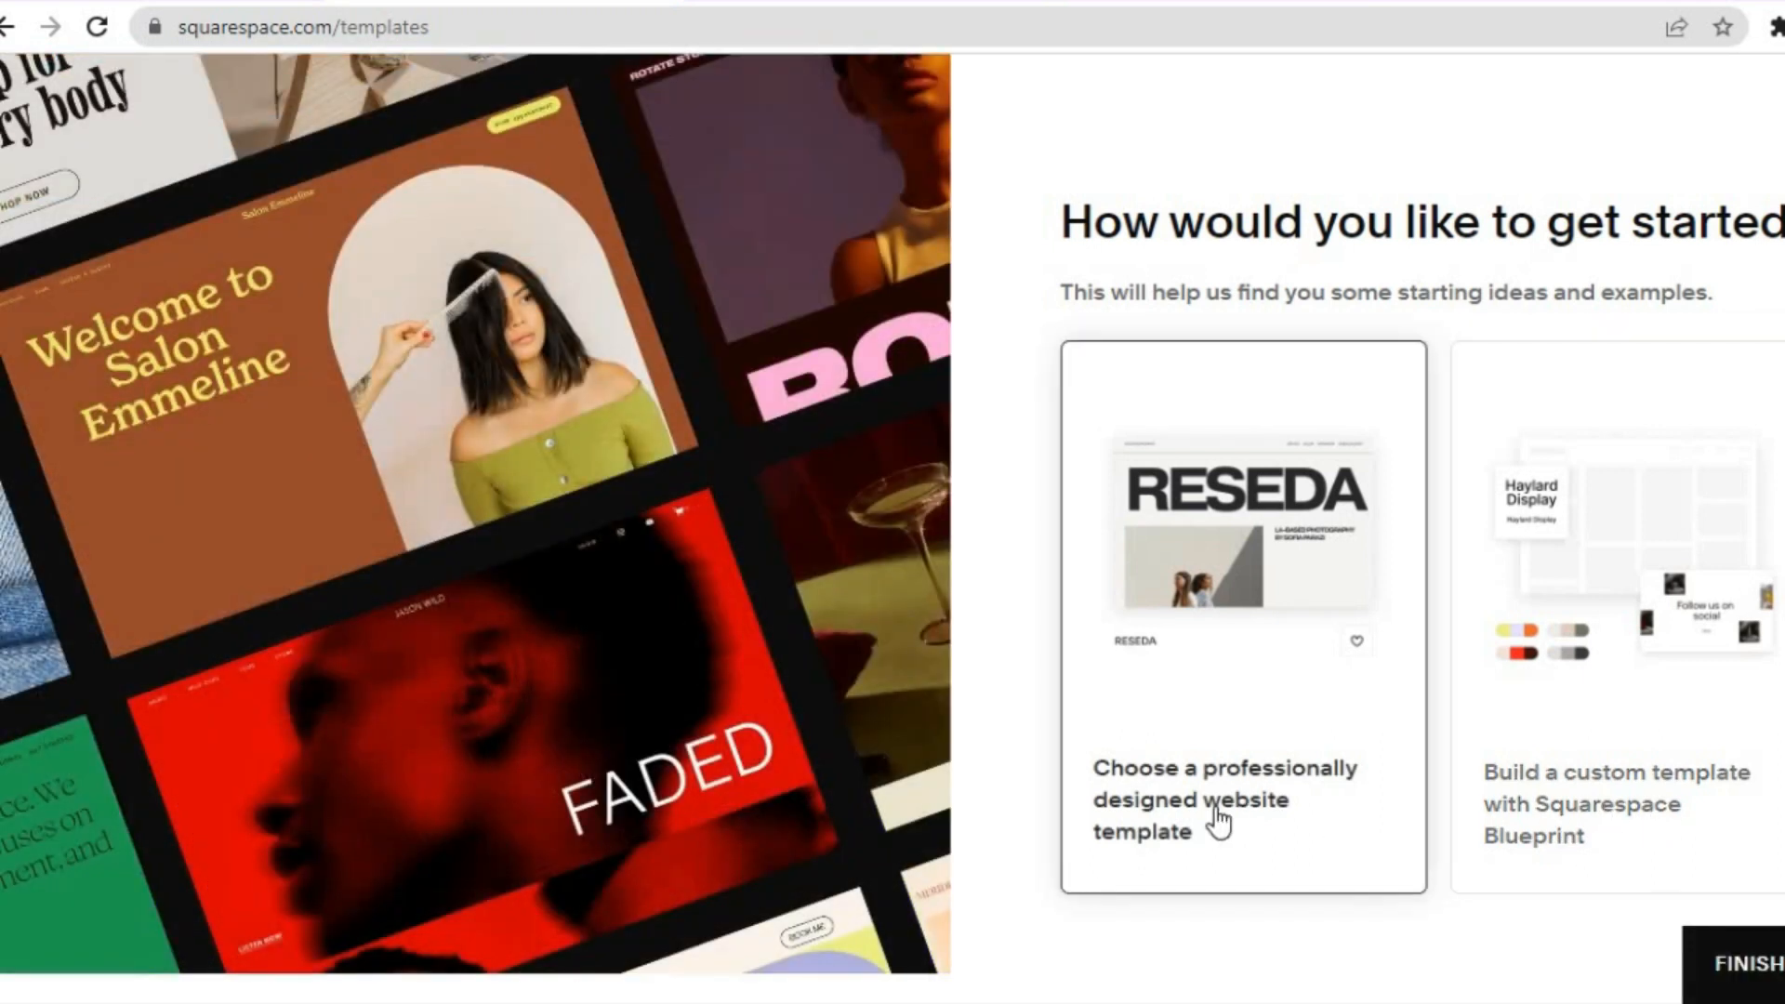
pyautogui.click(1760, 964)
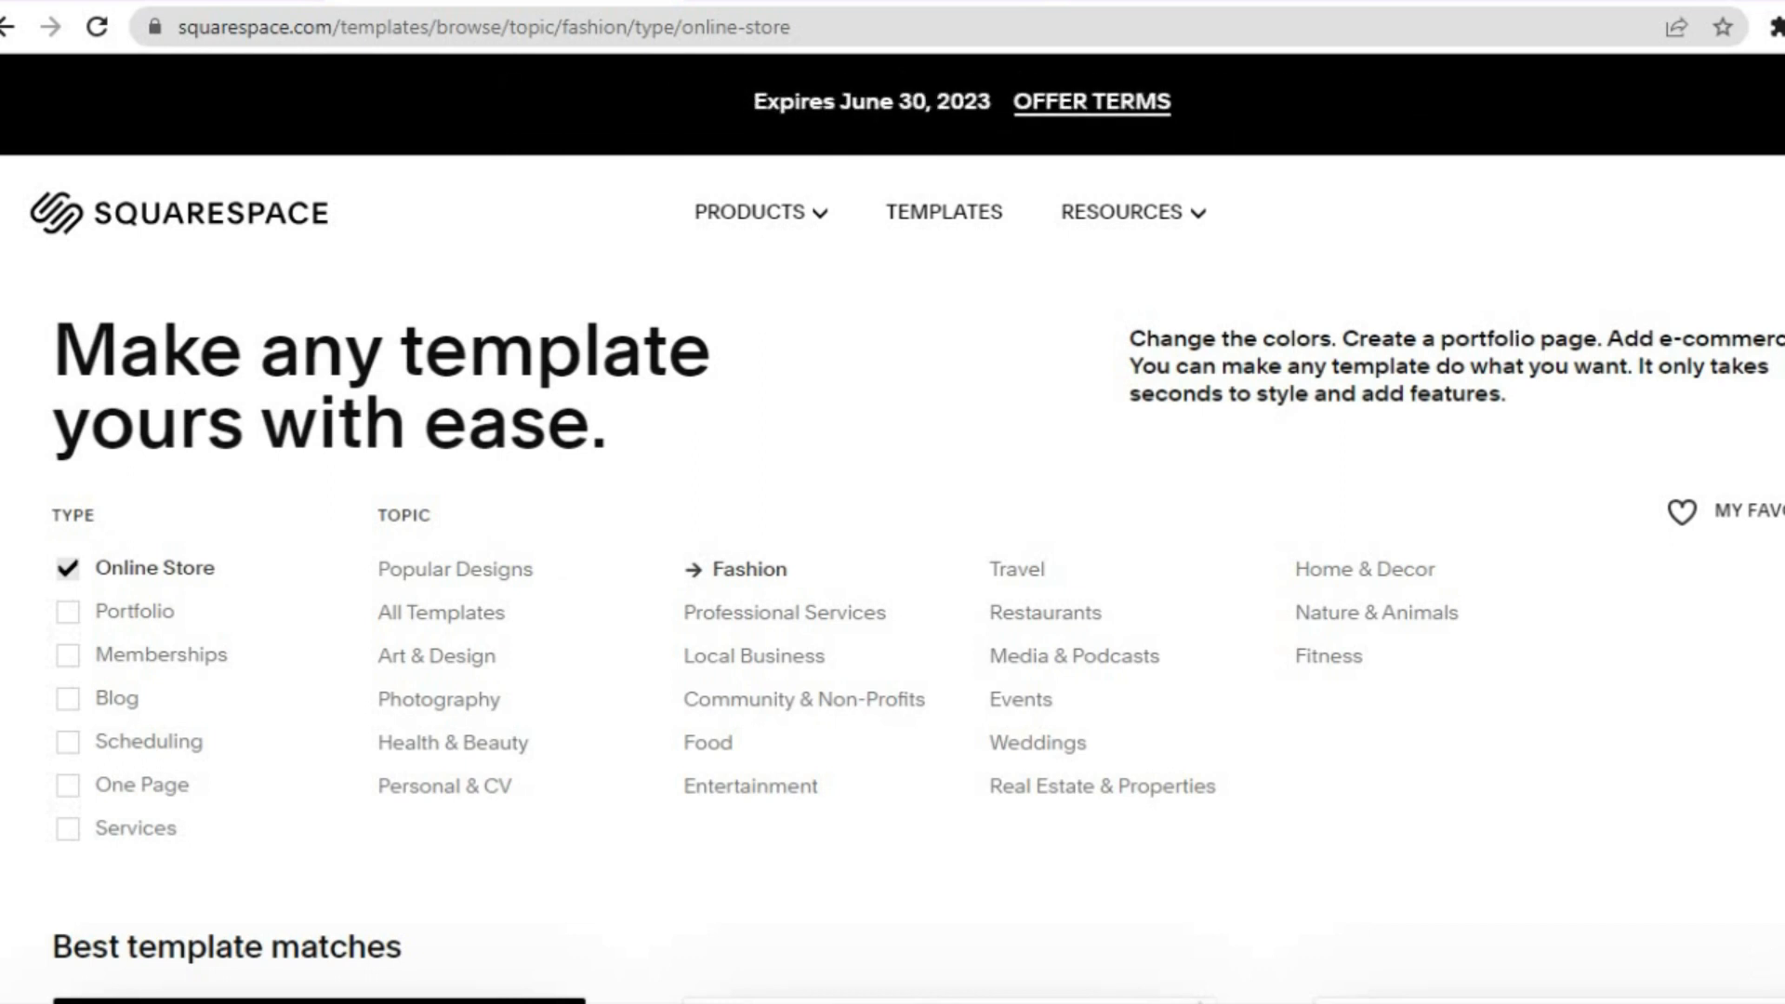
# Look through the matching Fashion templates for an online store.
pyautogui.scroll(-10, 893, 577)
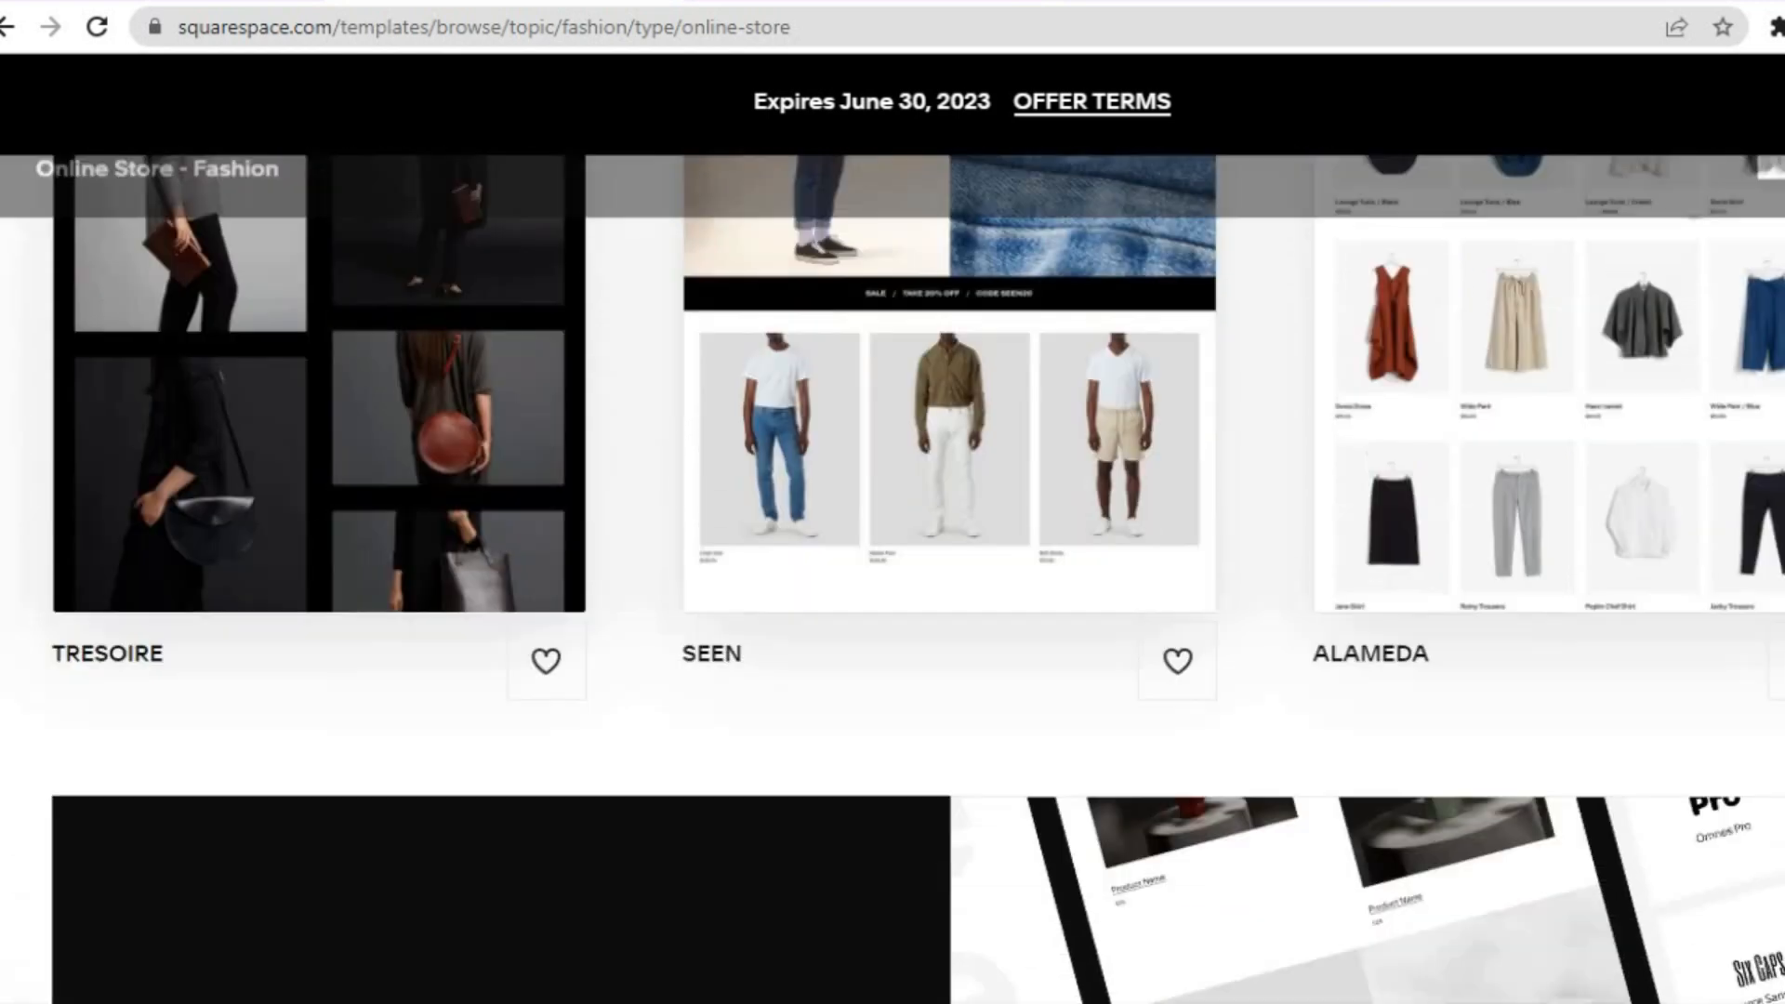
pyautogui.scroll(-7, 893, 576)
pyautogui.scroll(-6, 892, 577)
pyautogui.scroll(14, 892, 576)
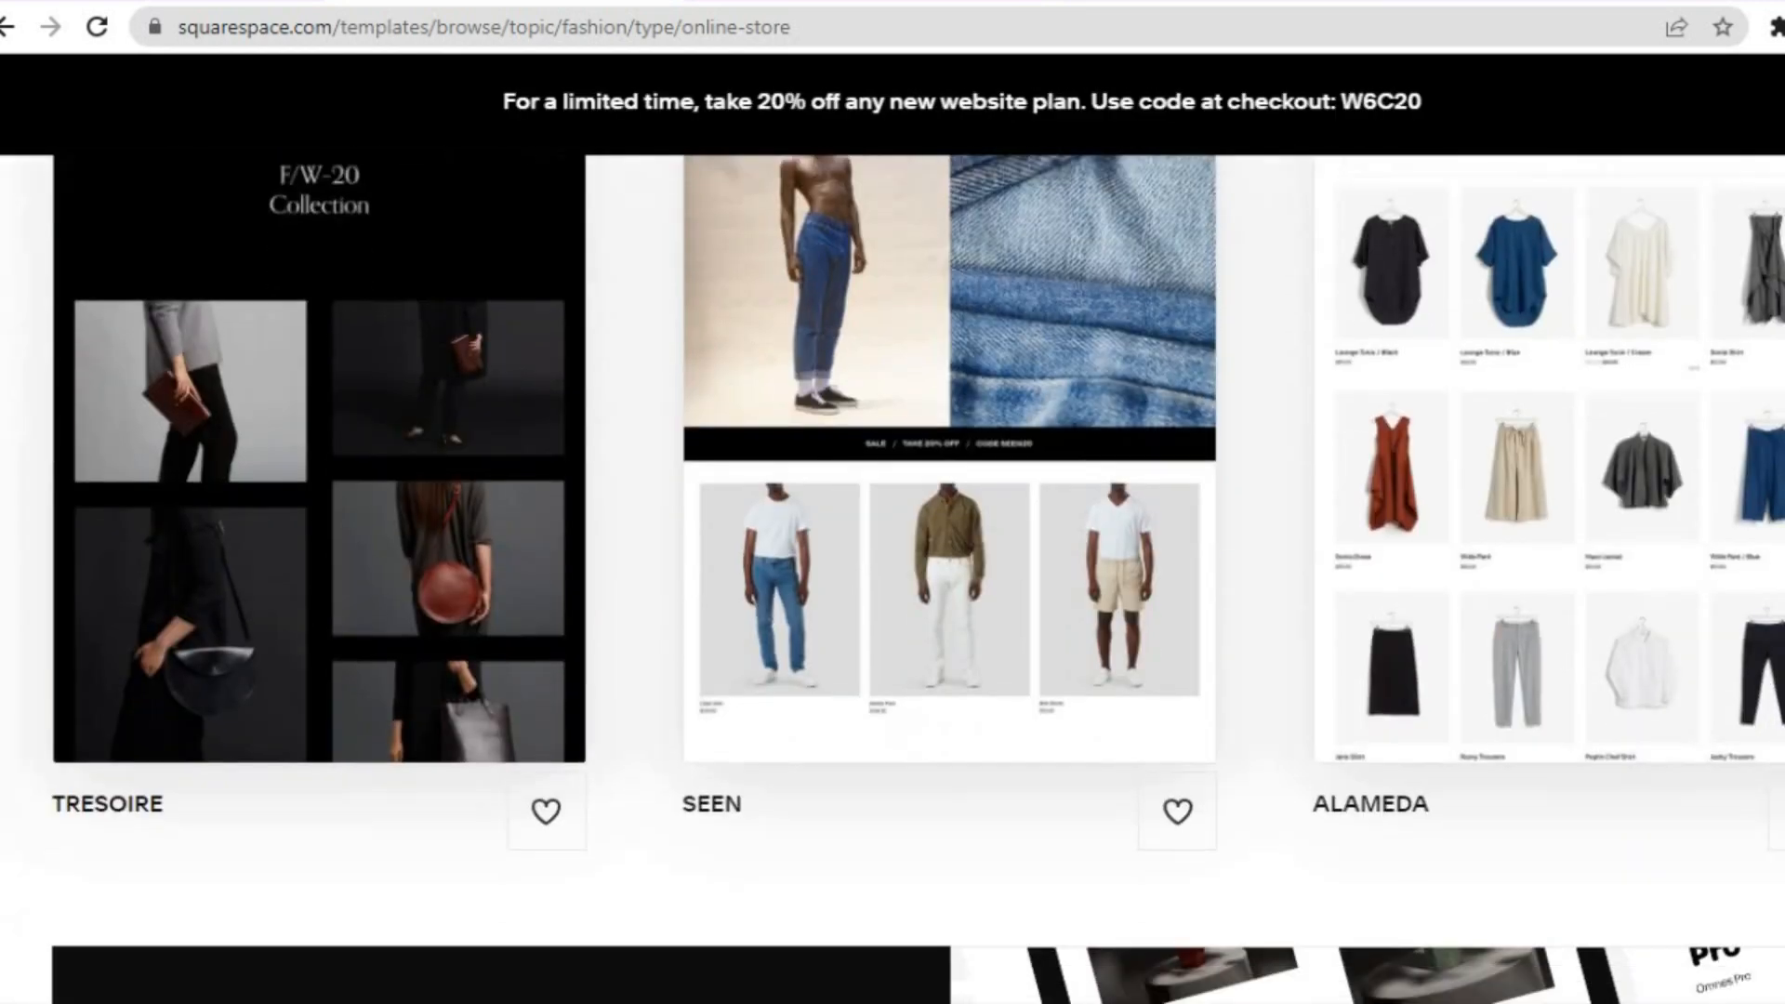
pyautogui.scroll(5, 892, 576)
pyautogui.scroll(-7, 893, 576)
pyautogui.scroll(5, 892, 576)
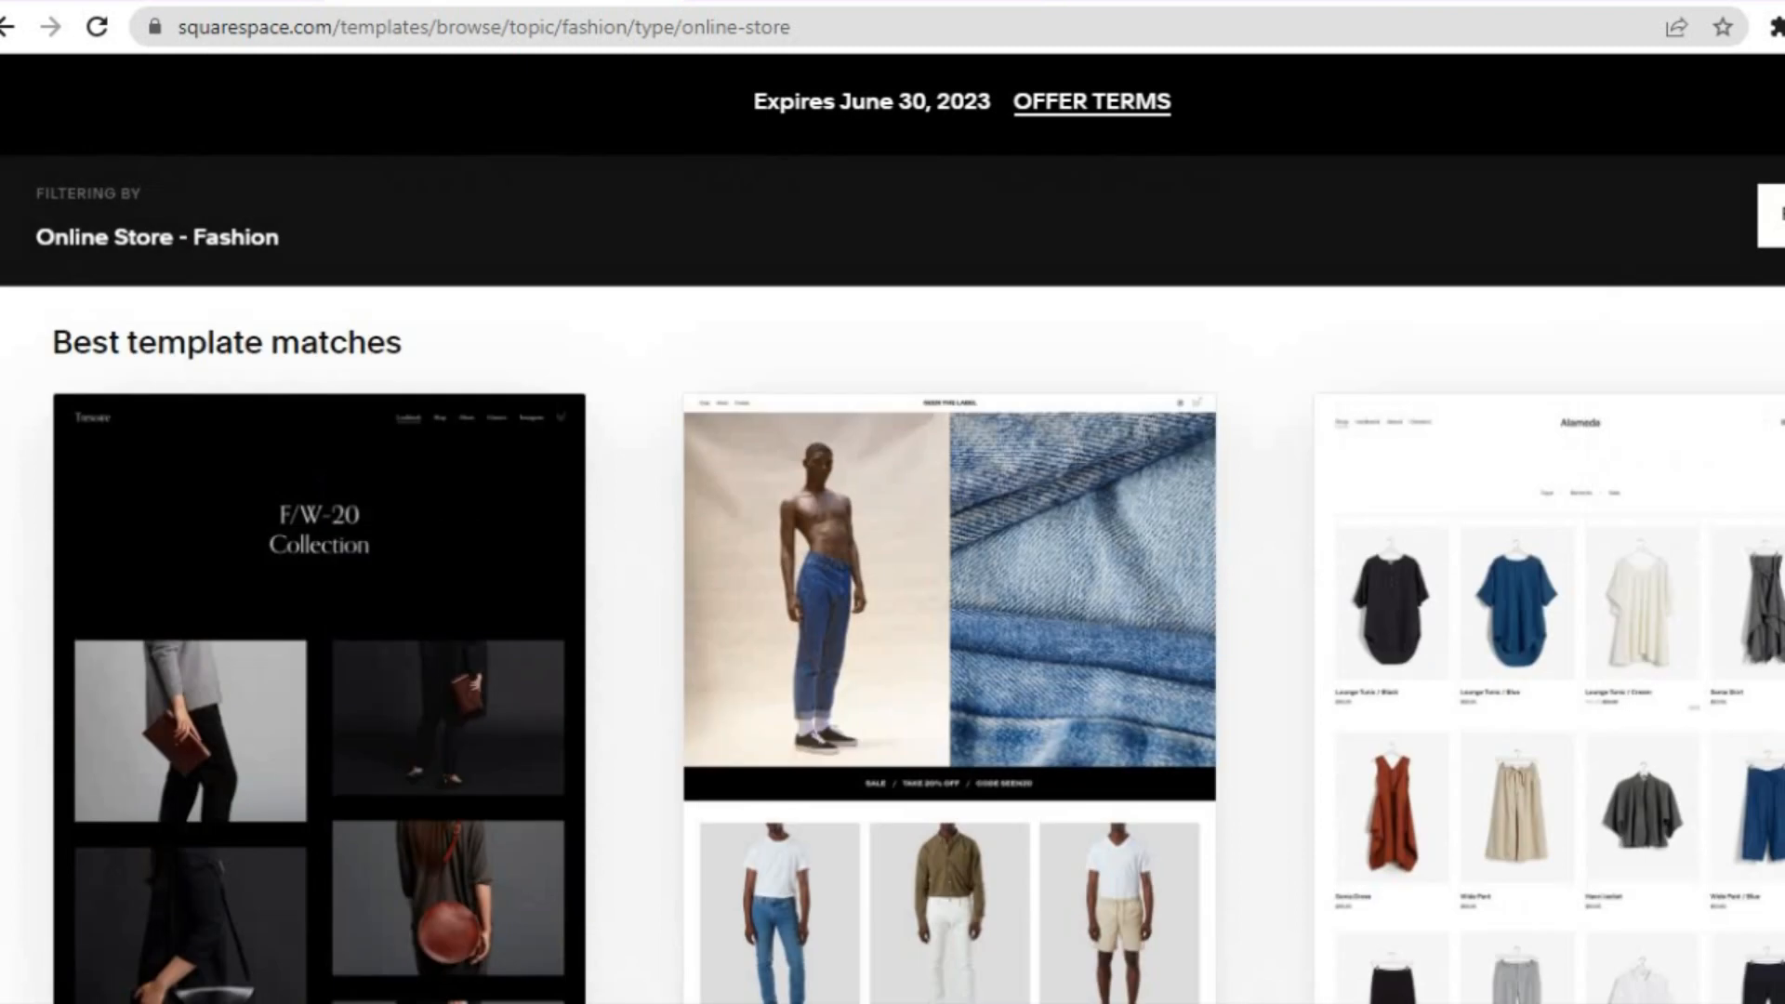
pyautogui.scroll(2, 1497, 497)
pyautogui.scroll(-3, 1497, 497)
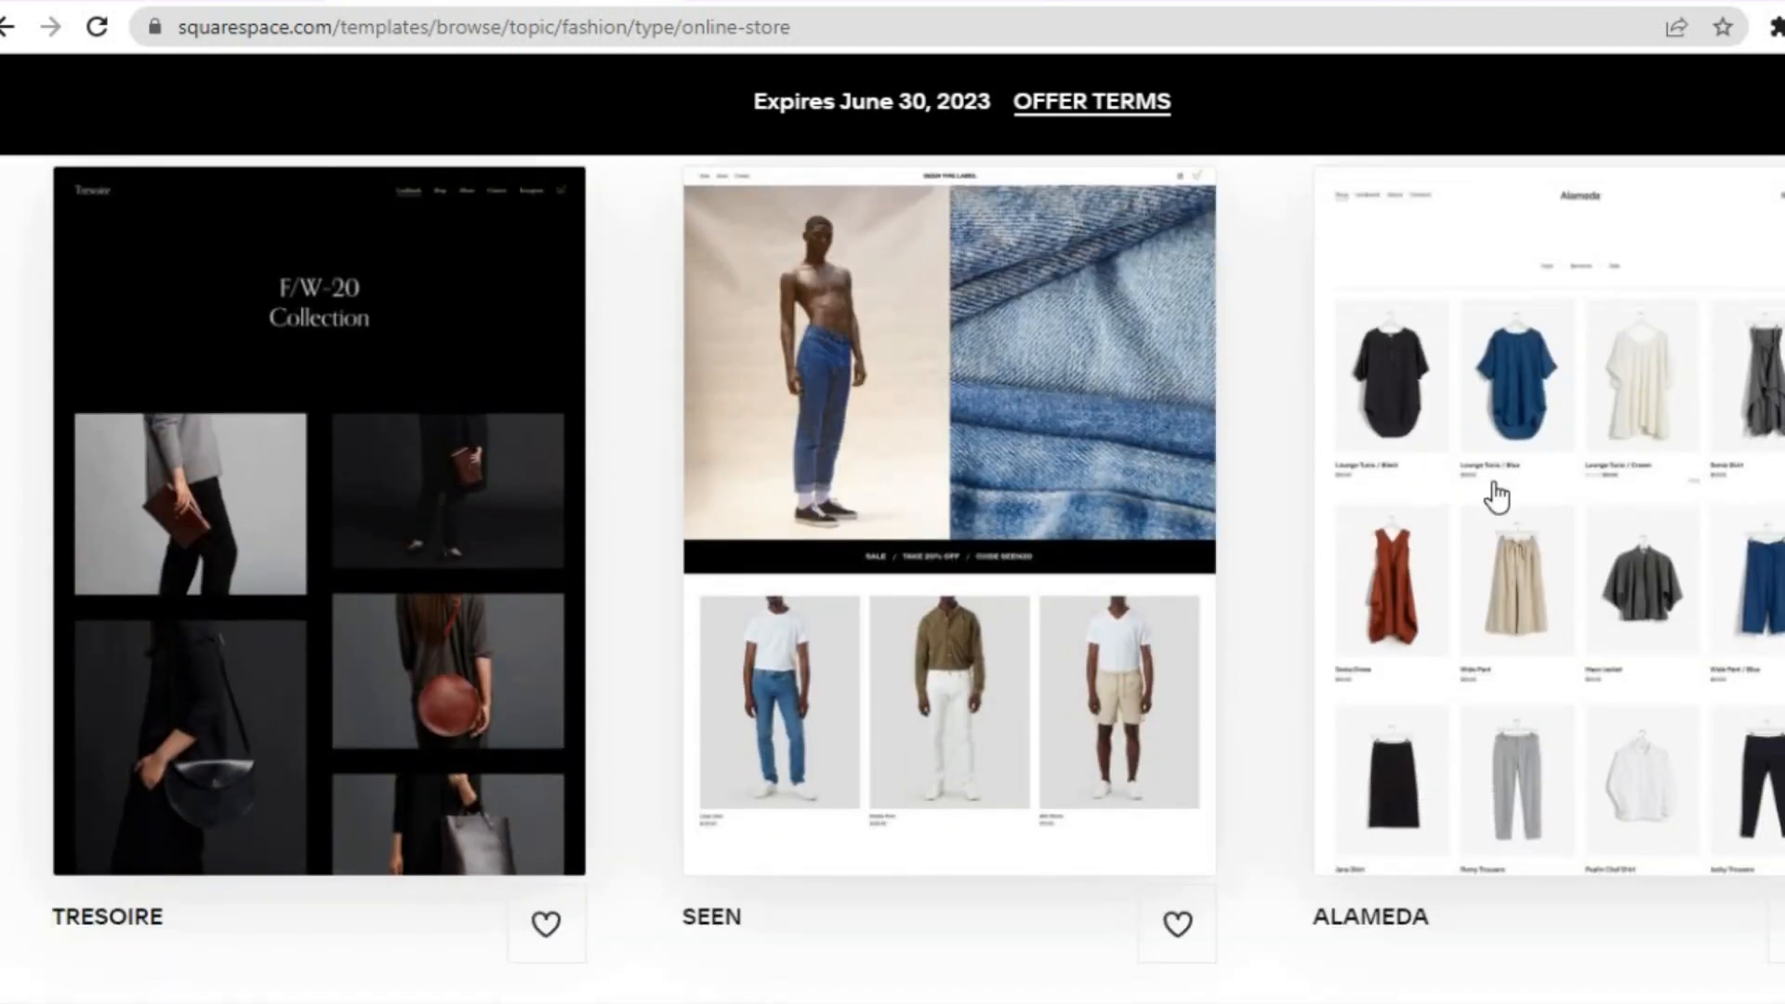
# Start a site from the Alameda template and create the account with the listed Google account.
pyautogui.moveTo(1494, 490)
pyautogui.click(1535, 460)
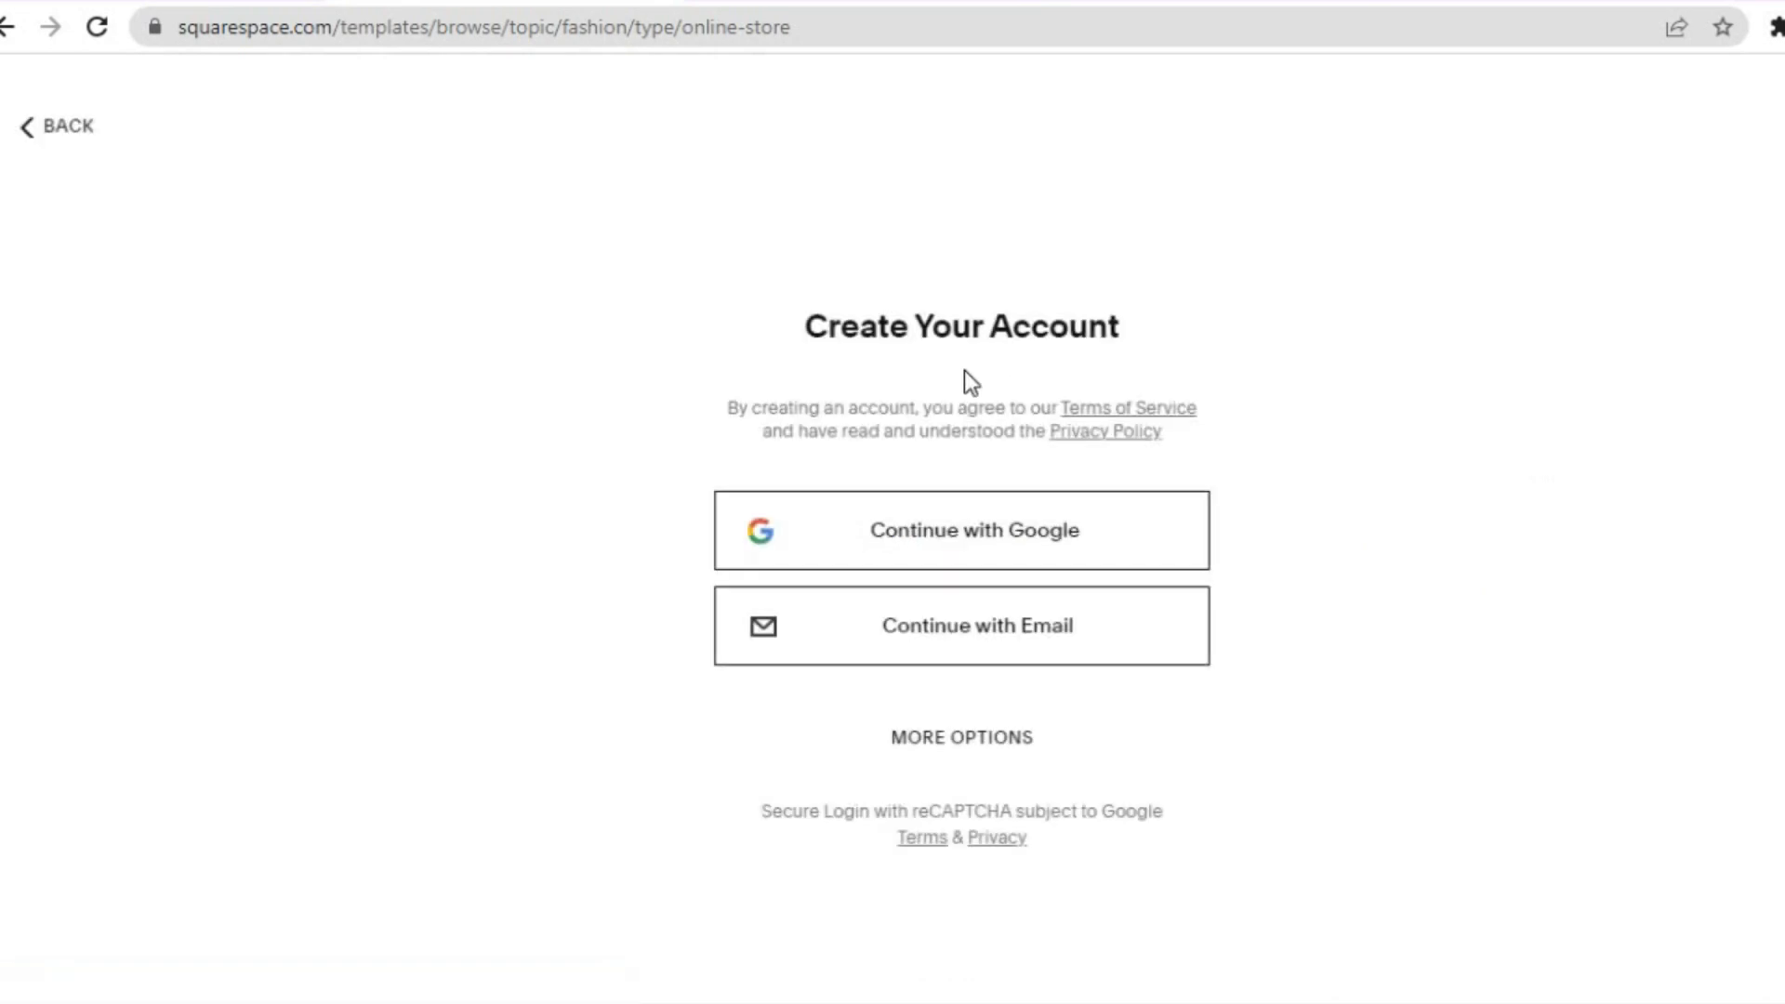
pyautogui.click(884, 530)
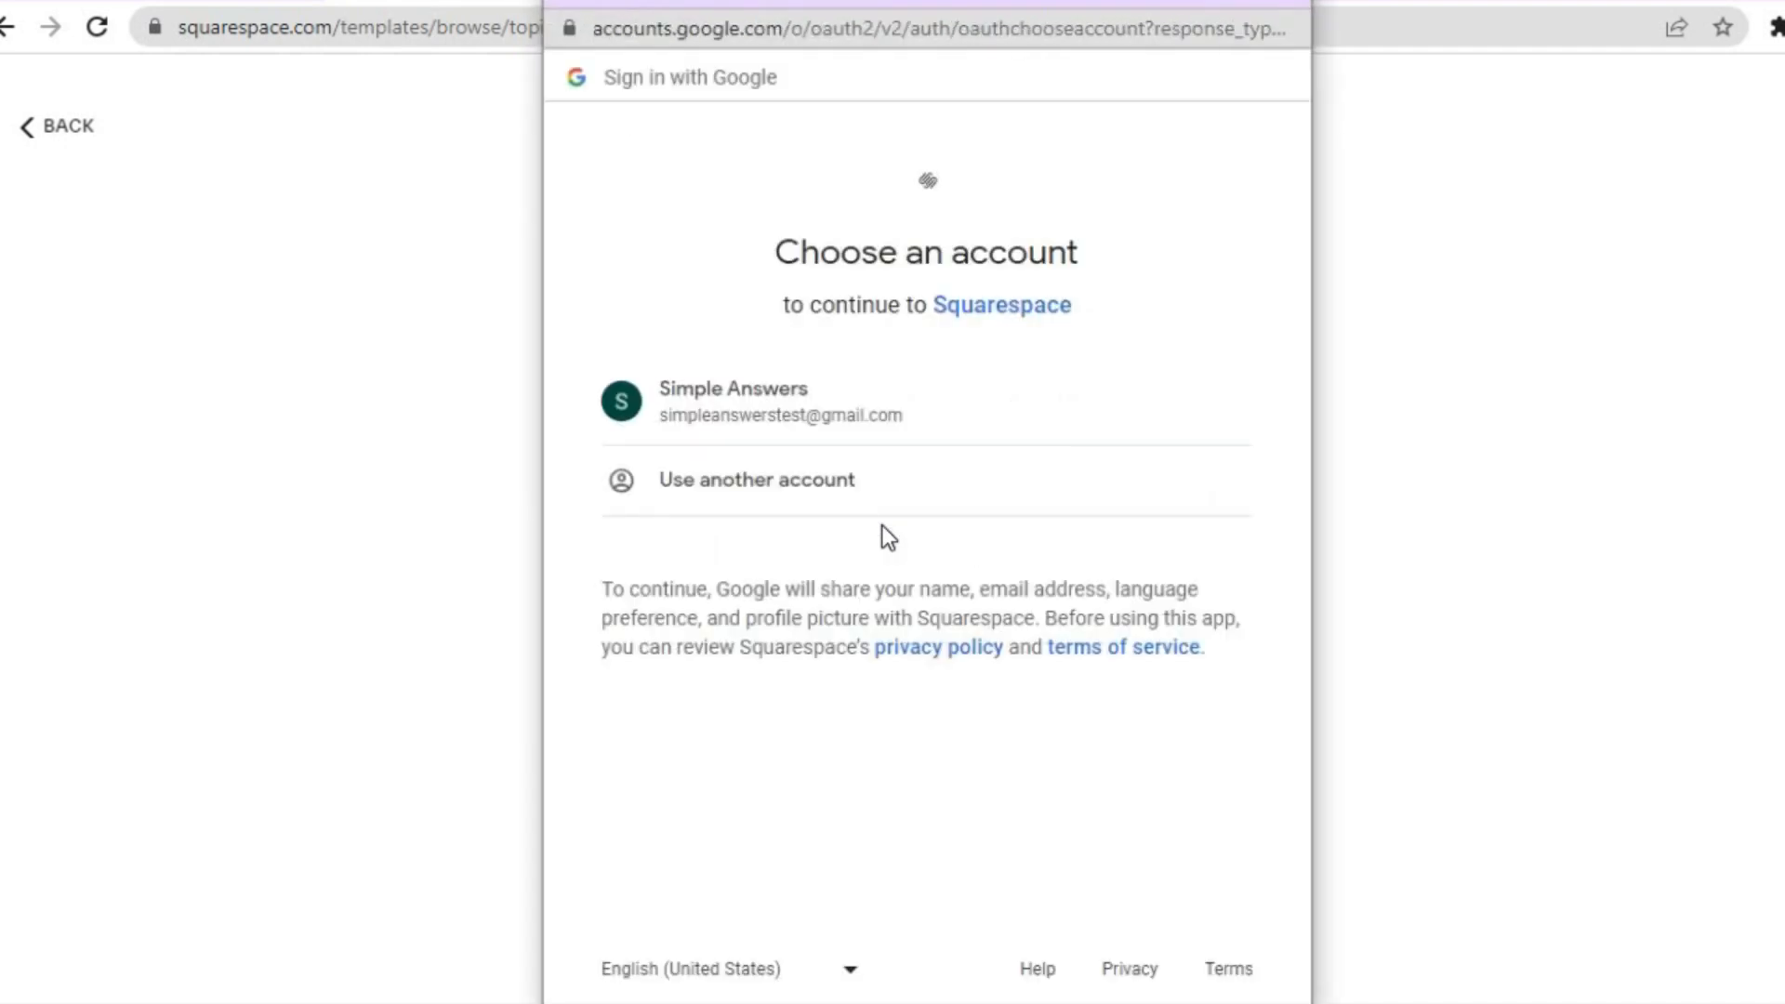
pyautogui.click(796, 386)
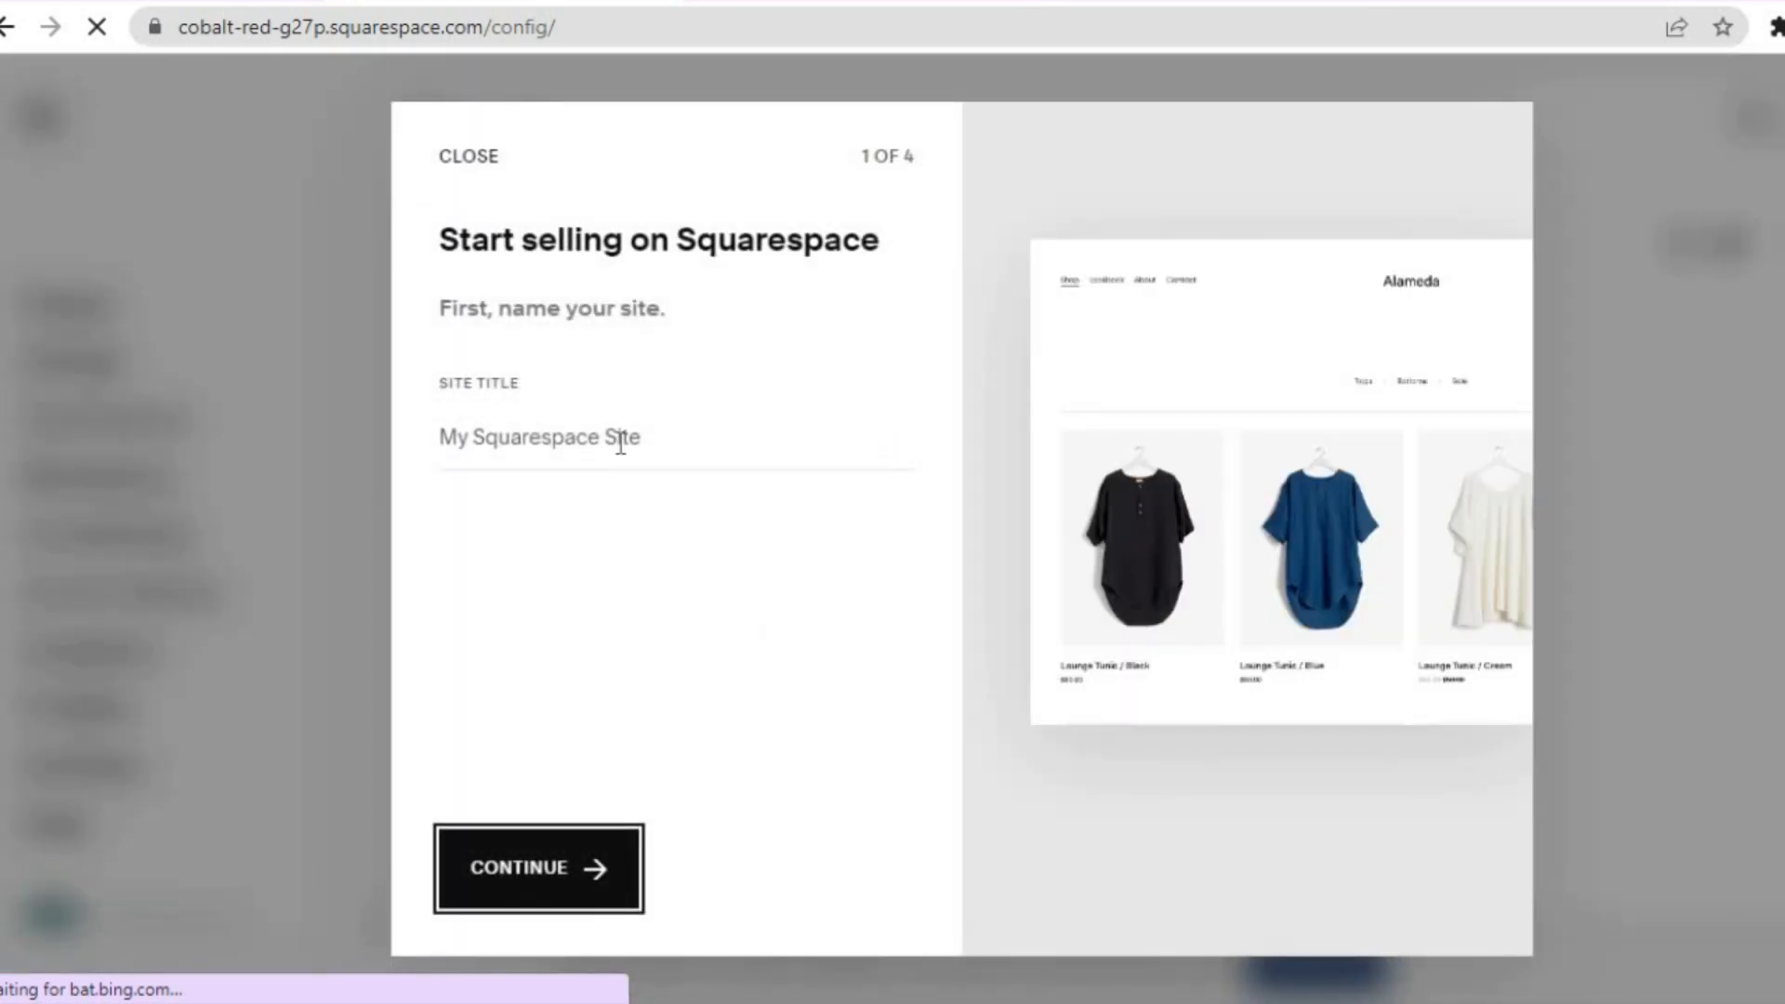
# Set the site title to SIMPLY ANSWERS and complete the remaining store introduction pages.
pyautogui.click(667, 440)
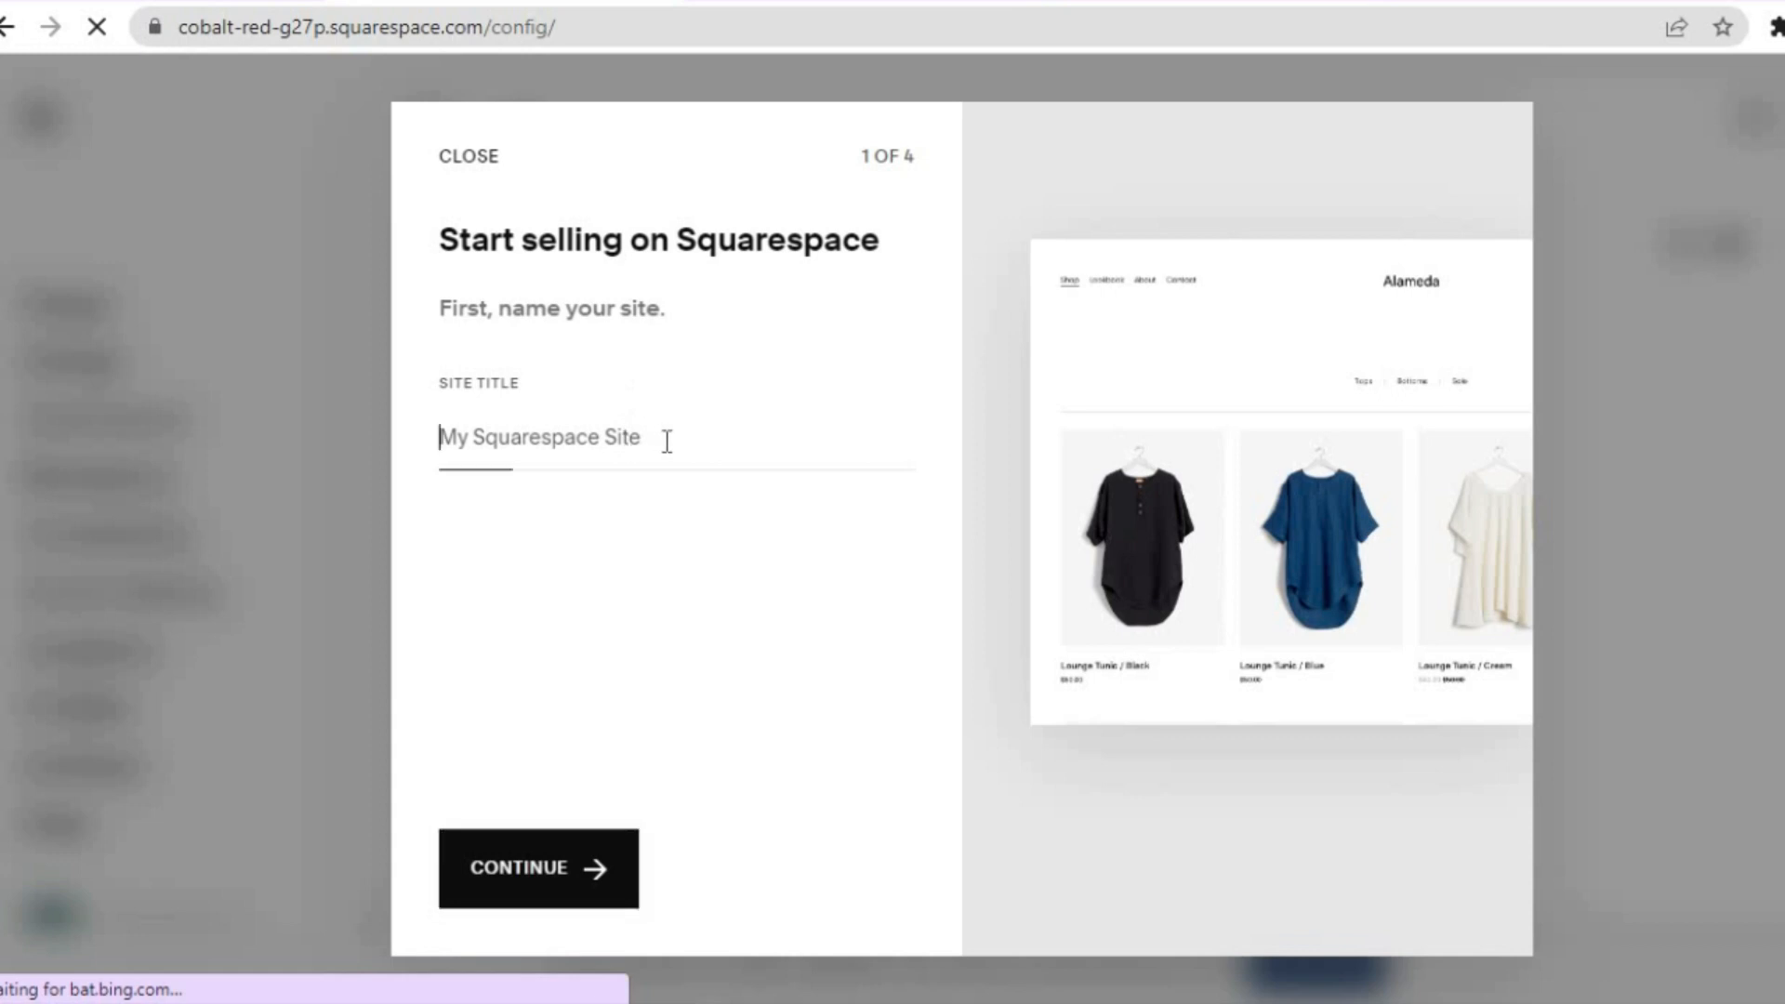
pyautogui.write('S')
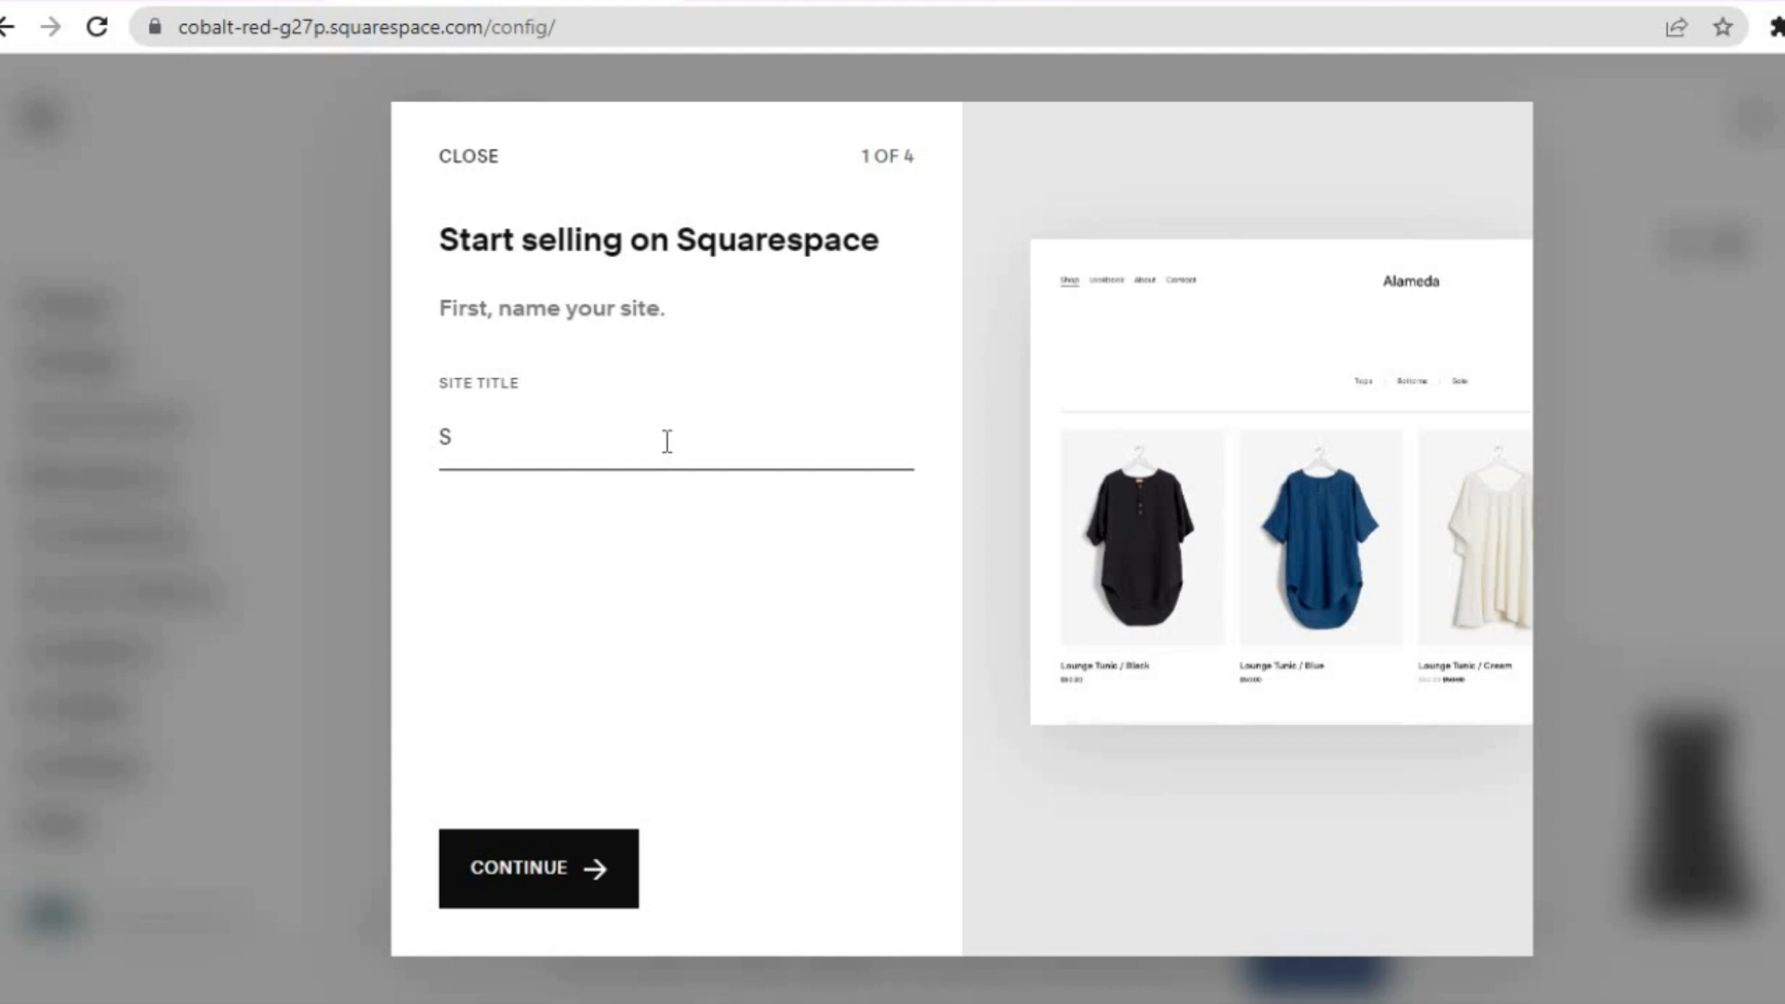
pyautogui.write('IMPLY ANSWERS')
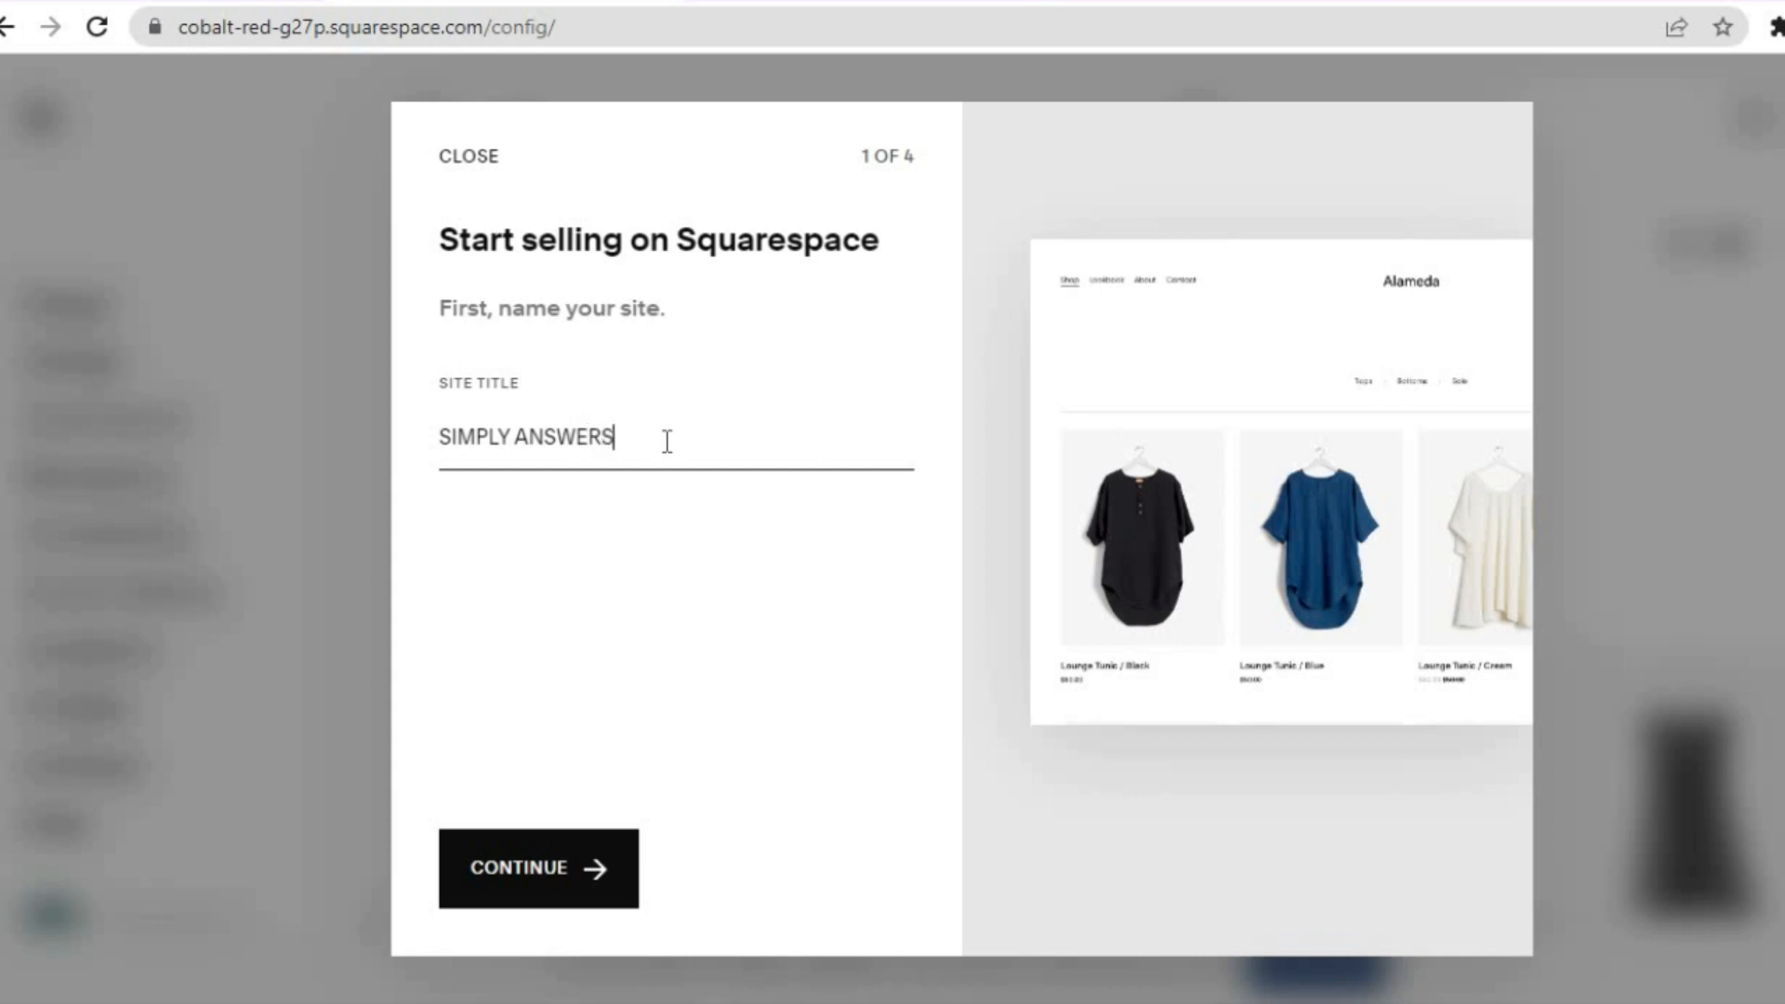
pyautogui.click(514, 859)
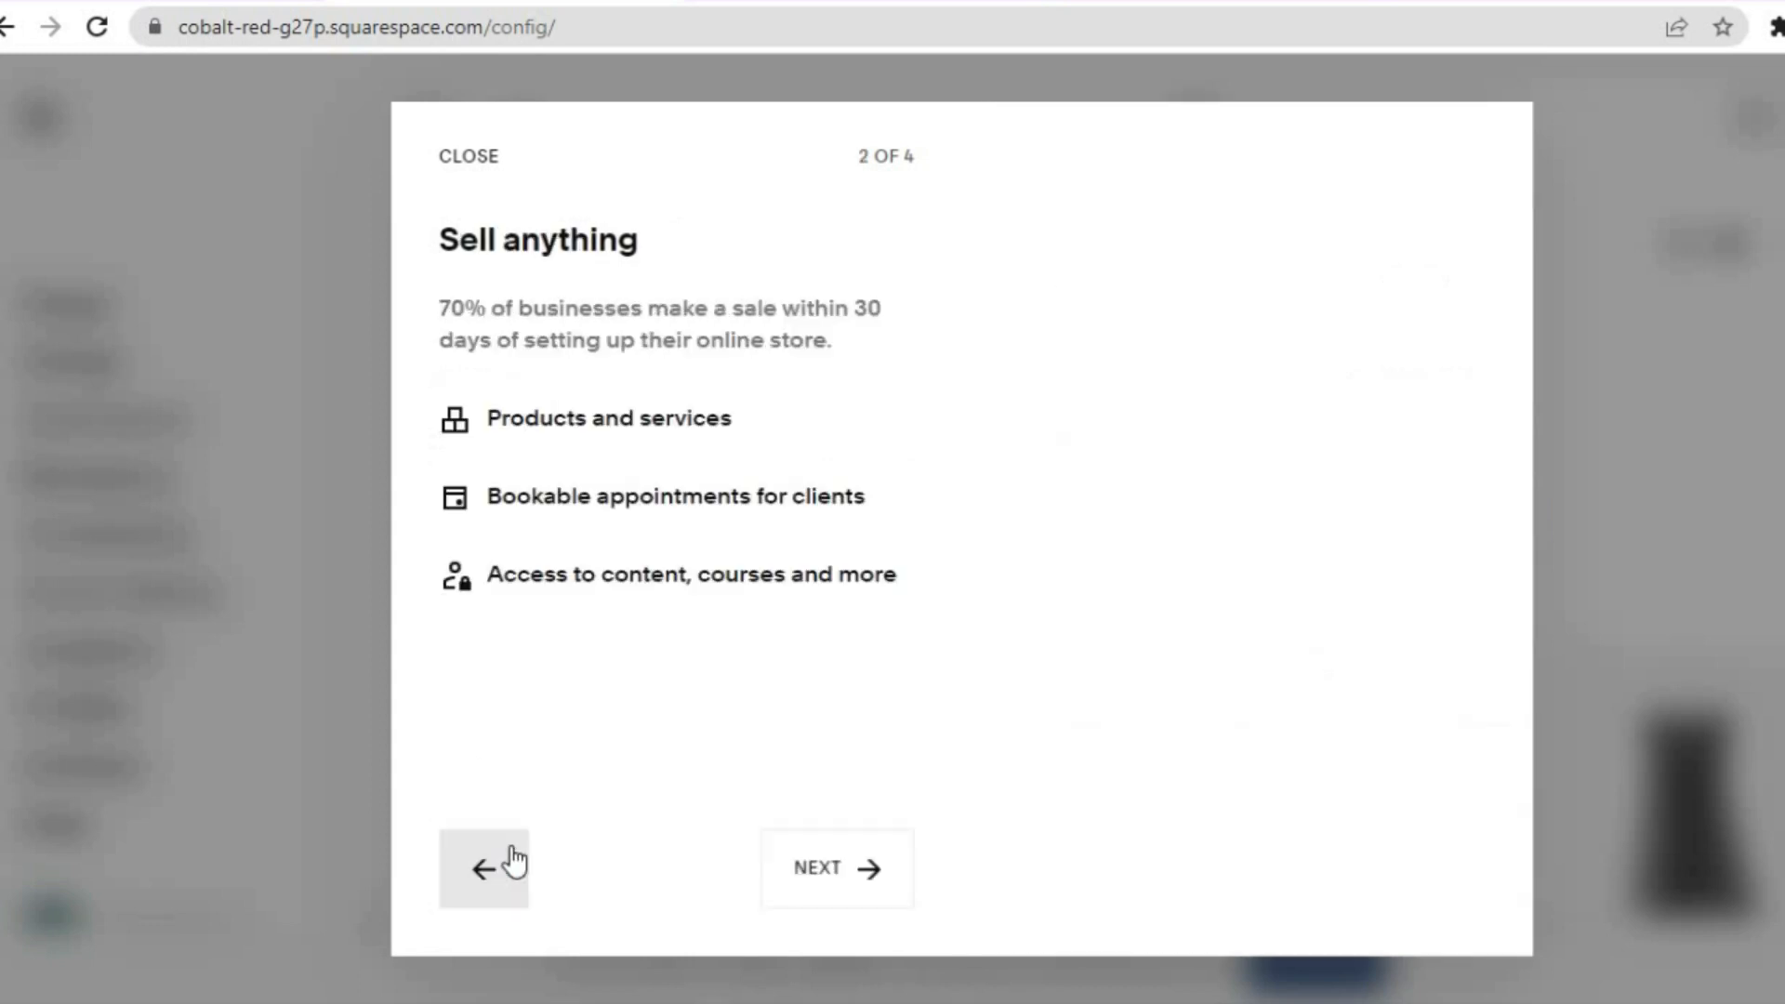
pyautogui.click(870, 895)
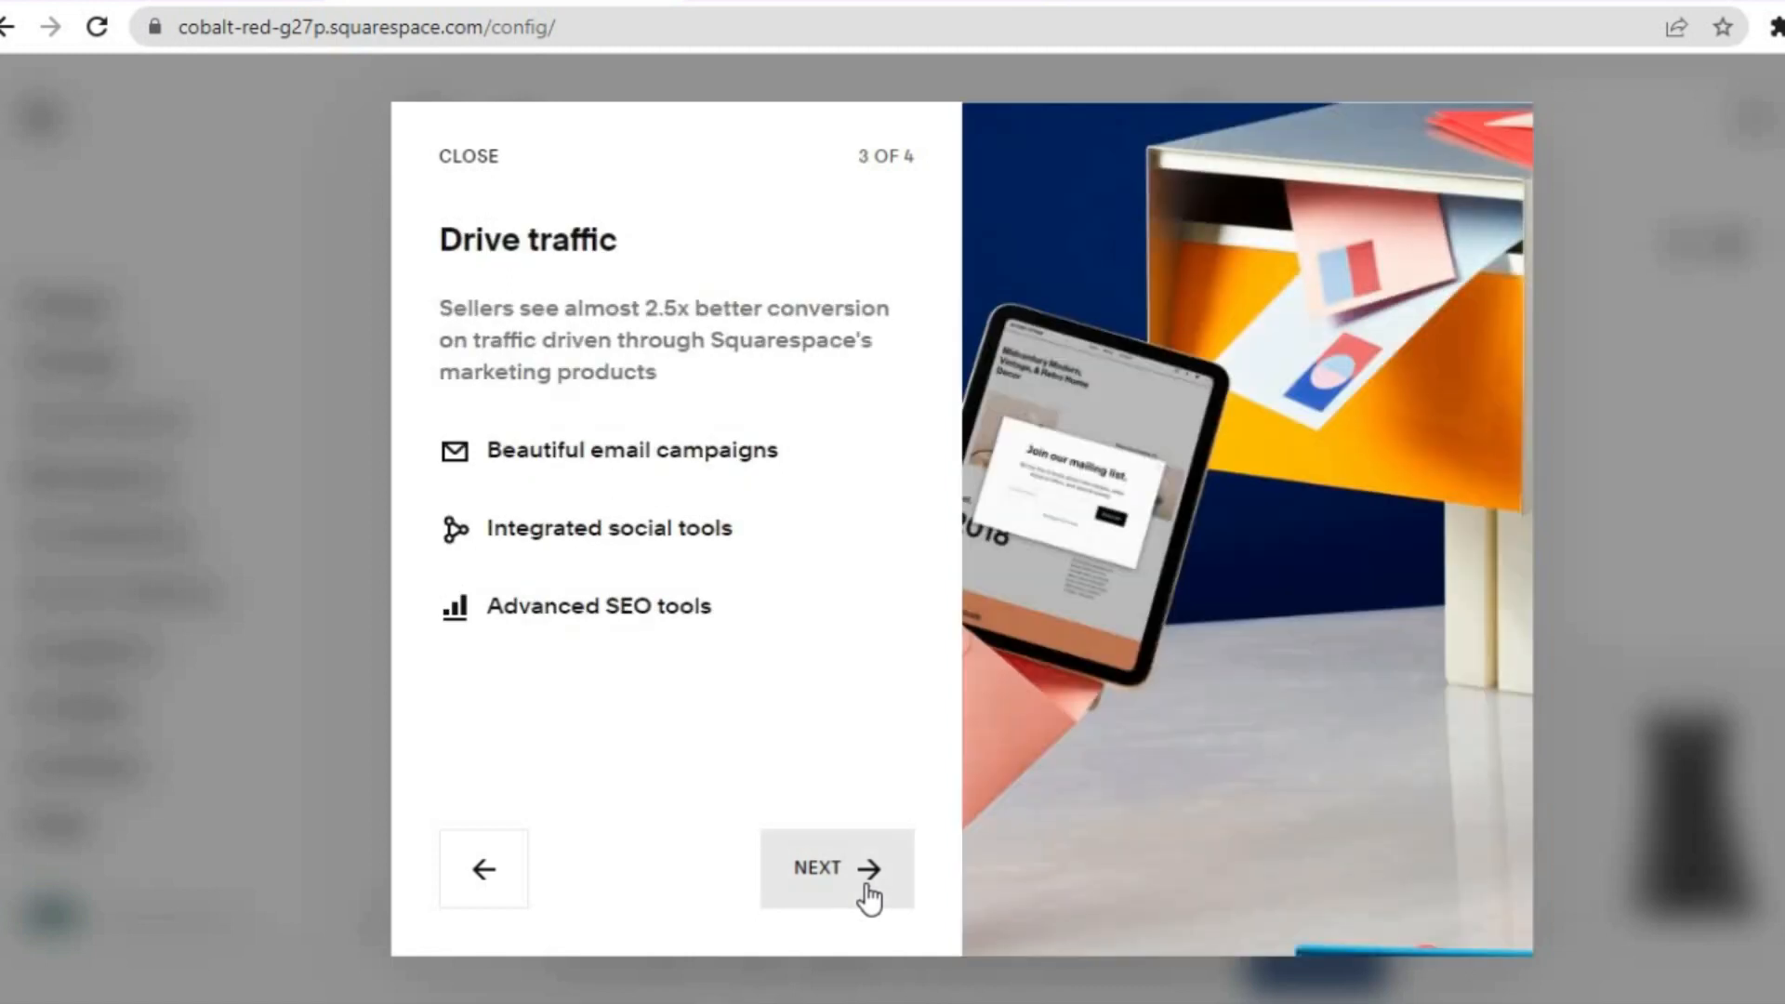
pyautogui.click(869, 895)
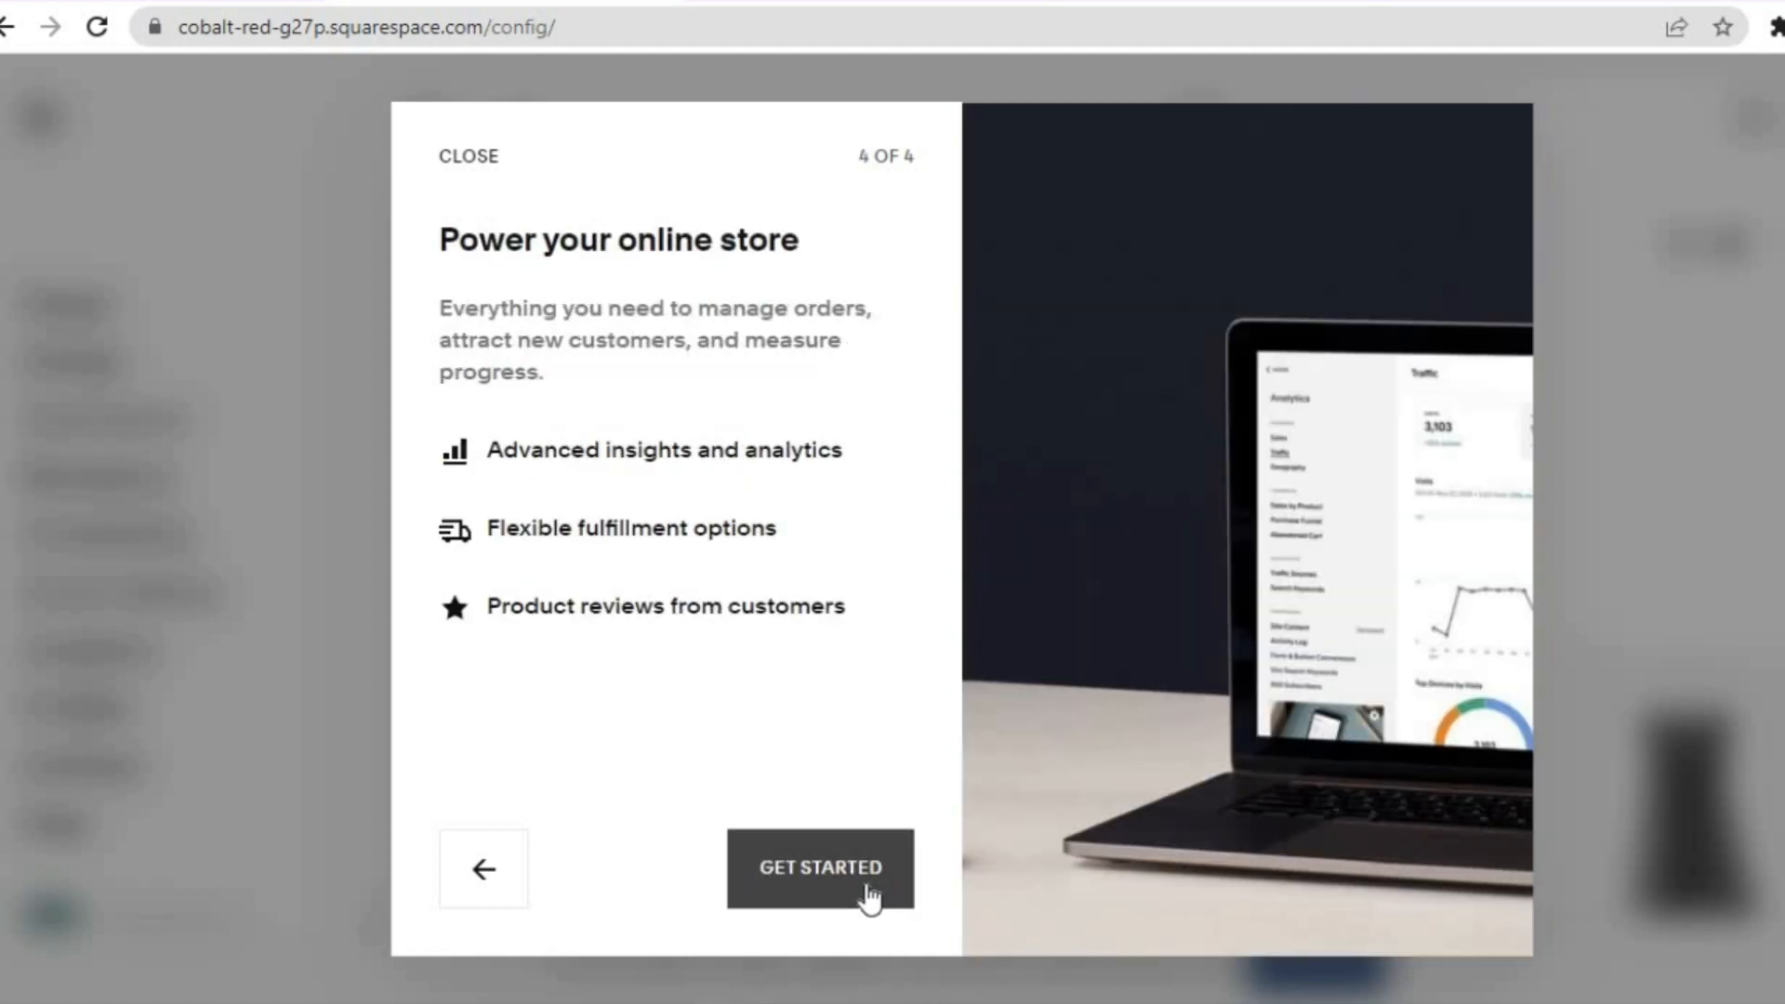
pyautogui.click(870, 894)
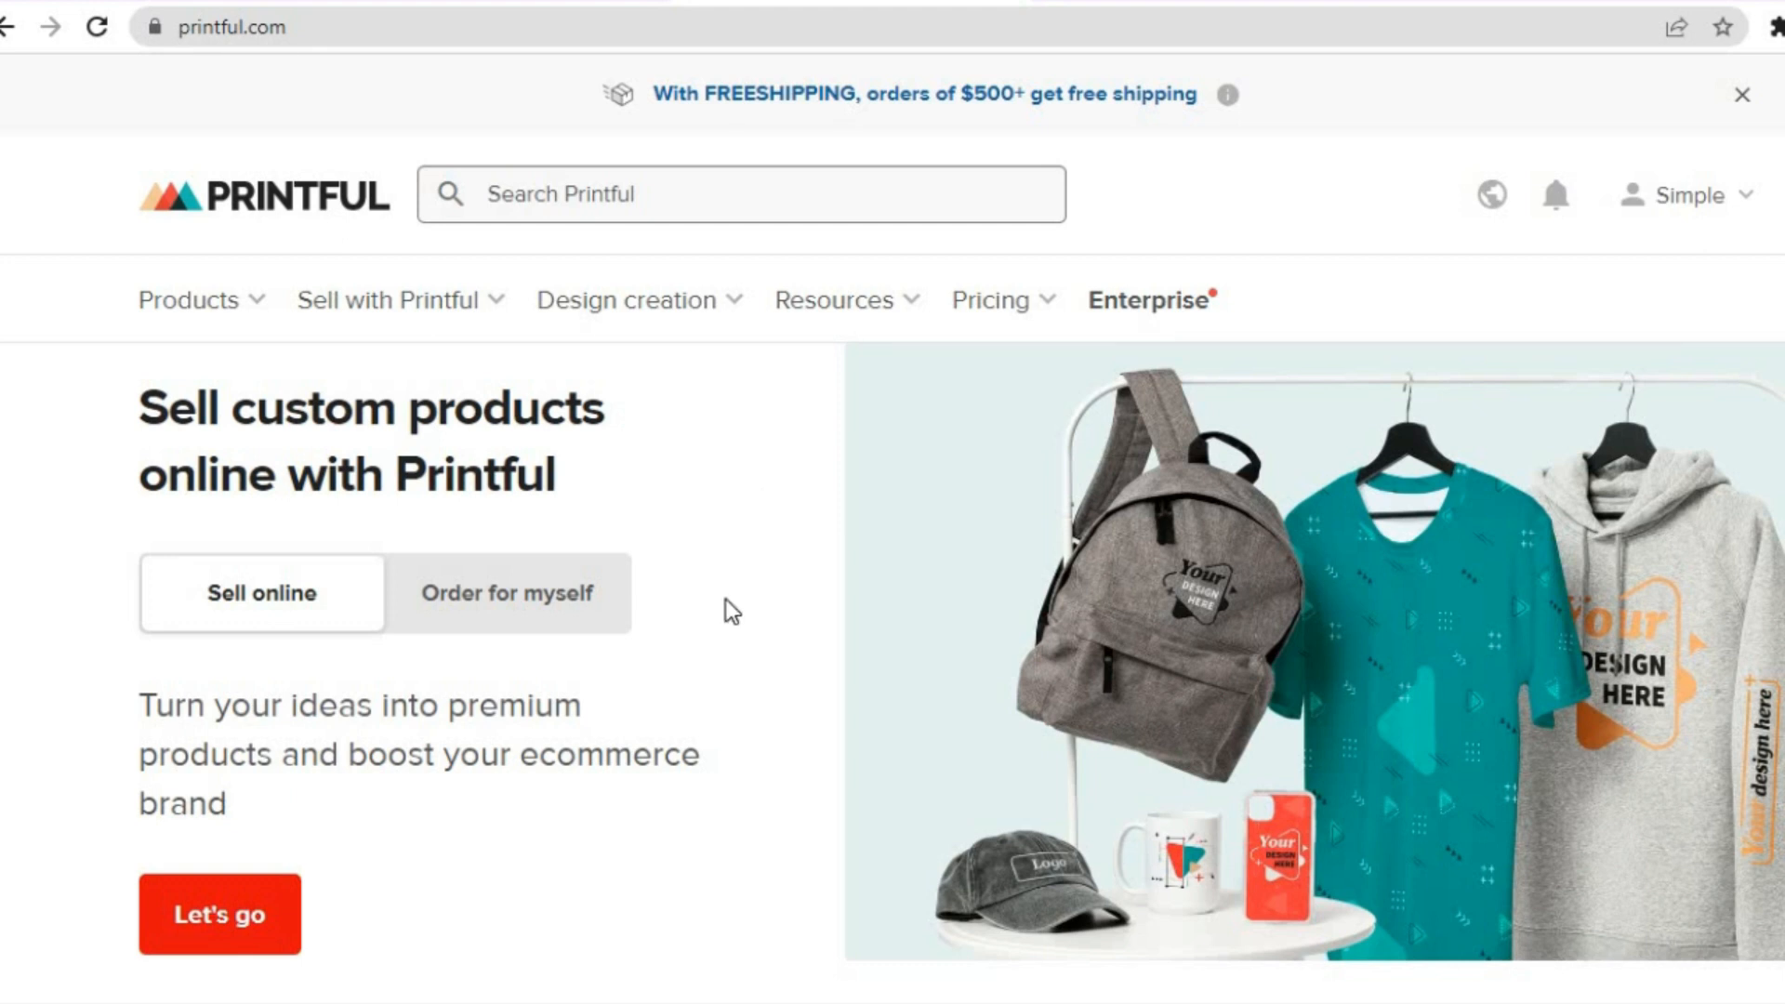
# In Printful, open the Stores page and start a new store by choosing its platform.
pyautogui.click(252, 899)
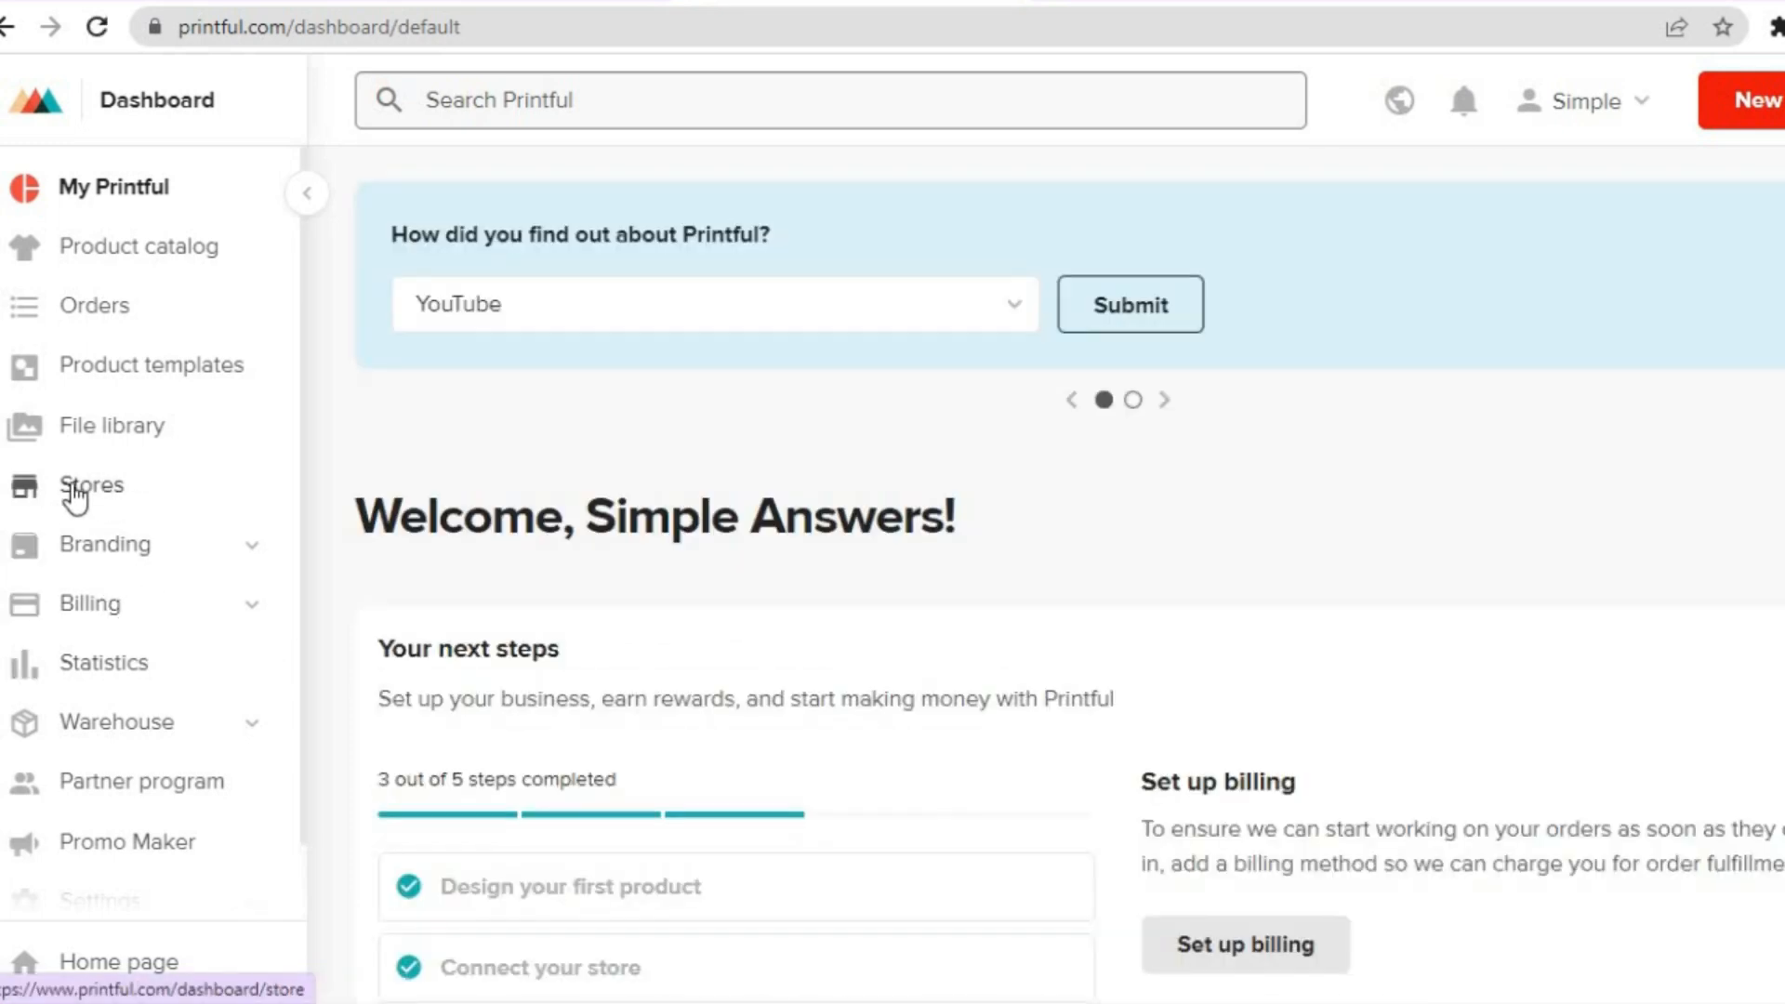
pyautogui.click(76, 499)
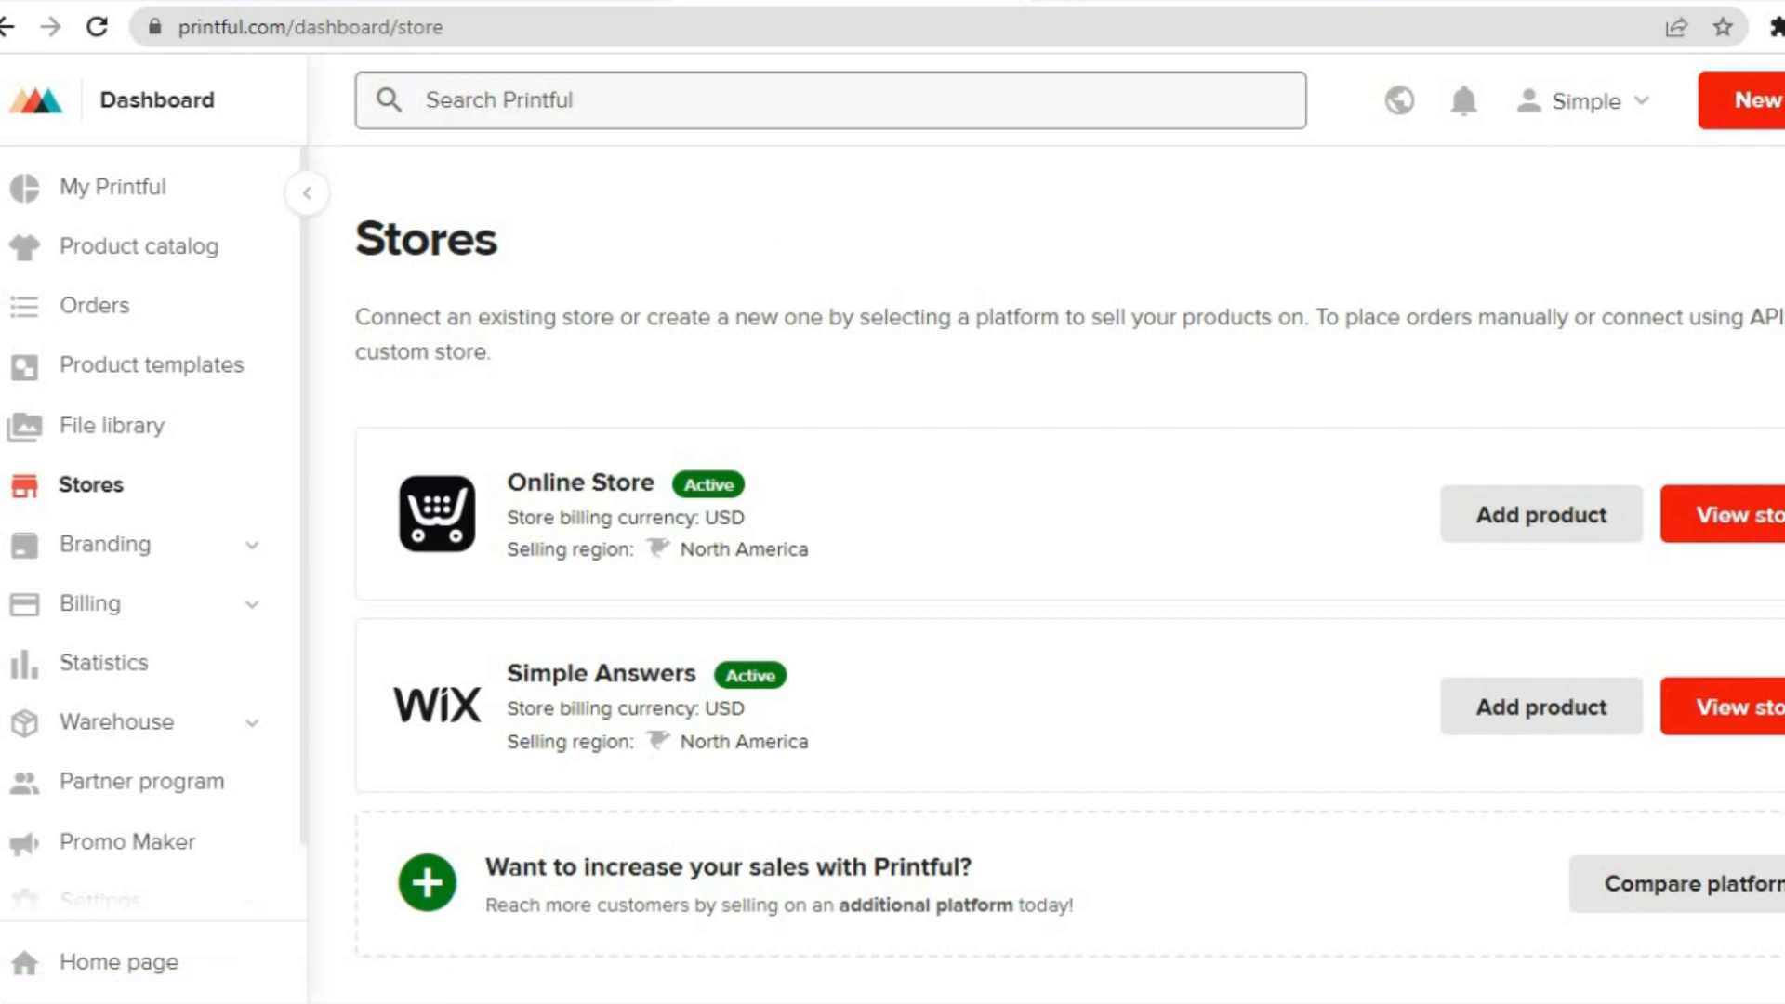
pyautogui.scroll(-8, 1069, 557)
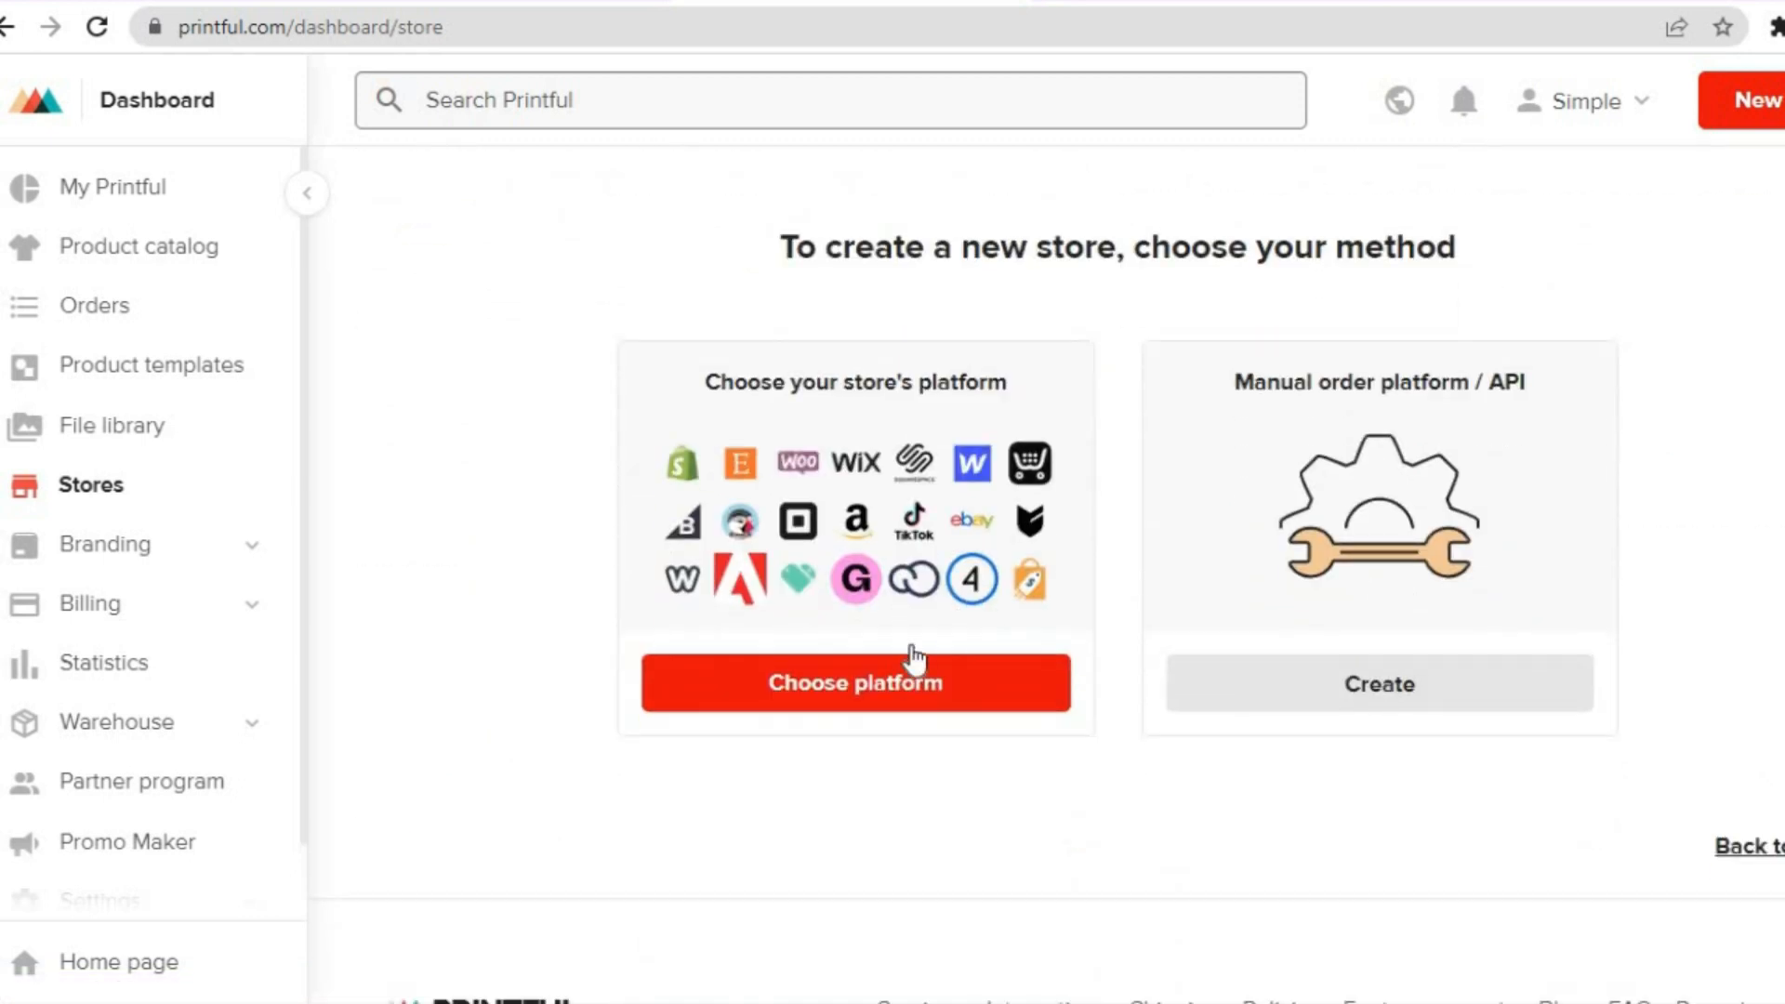
pyautogui.click(830, 699)
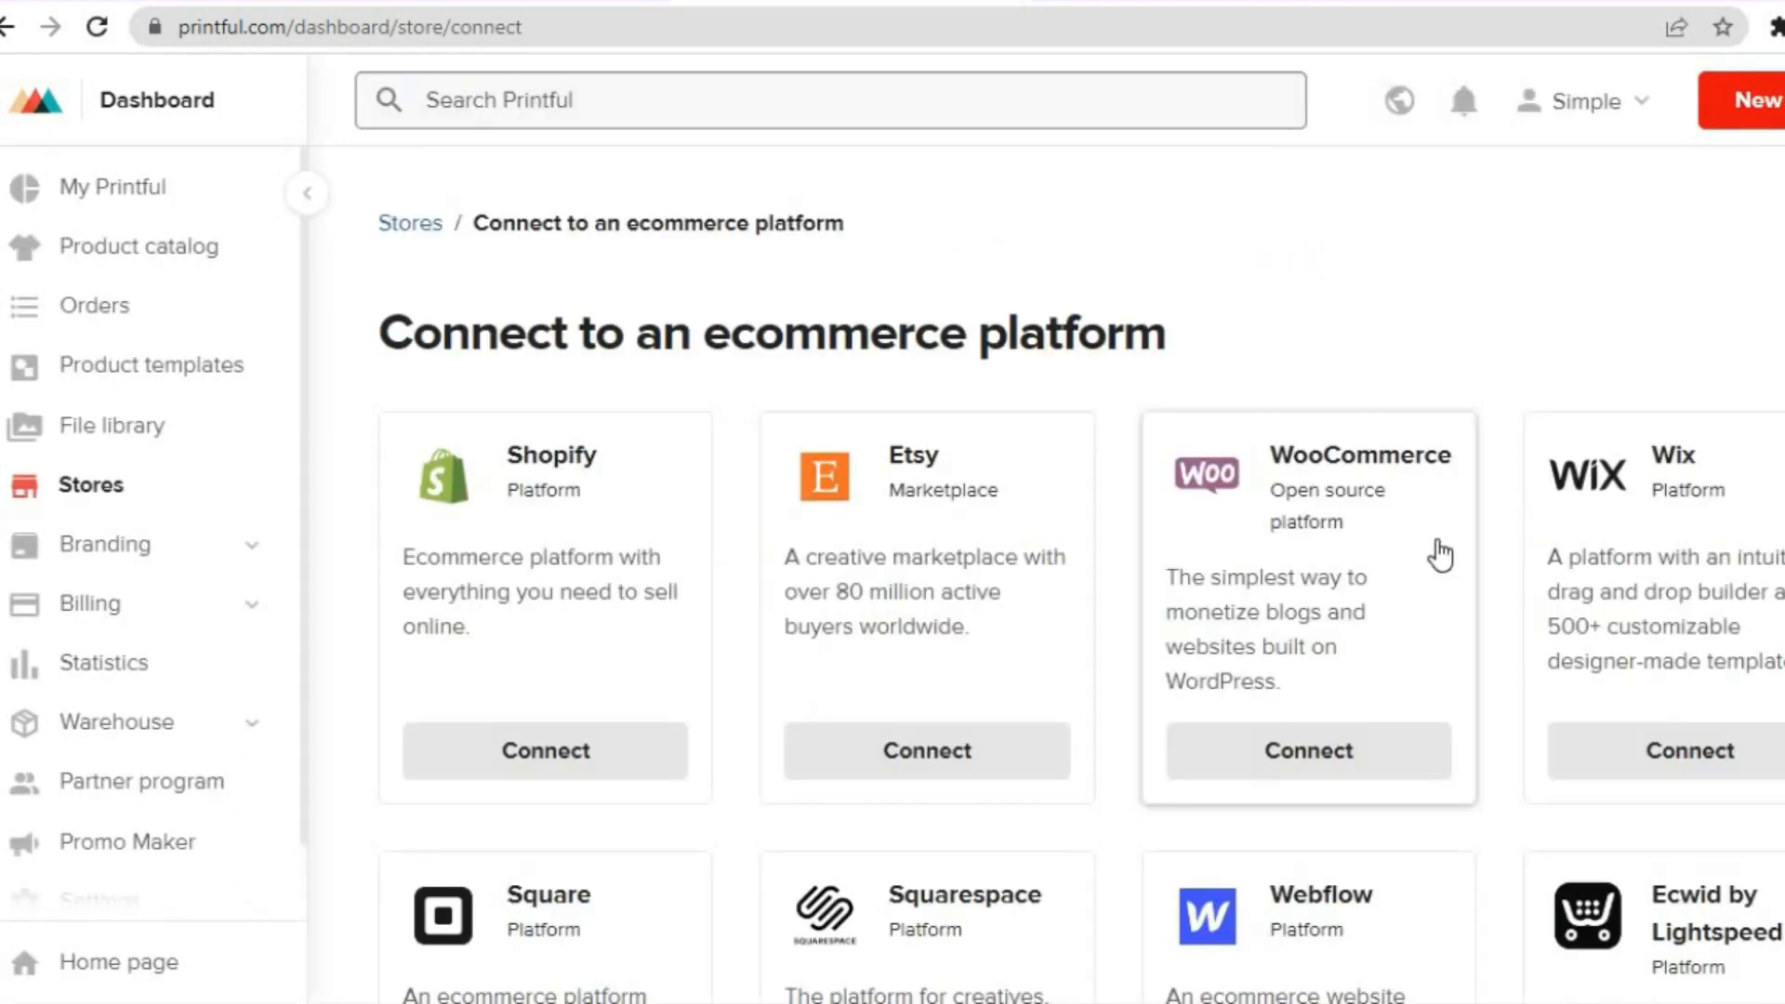
# Choose Squarespace as the ecommerce platform to connect with Printful.
pyautogui.scroll(-9, 1083, 575)
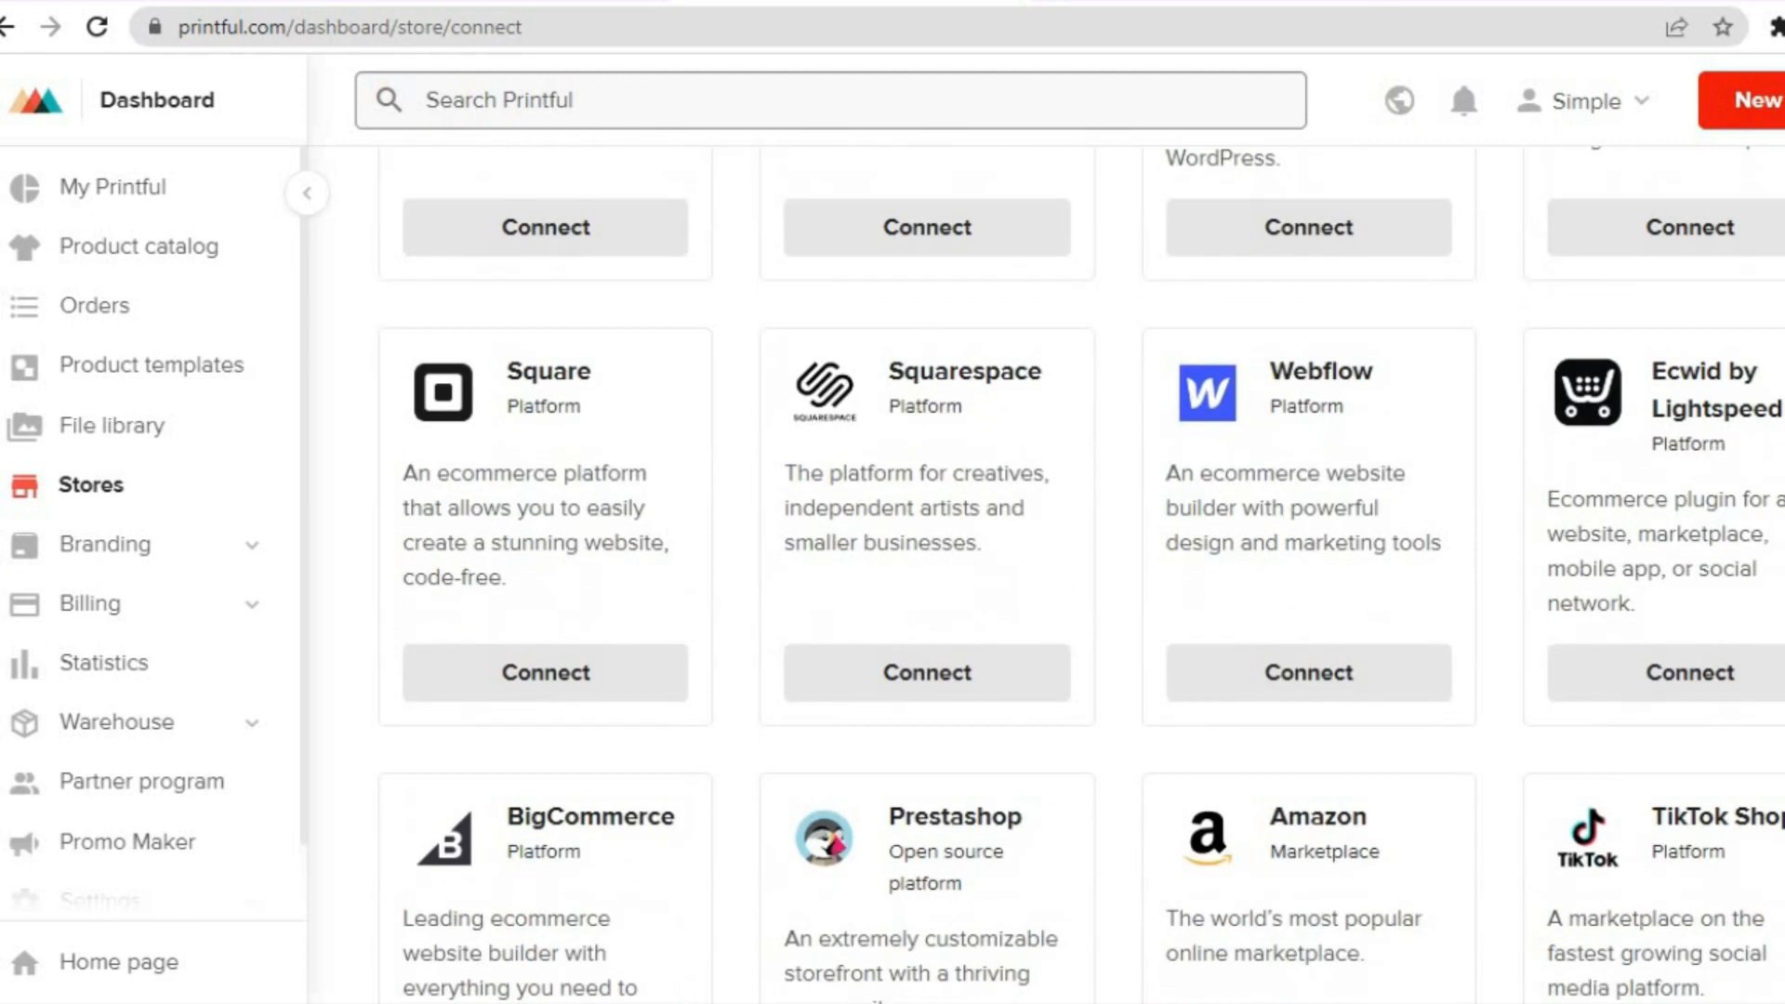
pyautogui.scroll(-8, 1081, 573)
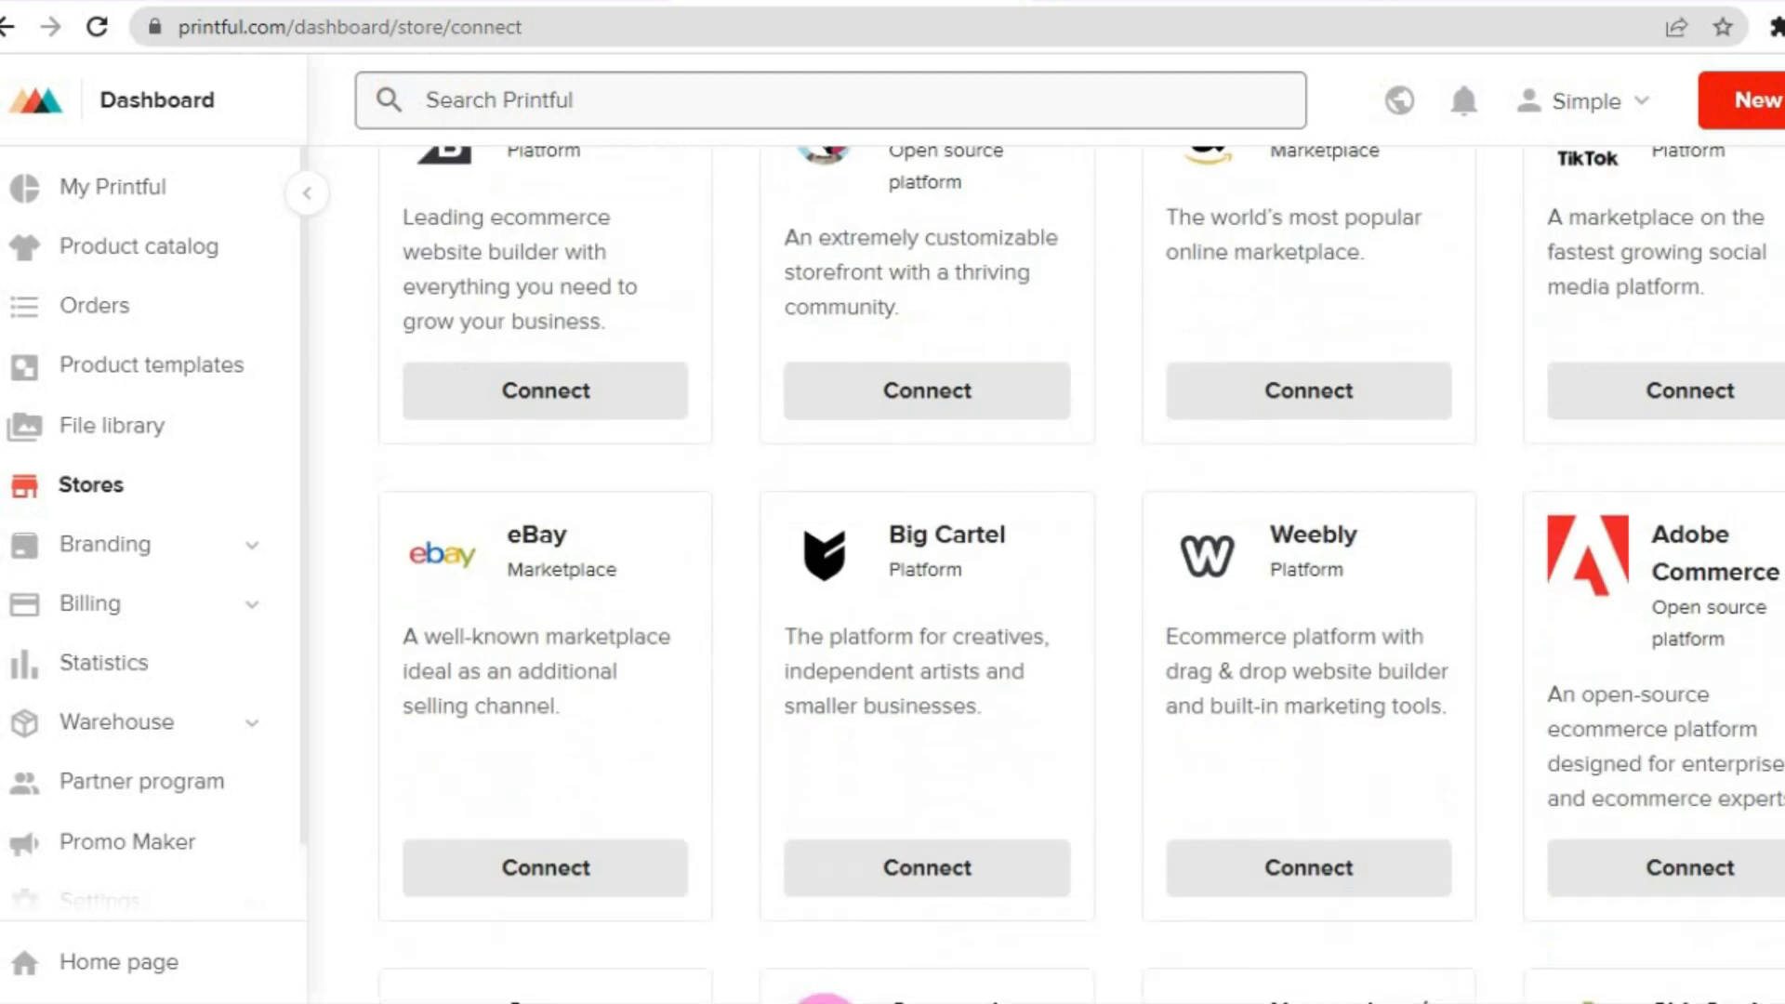
pyautogui.scroll(-5, 1081, 574)
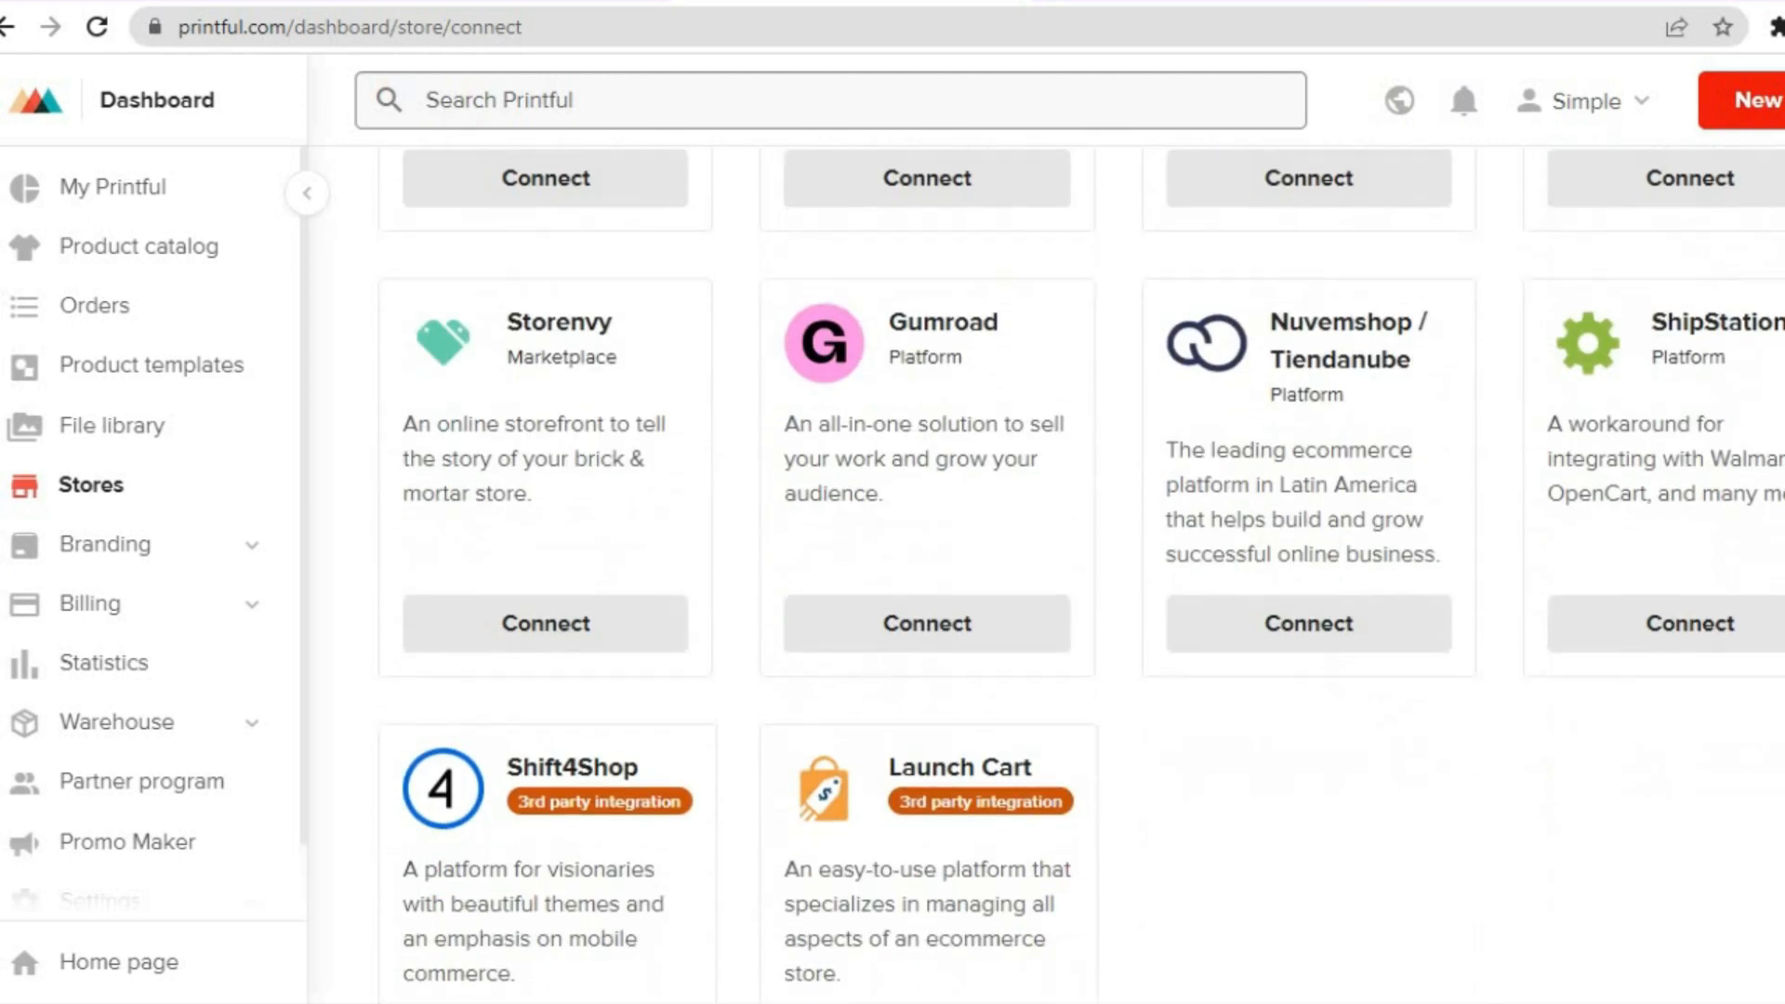
pyautogui.scroll(12, 1081, 575)
pyautogui.scroll(4, 1080, 574)
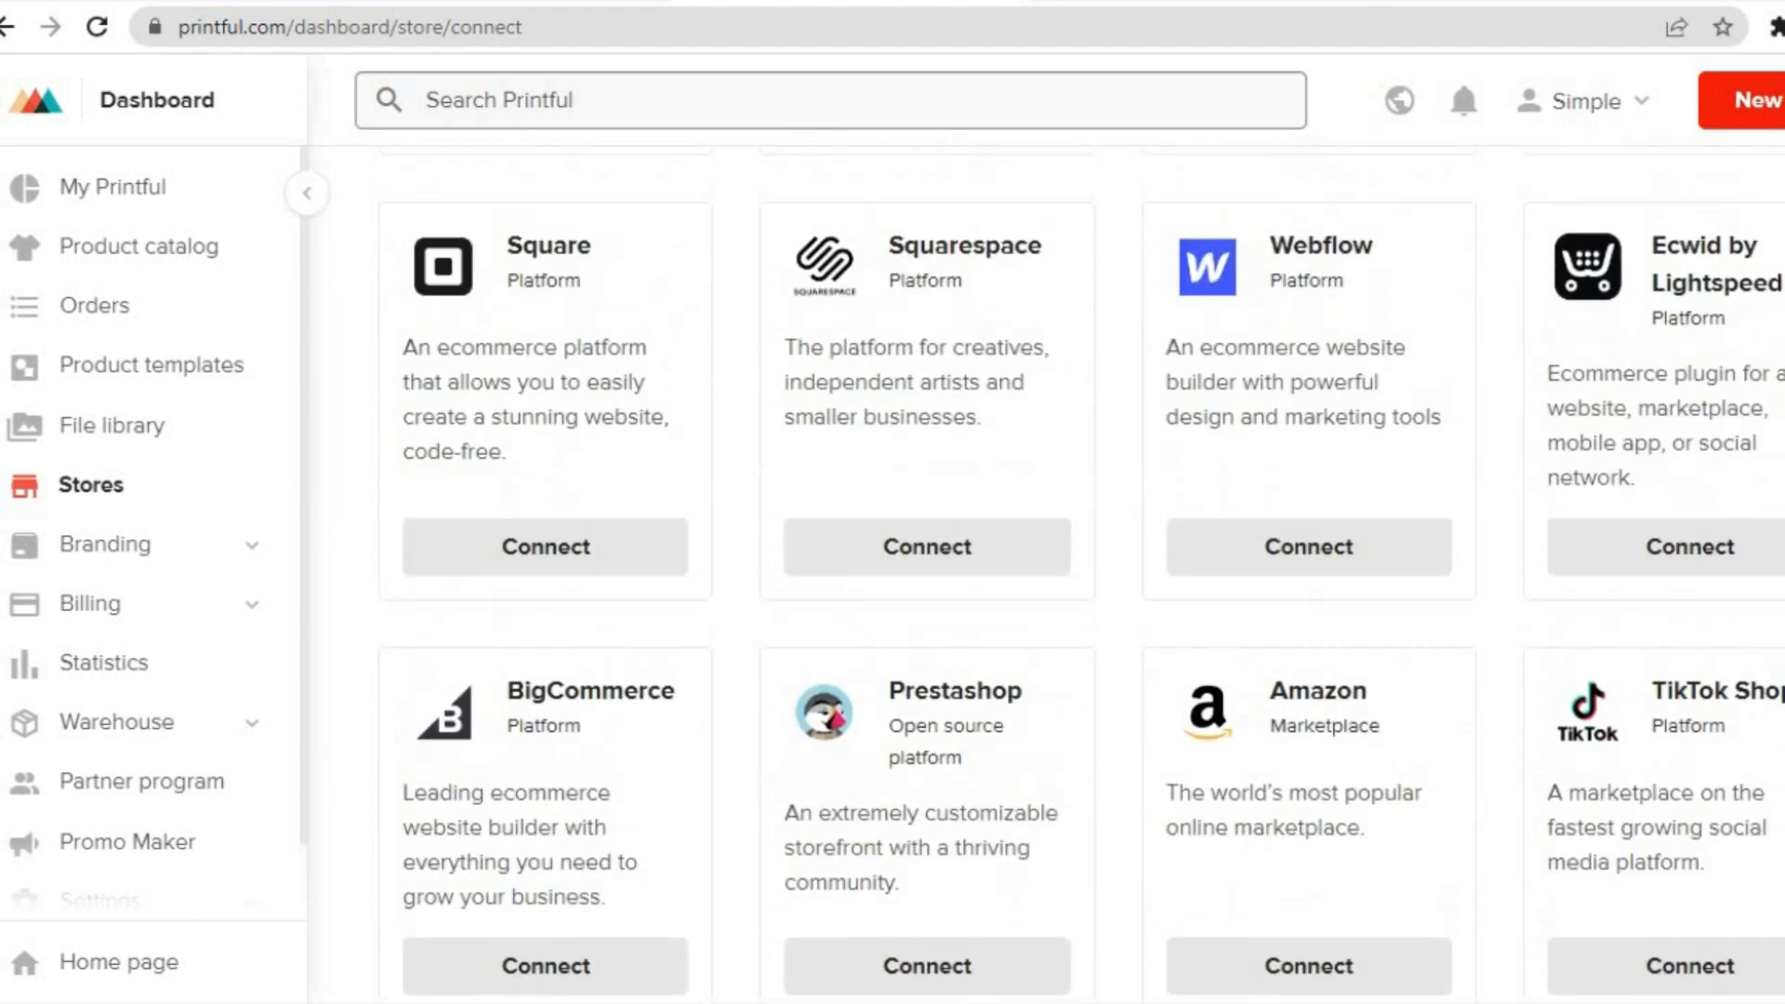
pyautogui.scroll(3, 1080, 575)
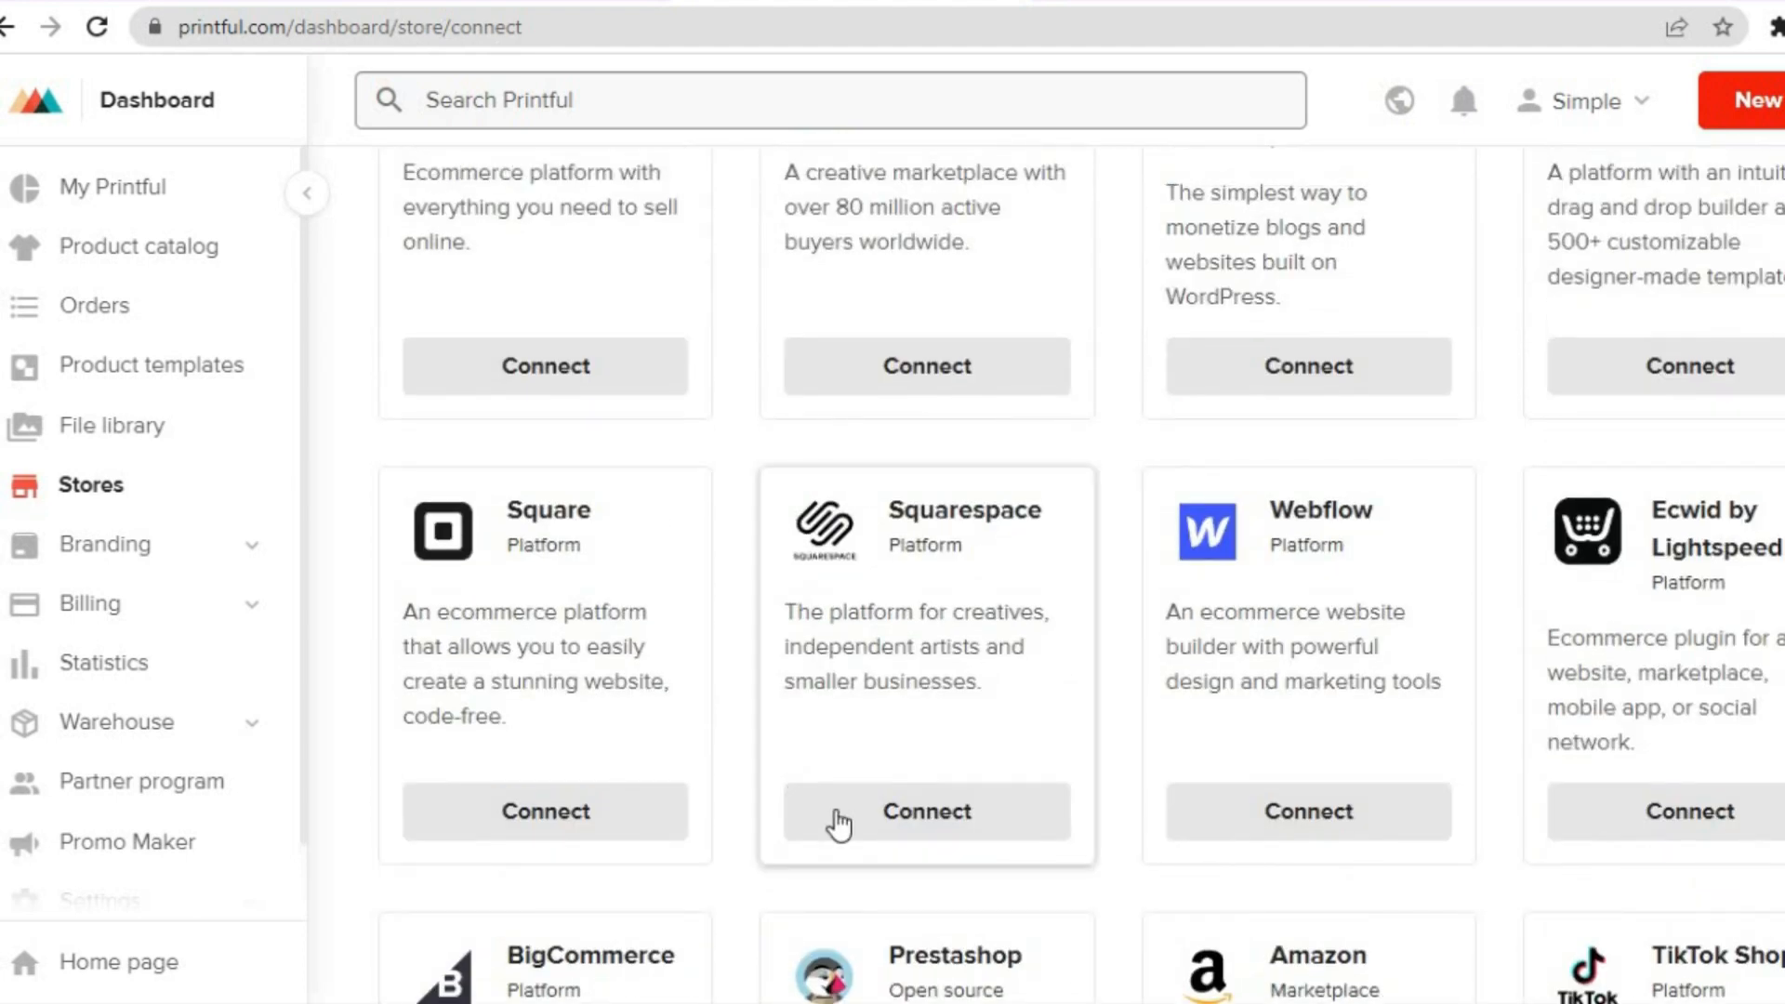
pyautogui.click(840, 823)
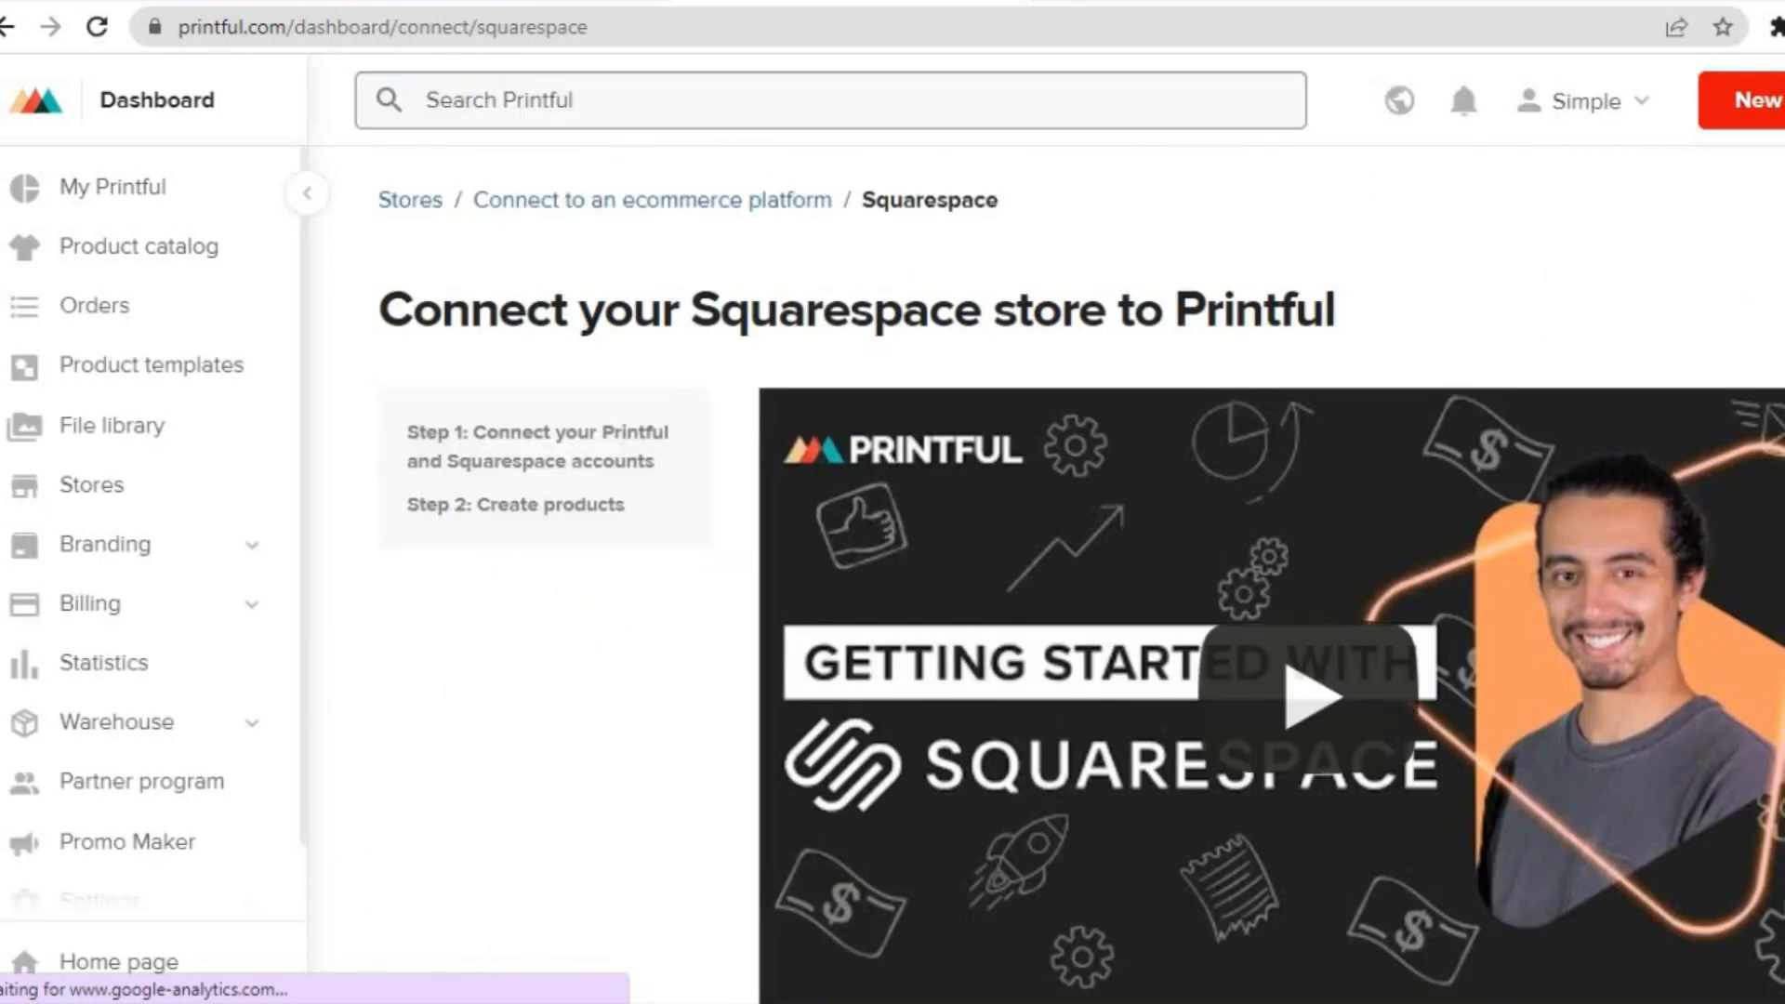
# Start connecting the Squarespace store to Printful and allow Printful the requested permissions.
pyautogui.scroll(-3, 840, 823)
pyautogui.scroll(-5, 873, 755)
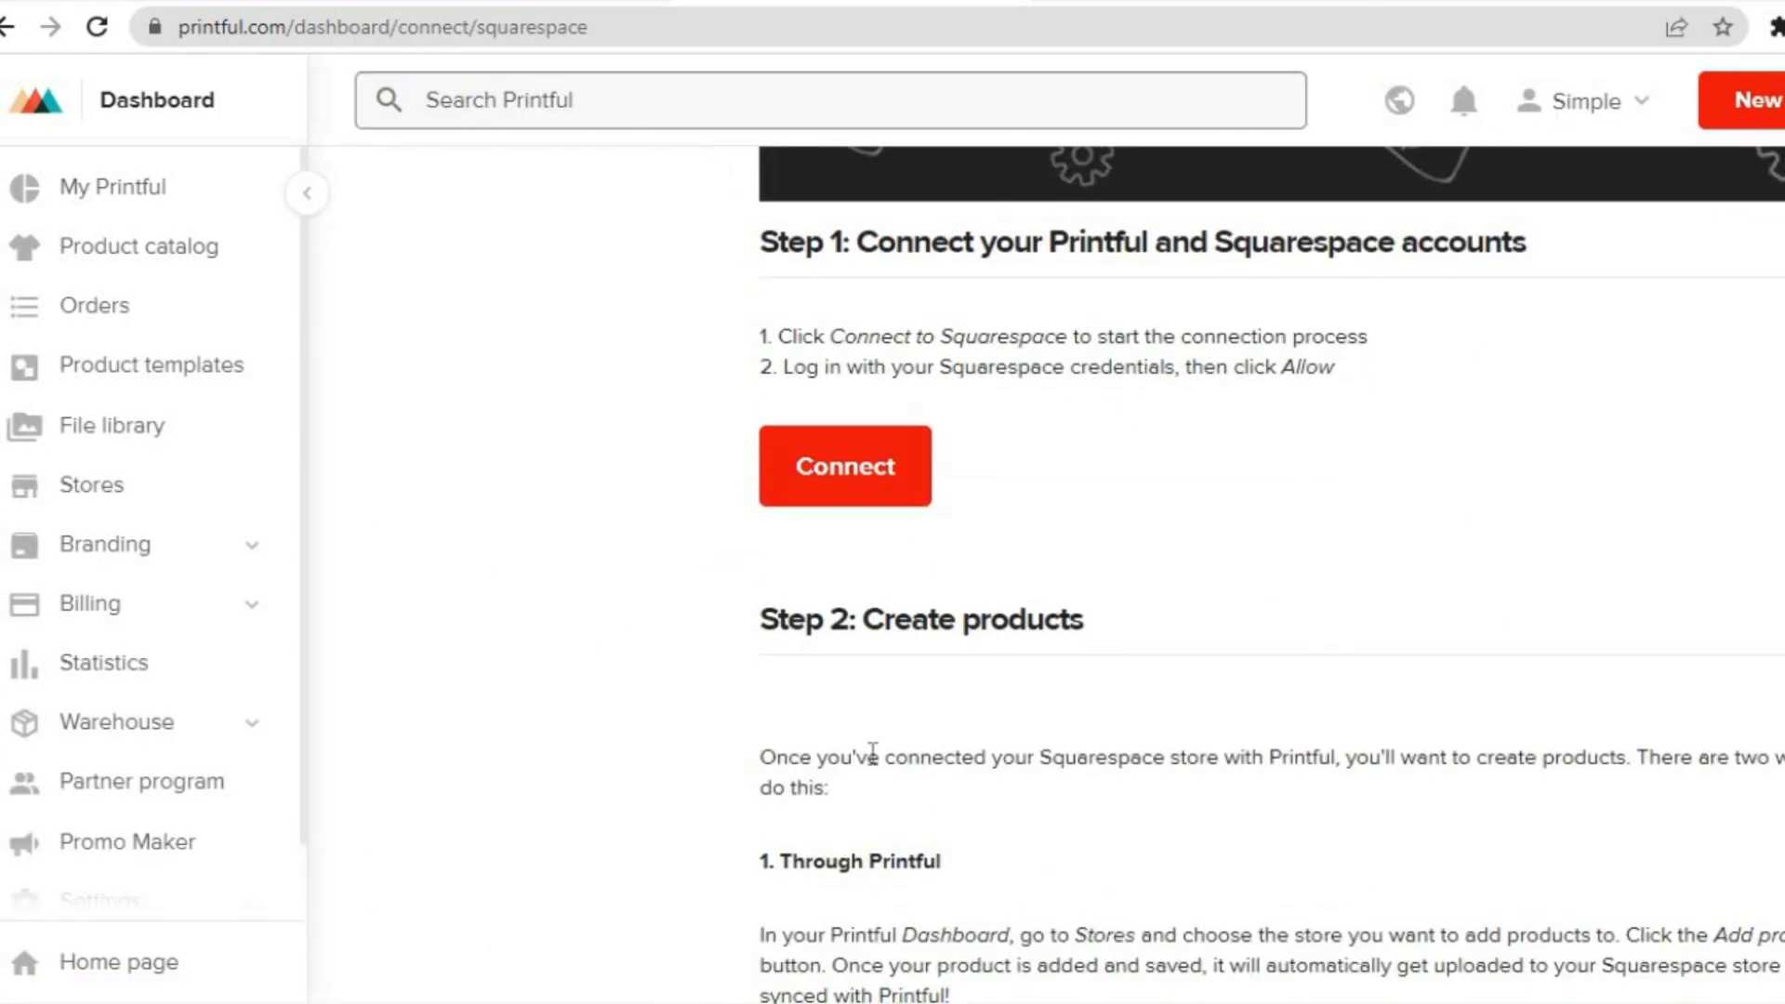
pyautogui.click(826, 465)
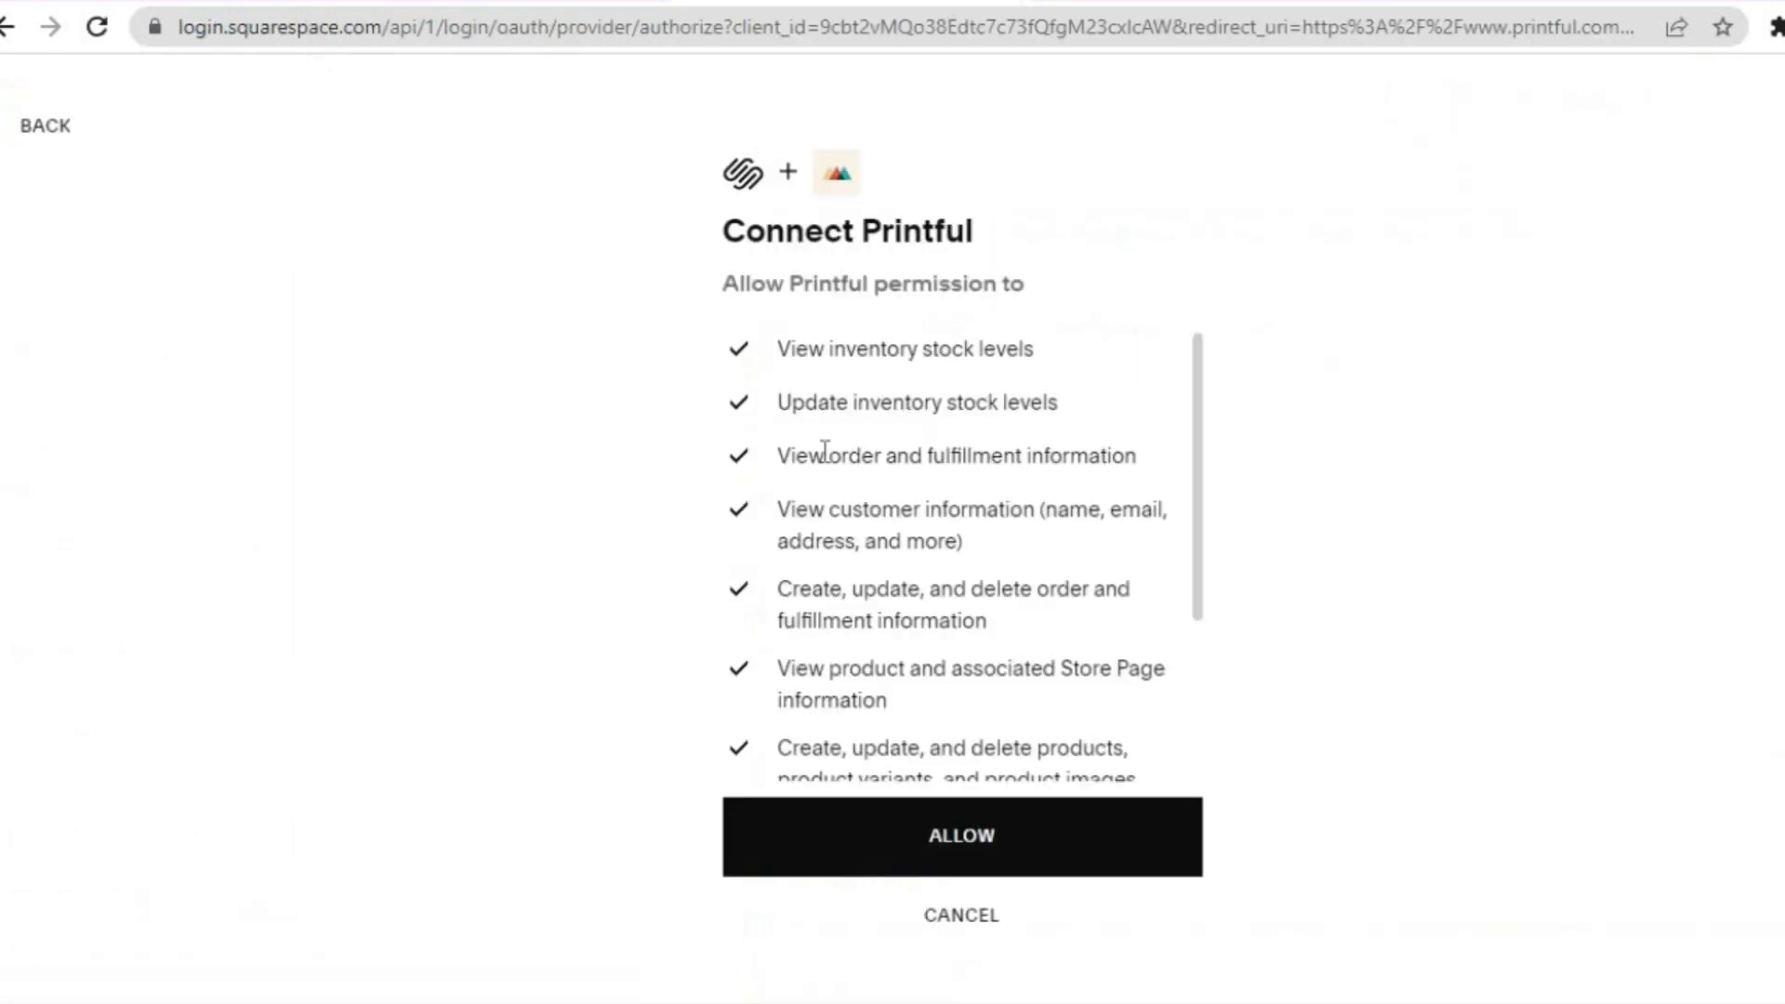
pyautogui.click(983, 830)
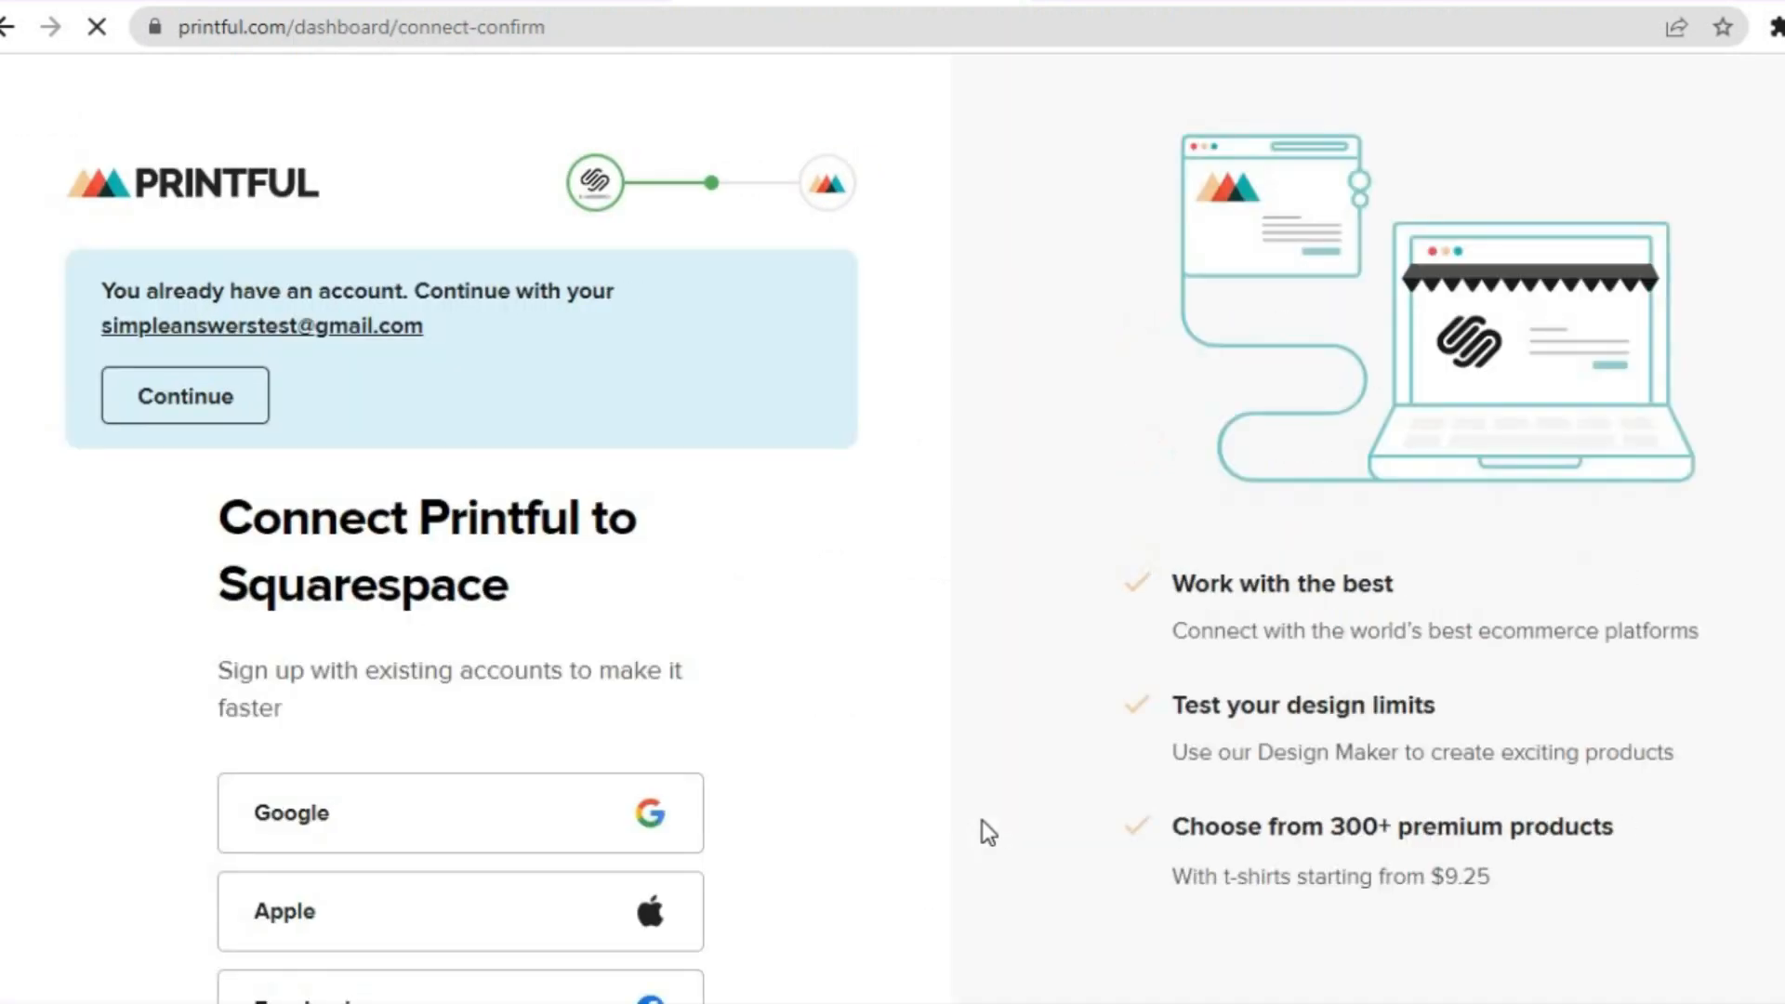
# Sign in to Printful with the listed Google account and confirm connecting the store to that account.
pyautogui.scroll(-4, 460, 558)
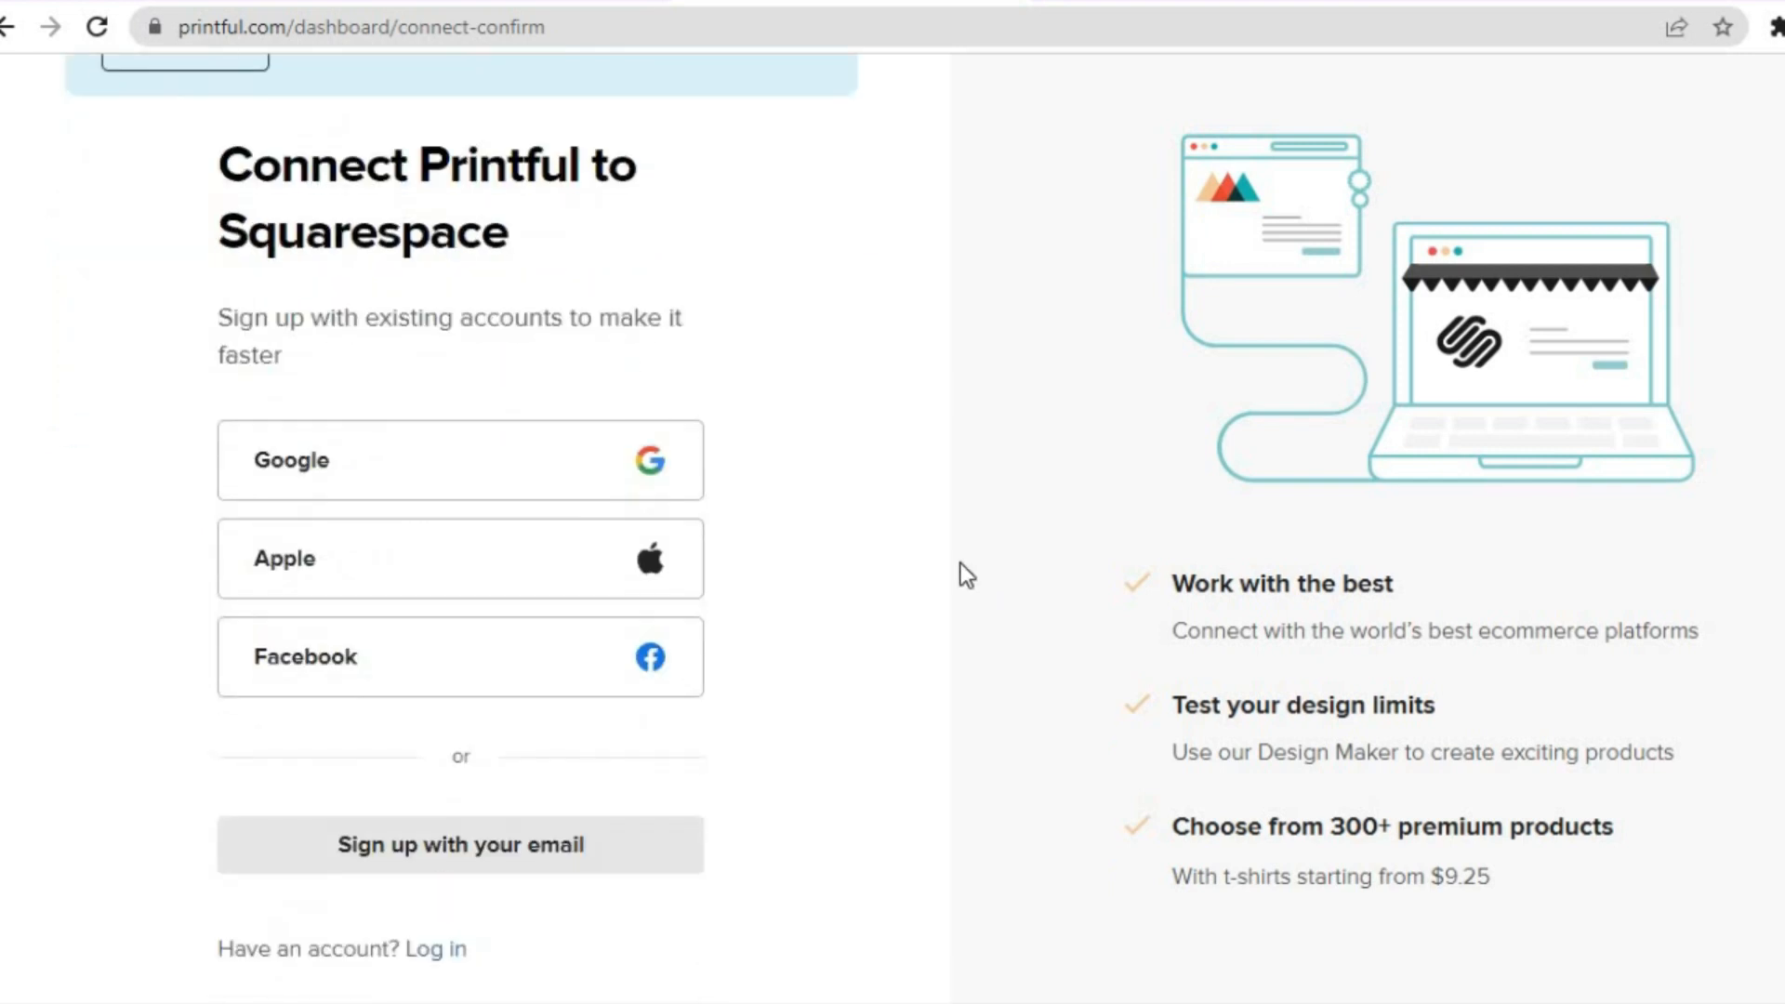
pyautogui.click(307, 468)
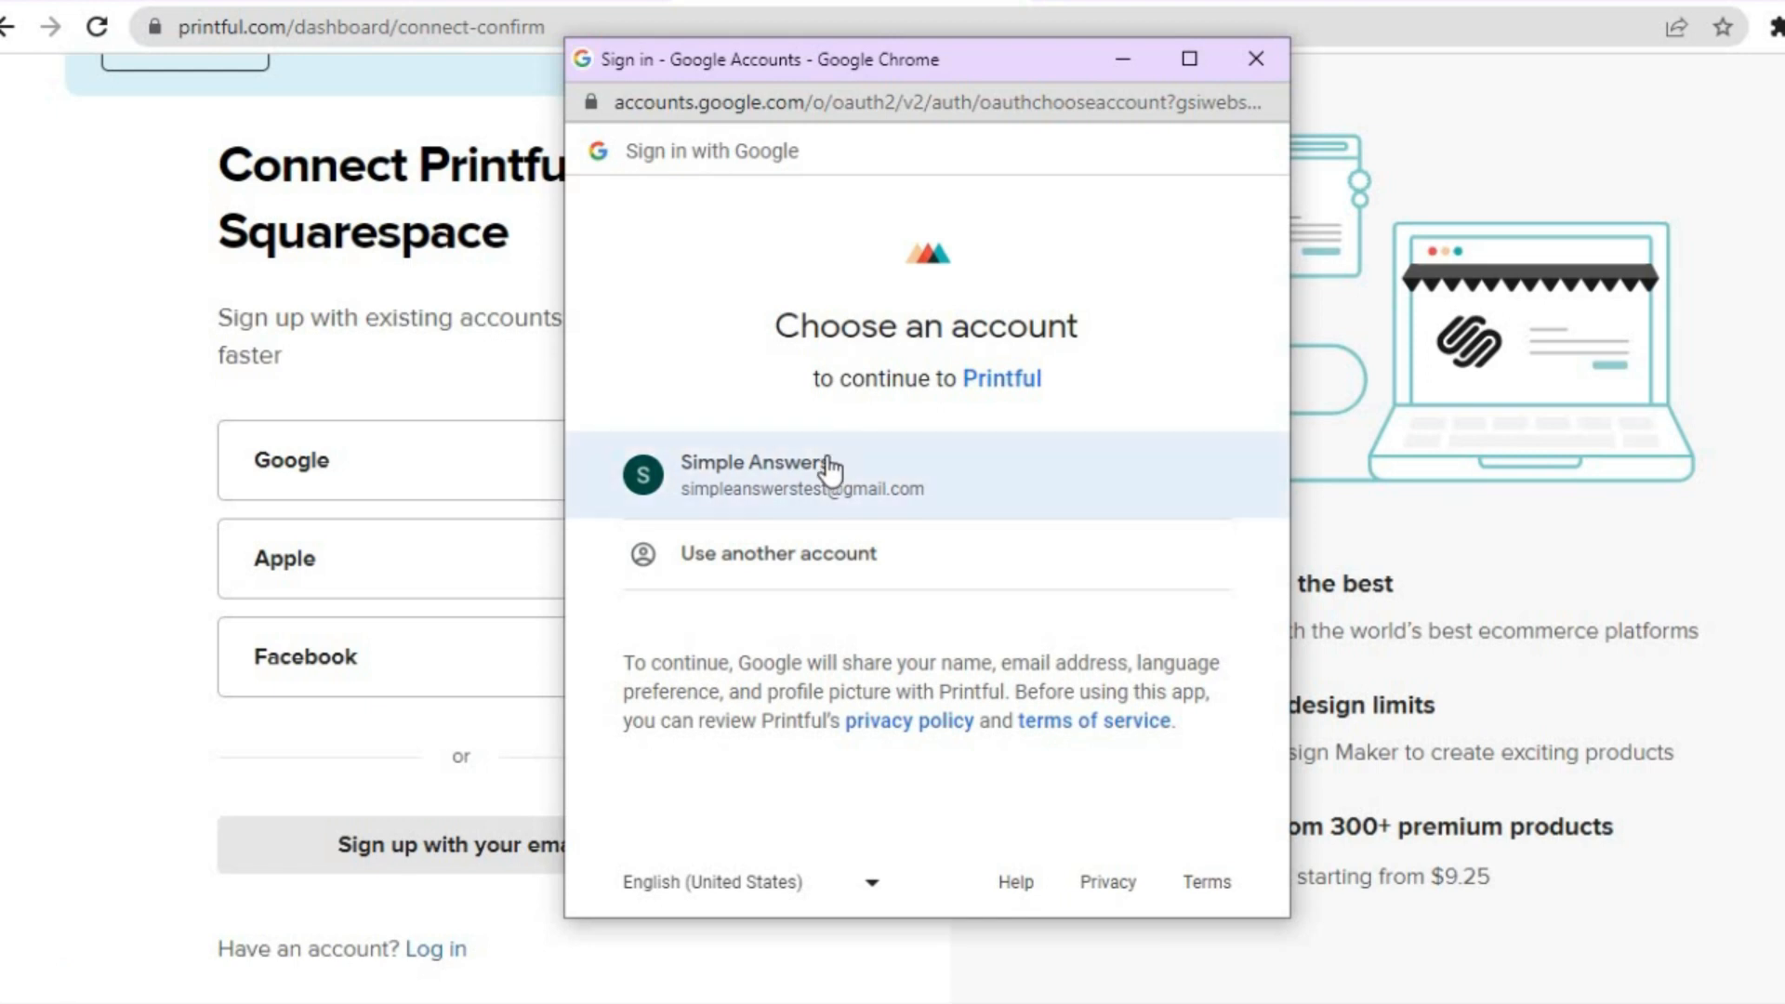
pyautogui.click(828, 457)
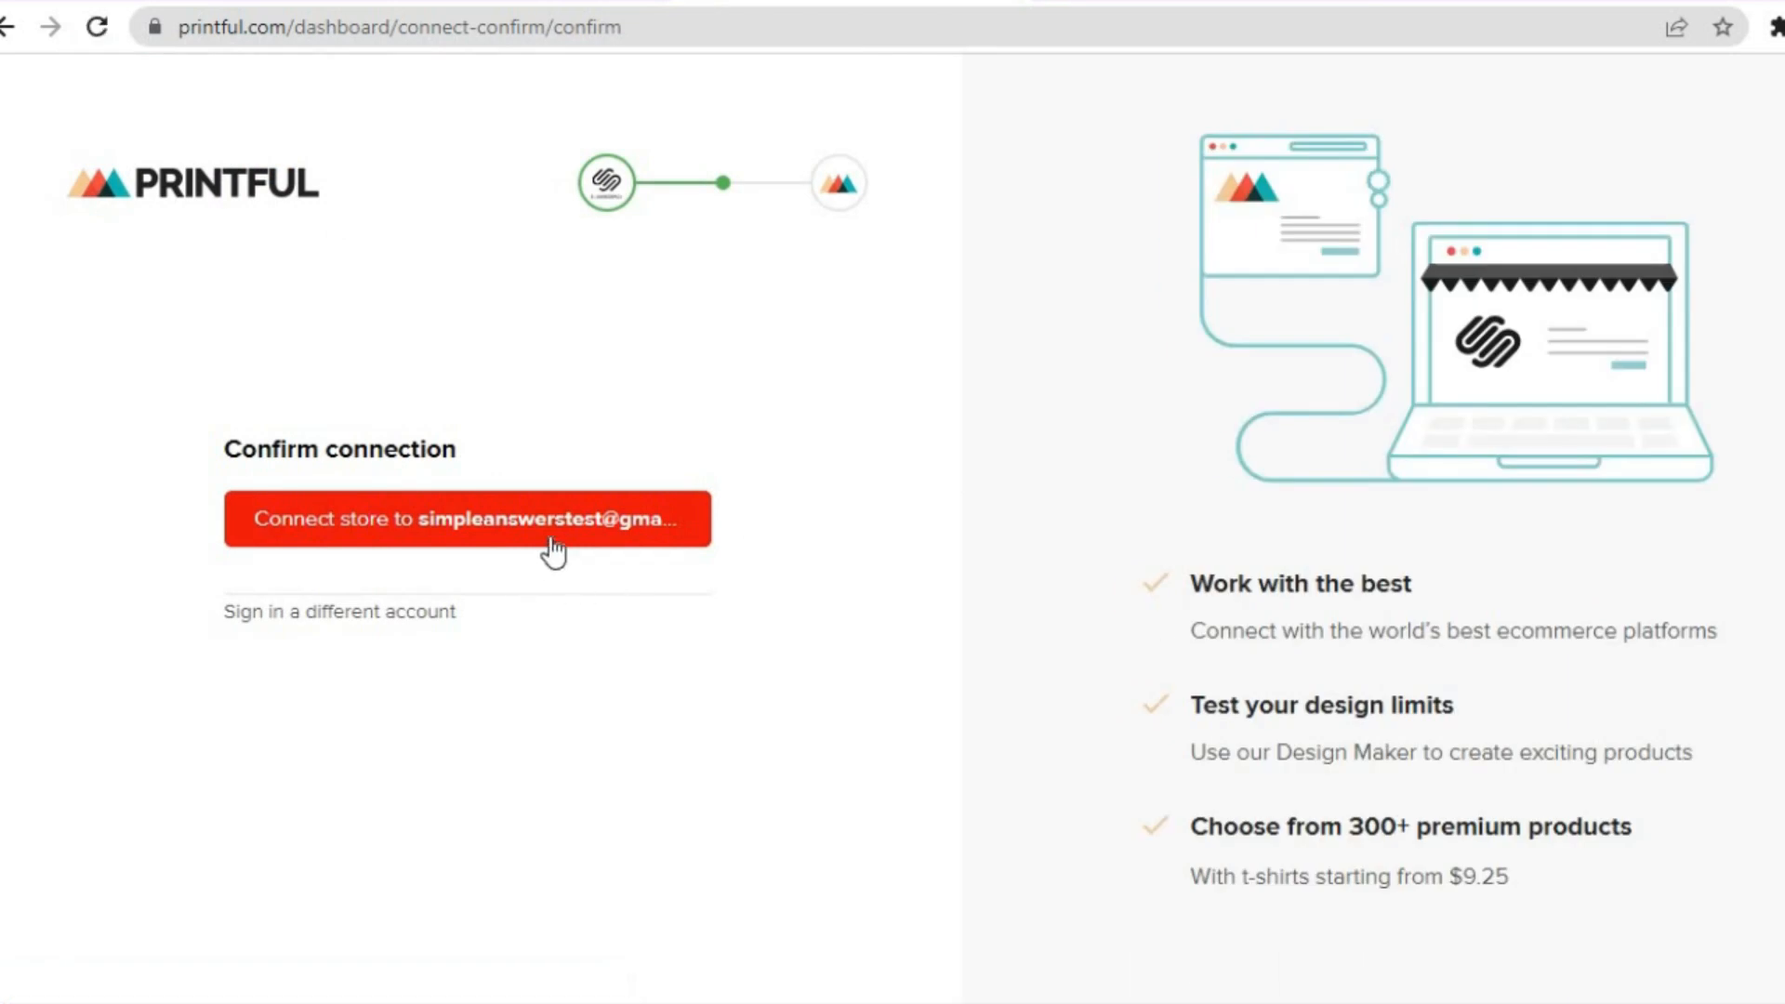
pyautogui.click(564, 535)
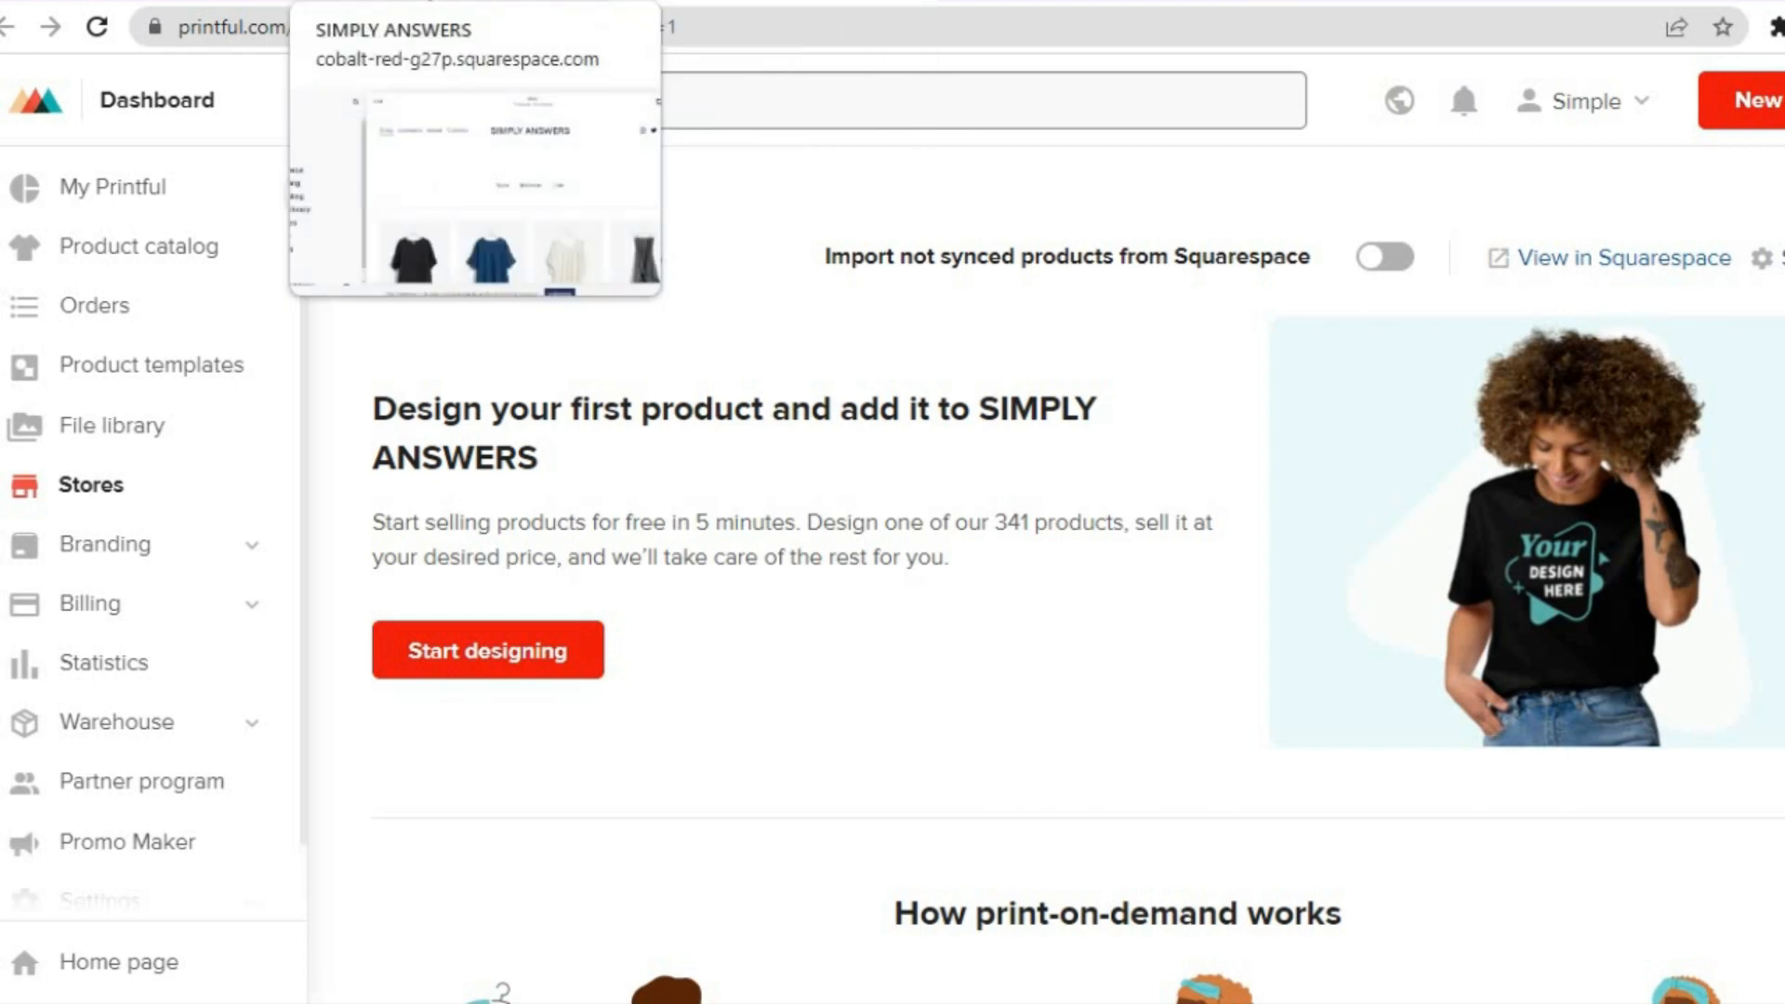
# Switch to the SIMPLY ANSWERS site in Squarespace and open the Custom Merch page of its commerce settings.
pyautogui.click(428, 1)
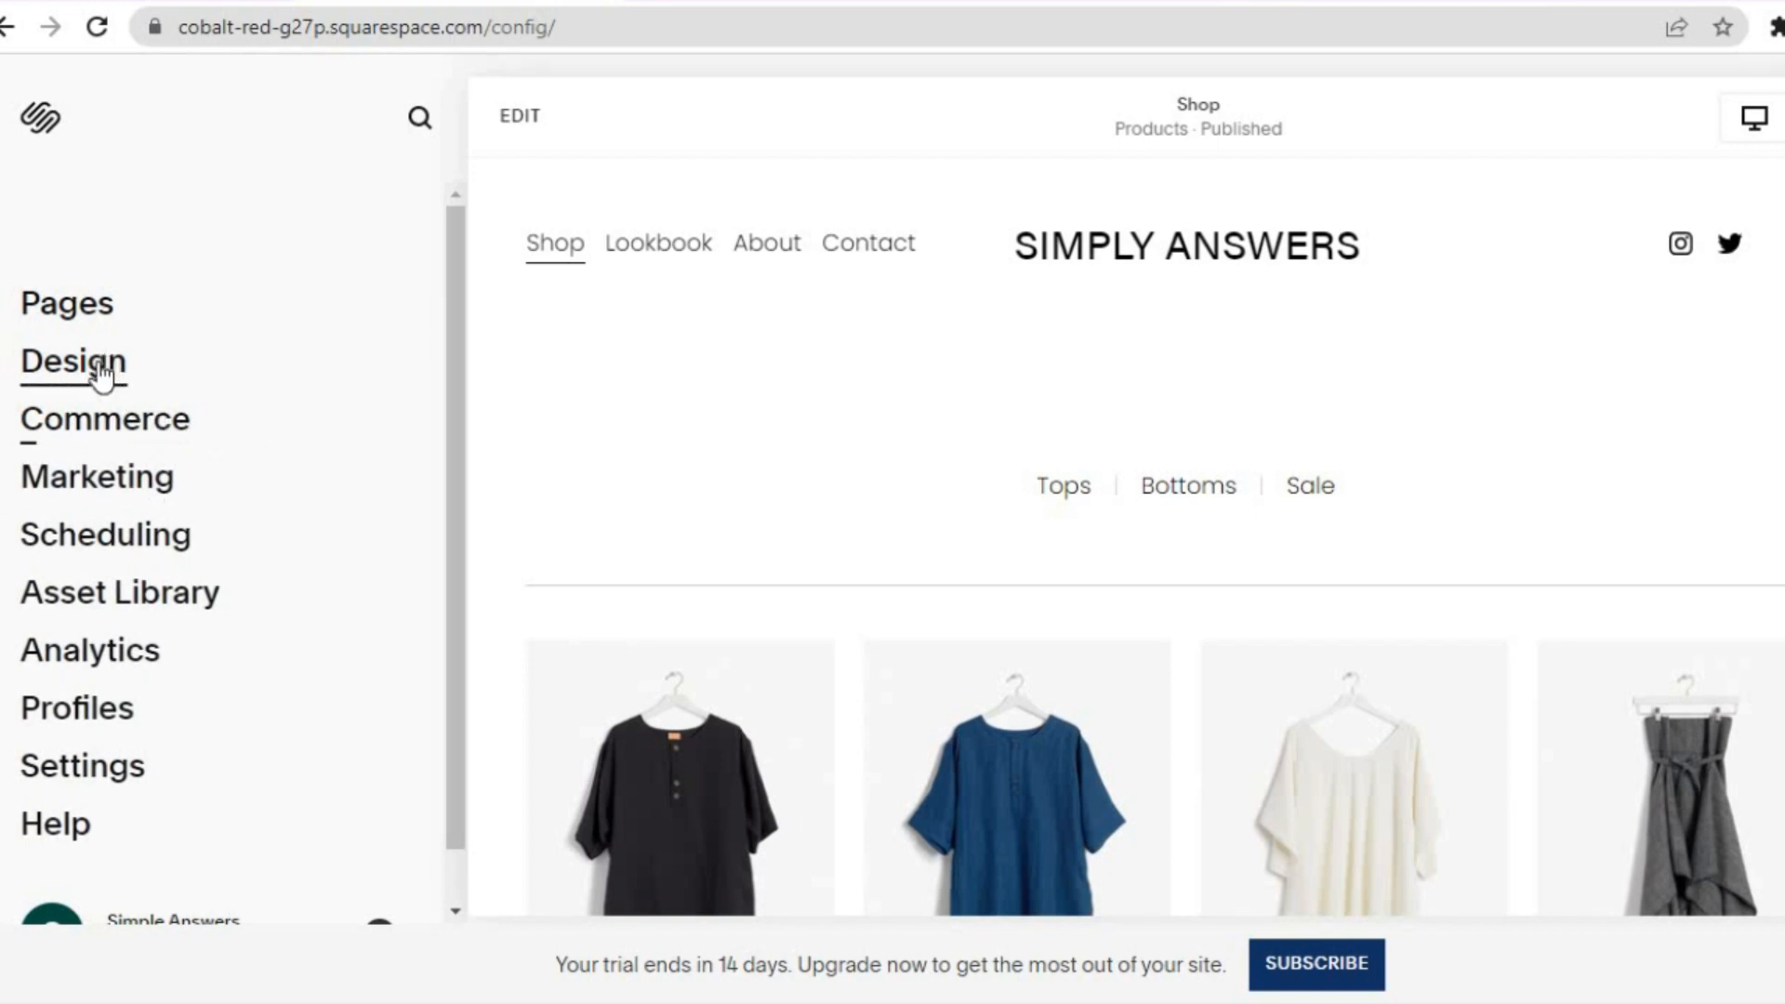
pyautogui.click(103, 424)
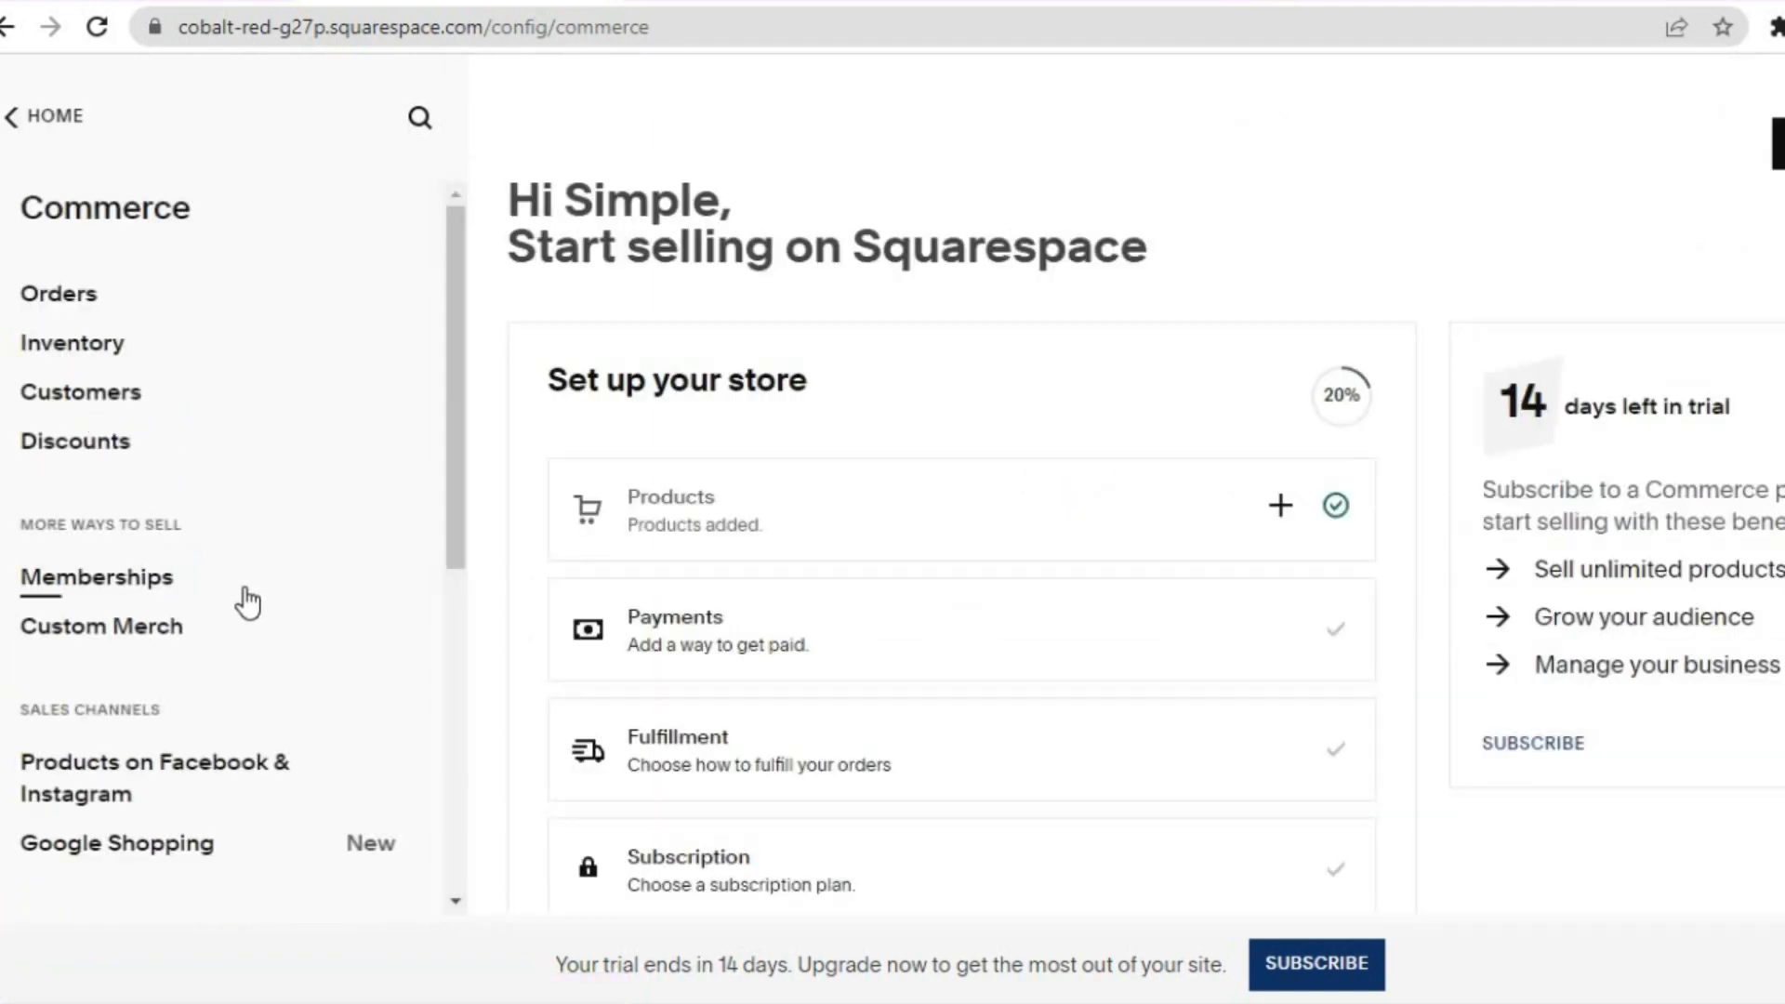
pyautogui.click(116, 635)
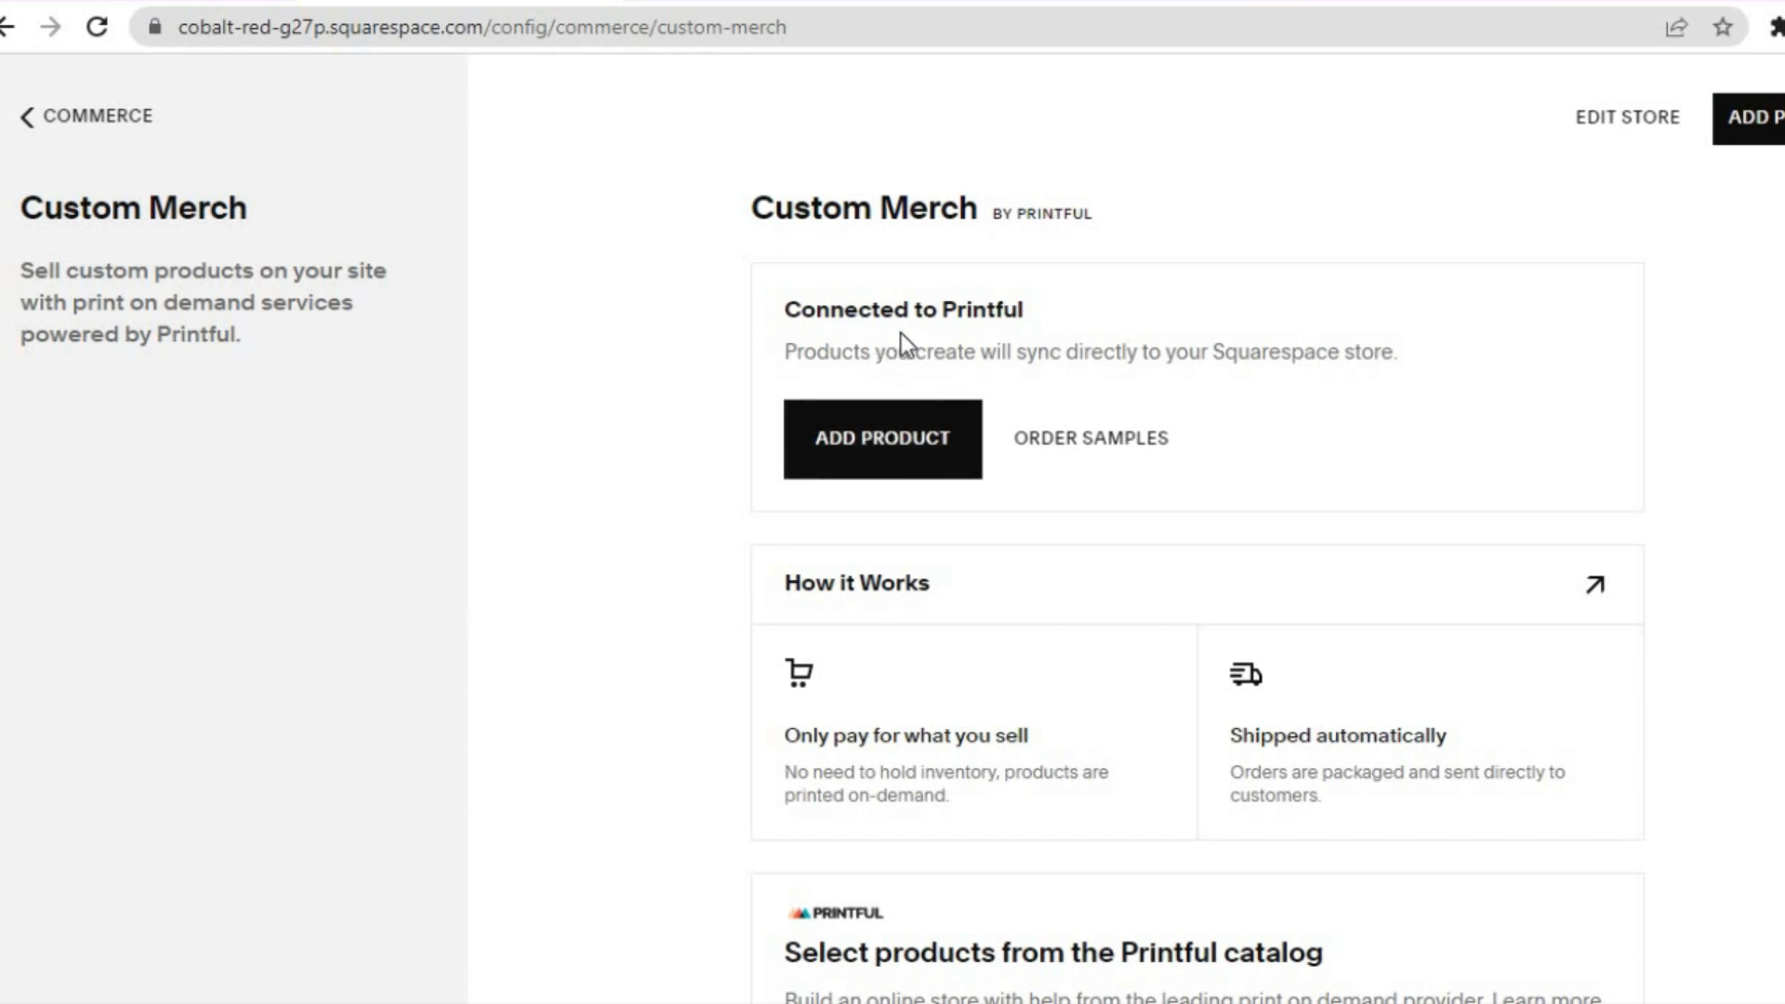
# Start adding a custom merch product and choose the Camouflage Trucker Hat from Printful's new products.
pyautogui.click(900, 456)
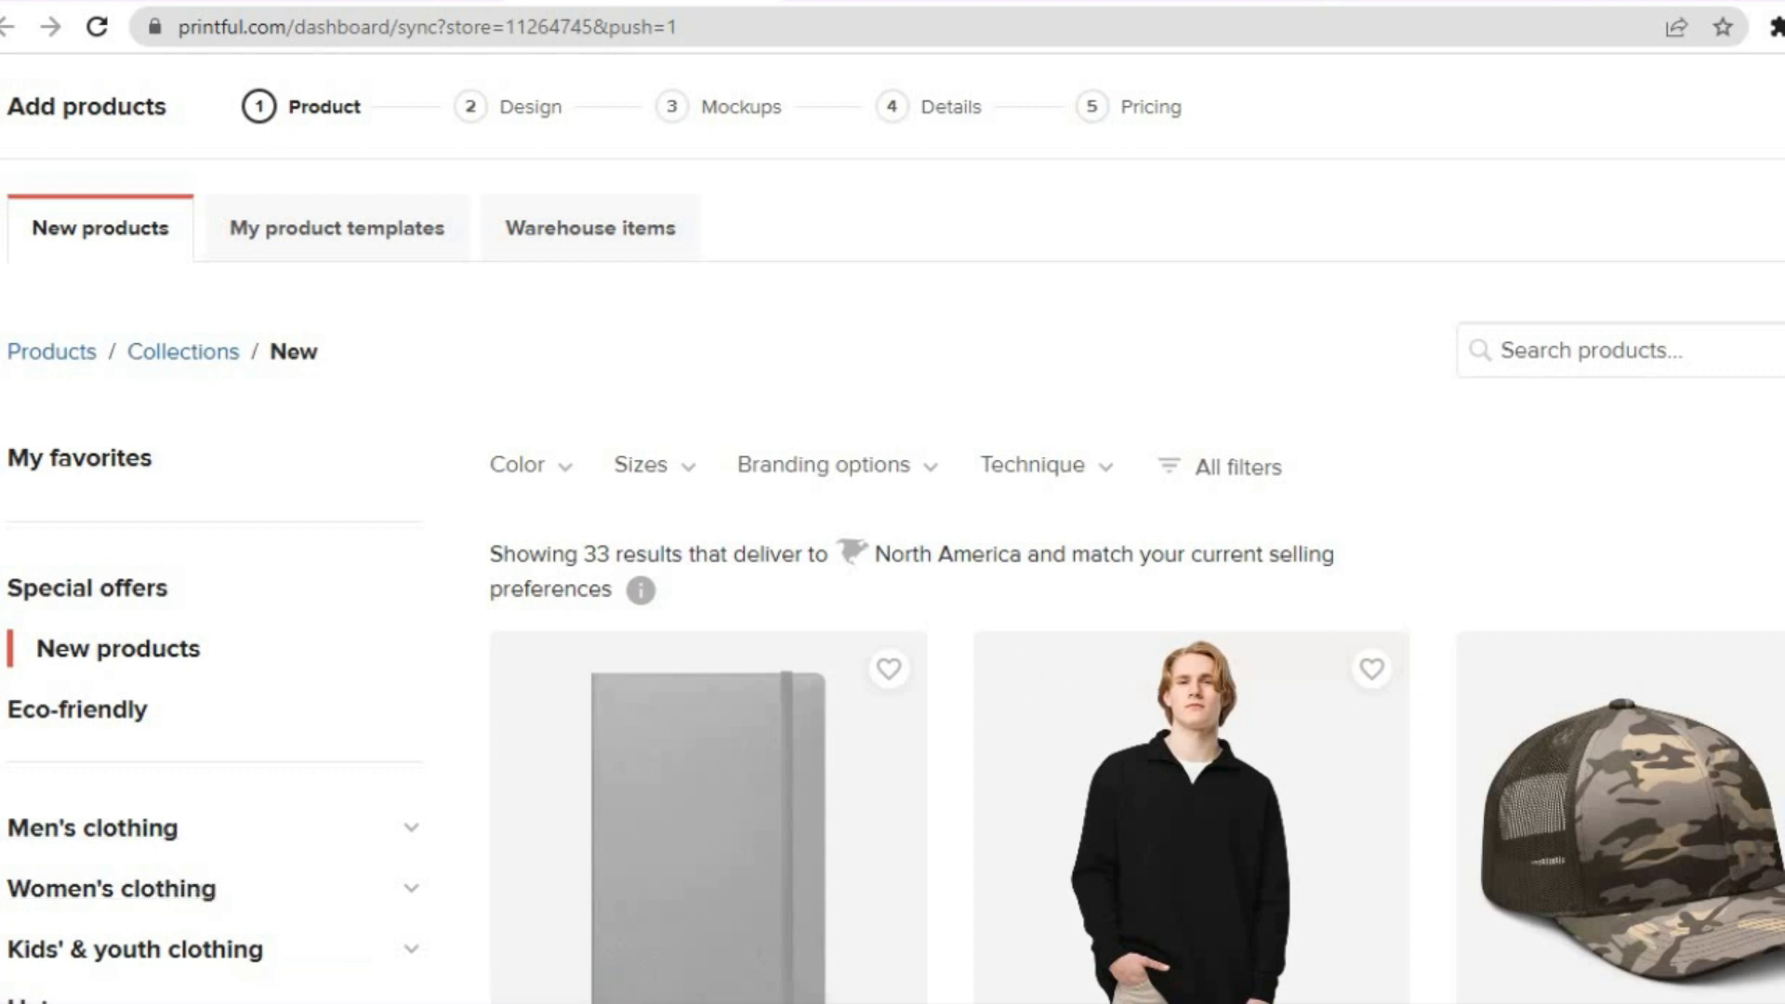
pyautogui.scroll(-3, 1685, 416)
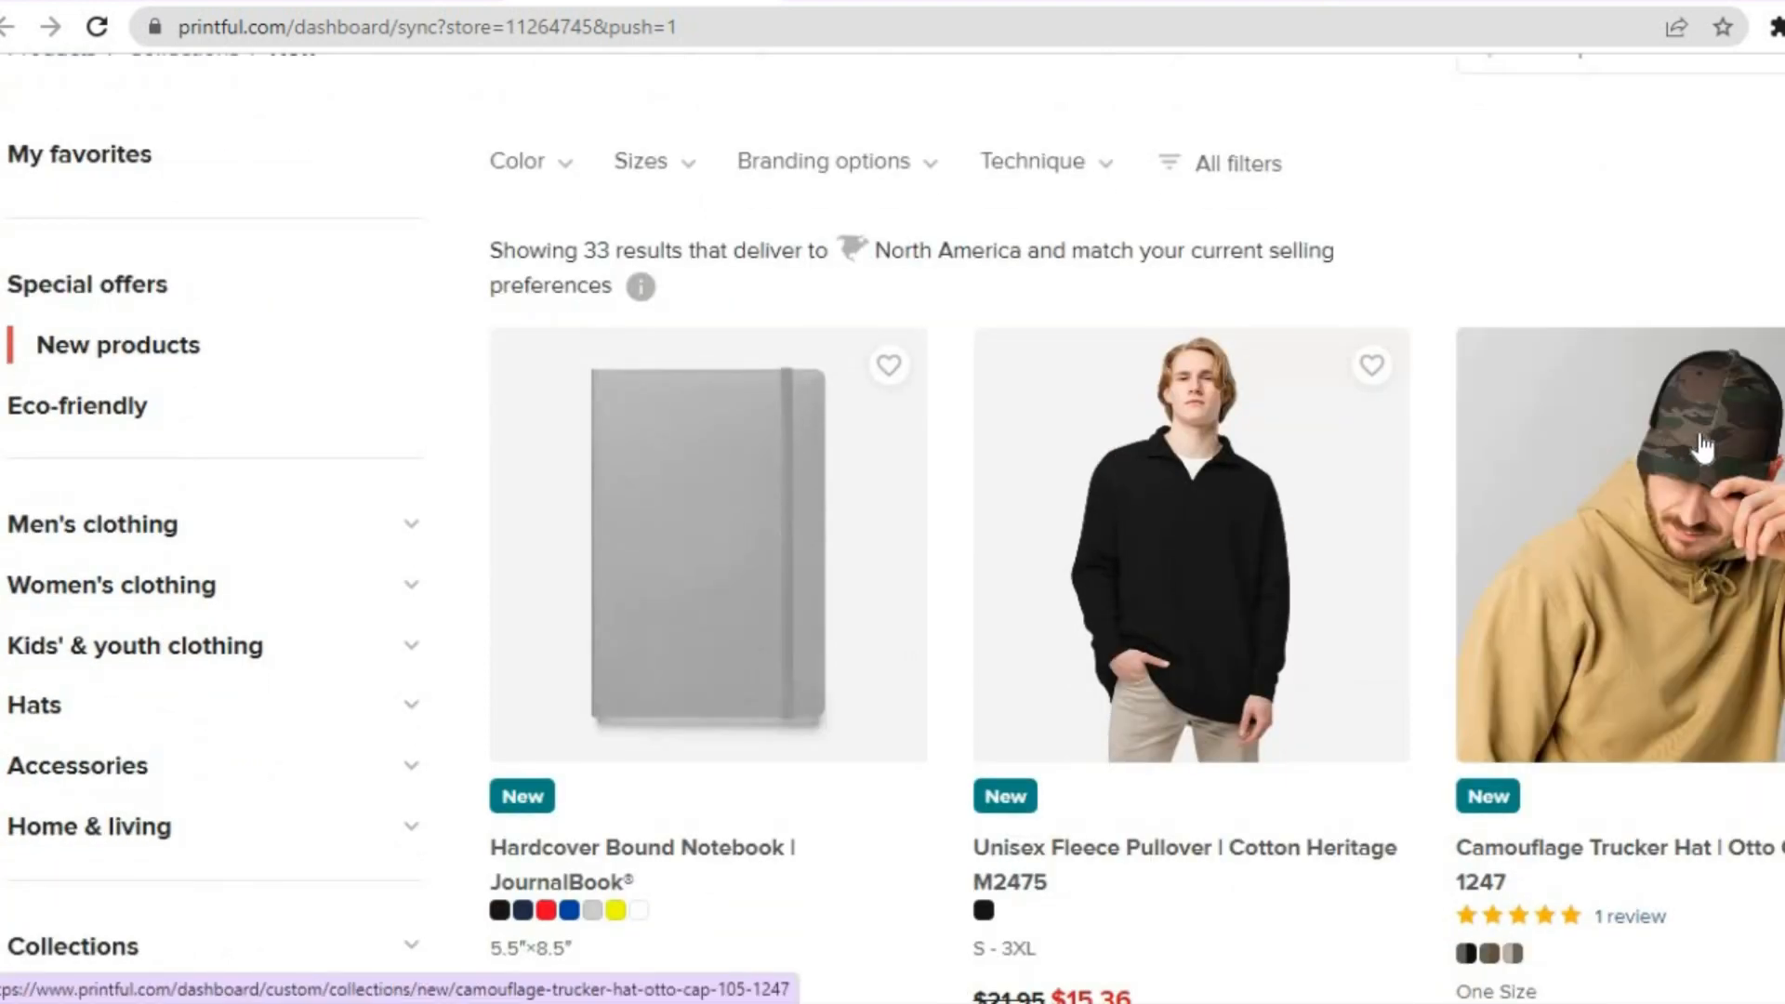
pyautogui.click(1701, 446)
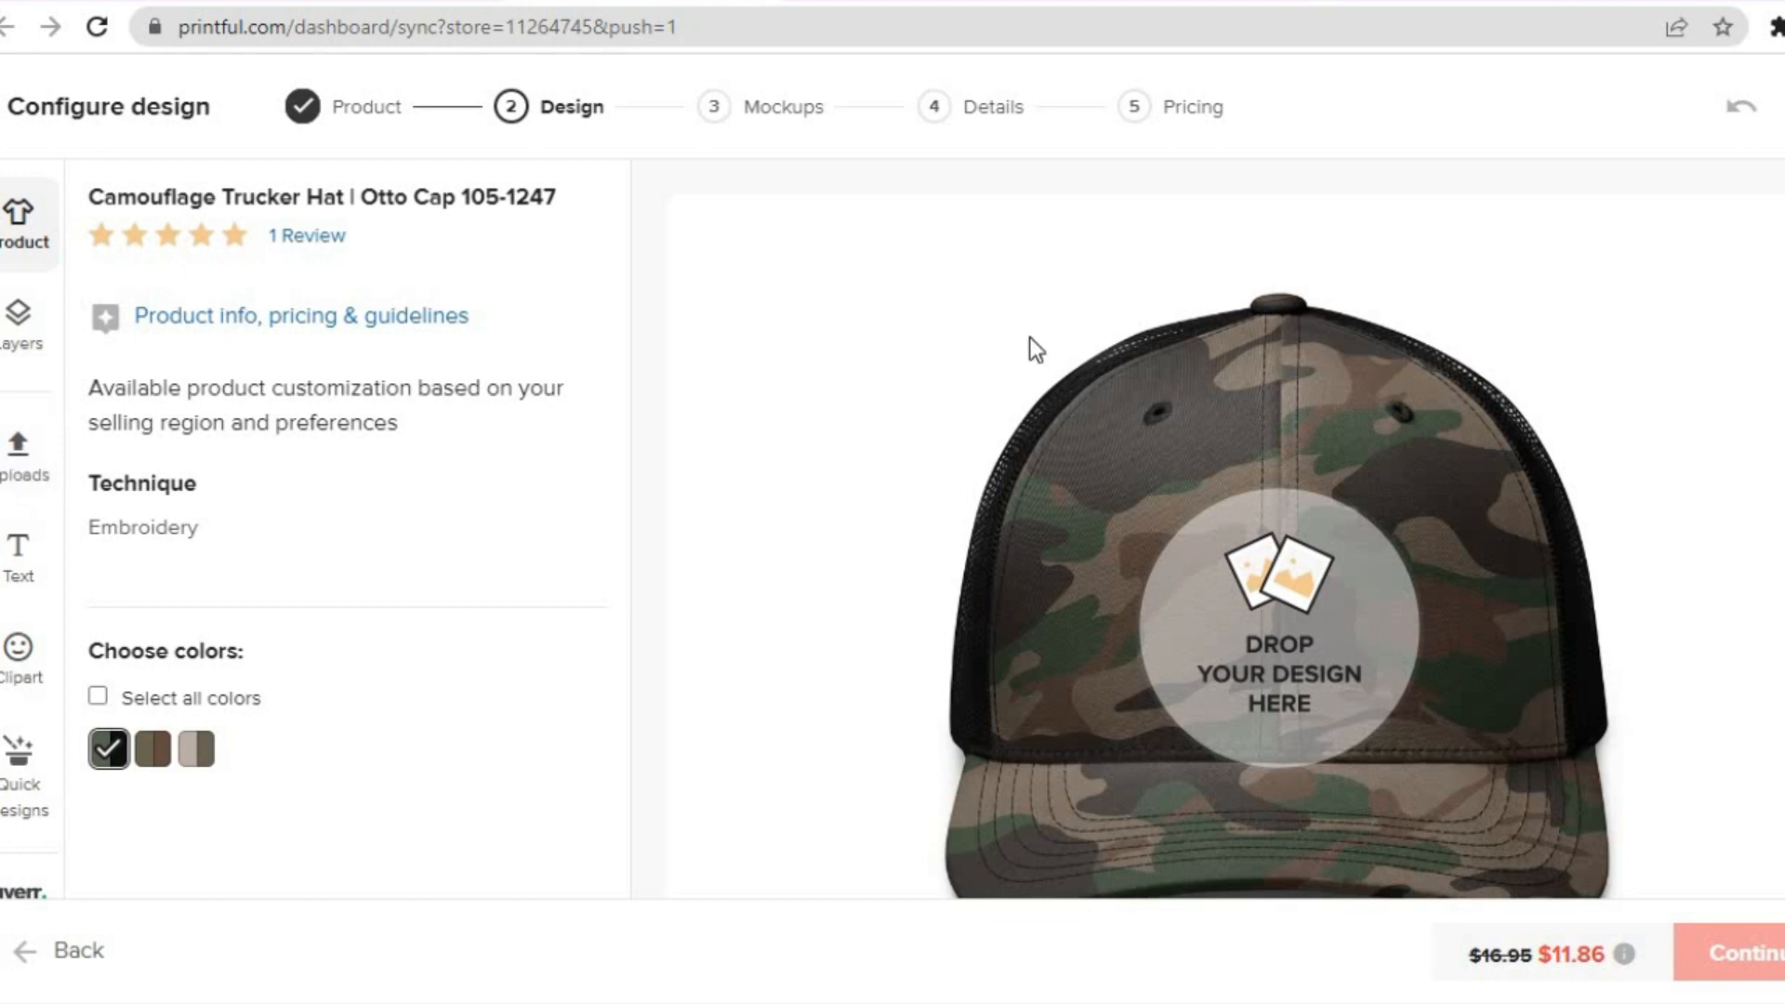
# Look at the Canva home page and return to the hat design in Printful.
pyautogui.click(1404, 5)
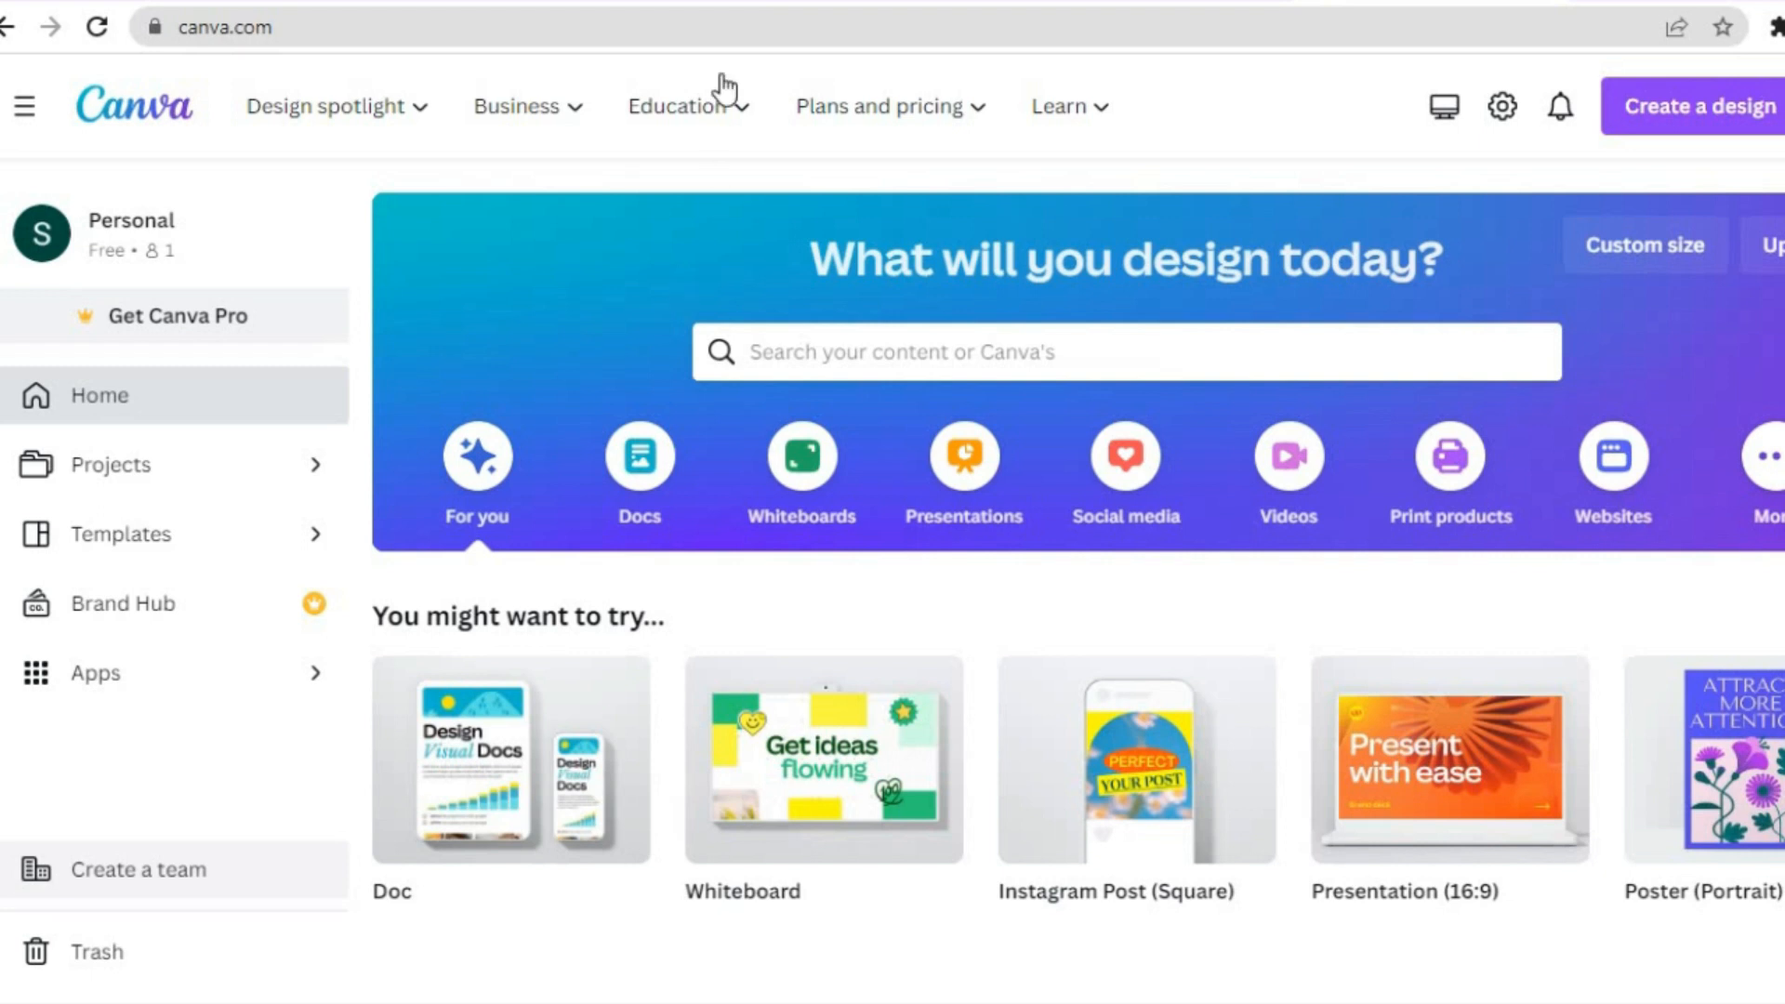
pyautogui.click(642, 3)
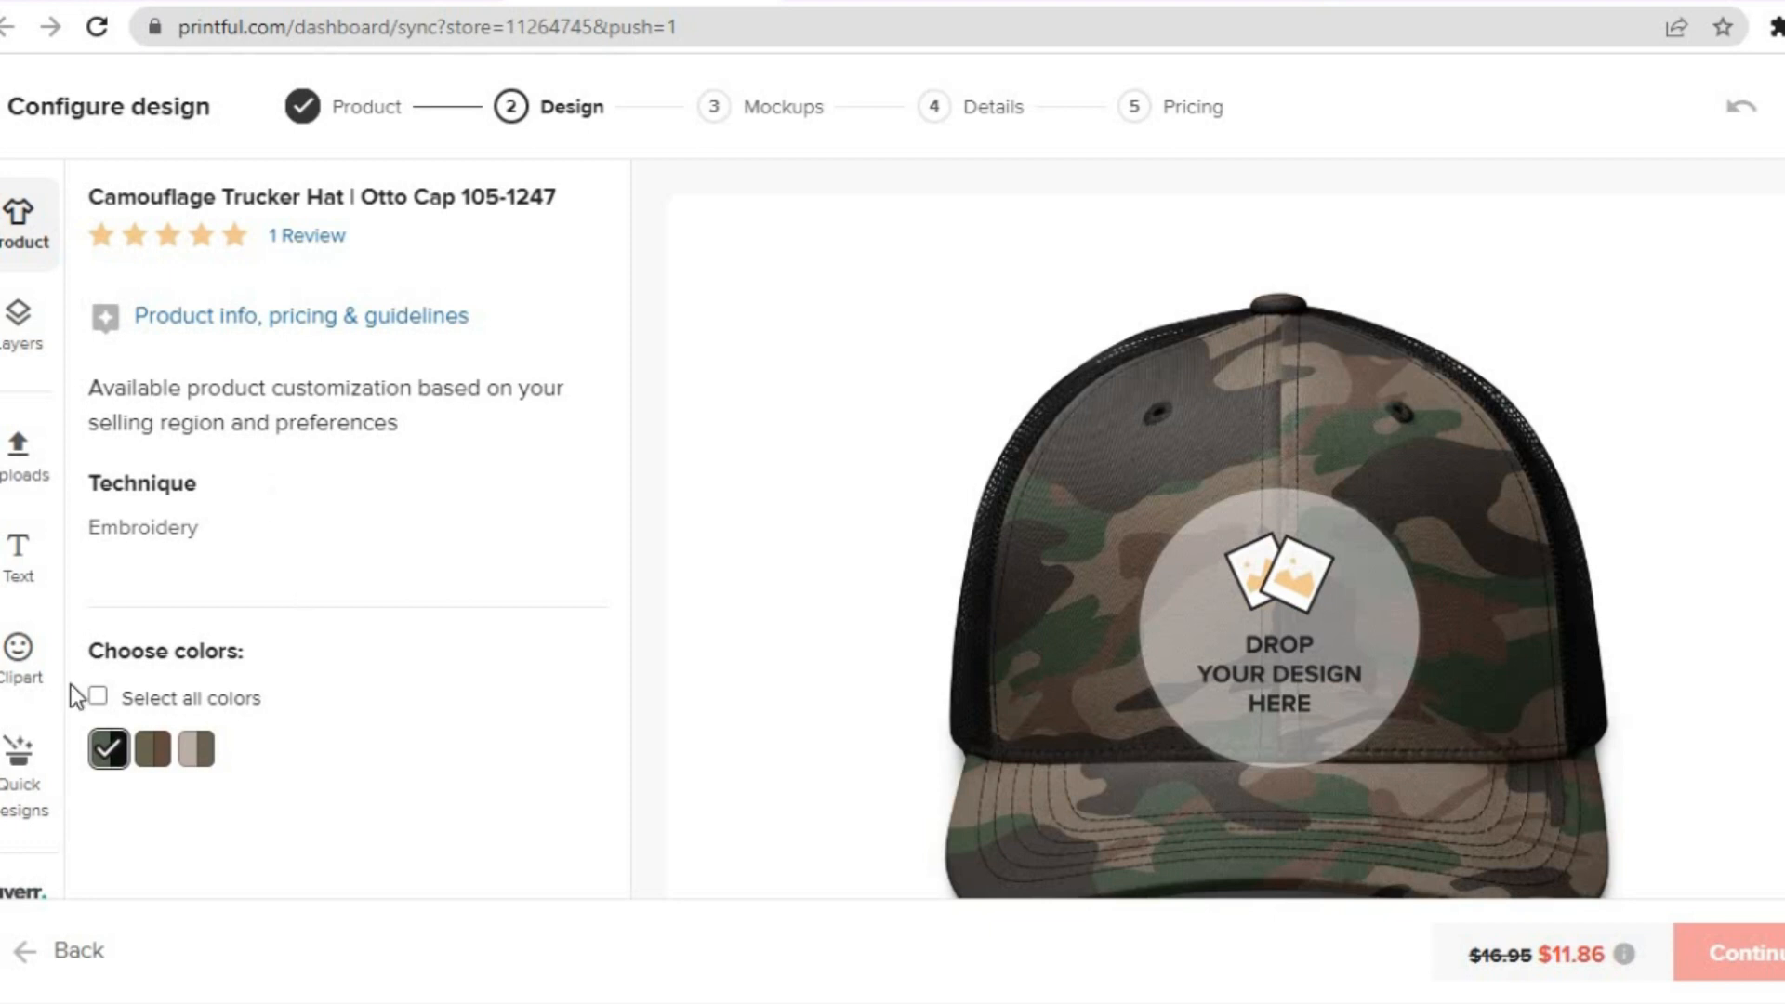
# Add the recently used bear head clipart to the front of the hat and set its thread color to yellow.
pyautogui.click(18, 651)
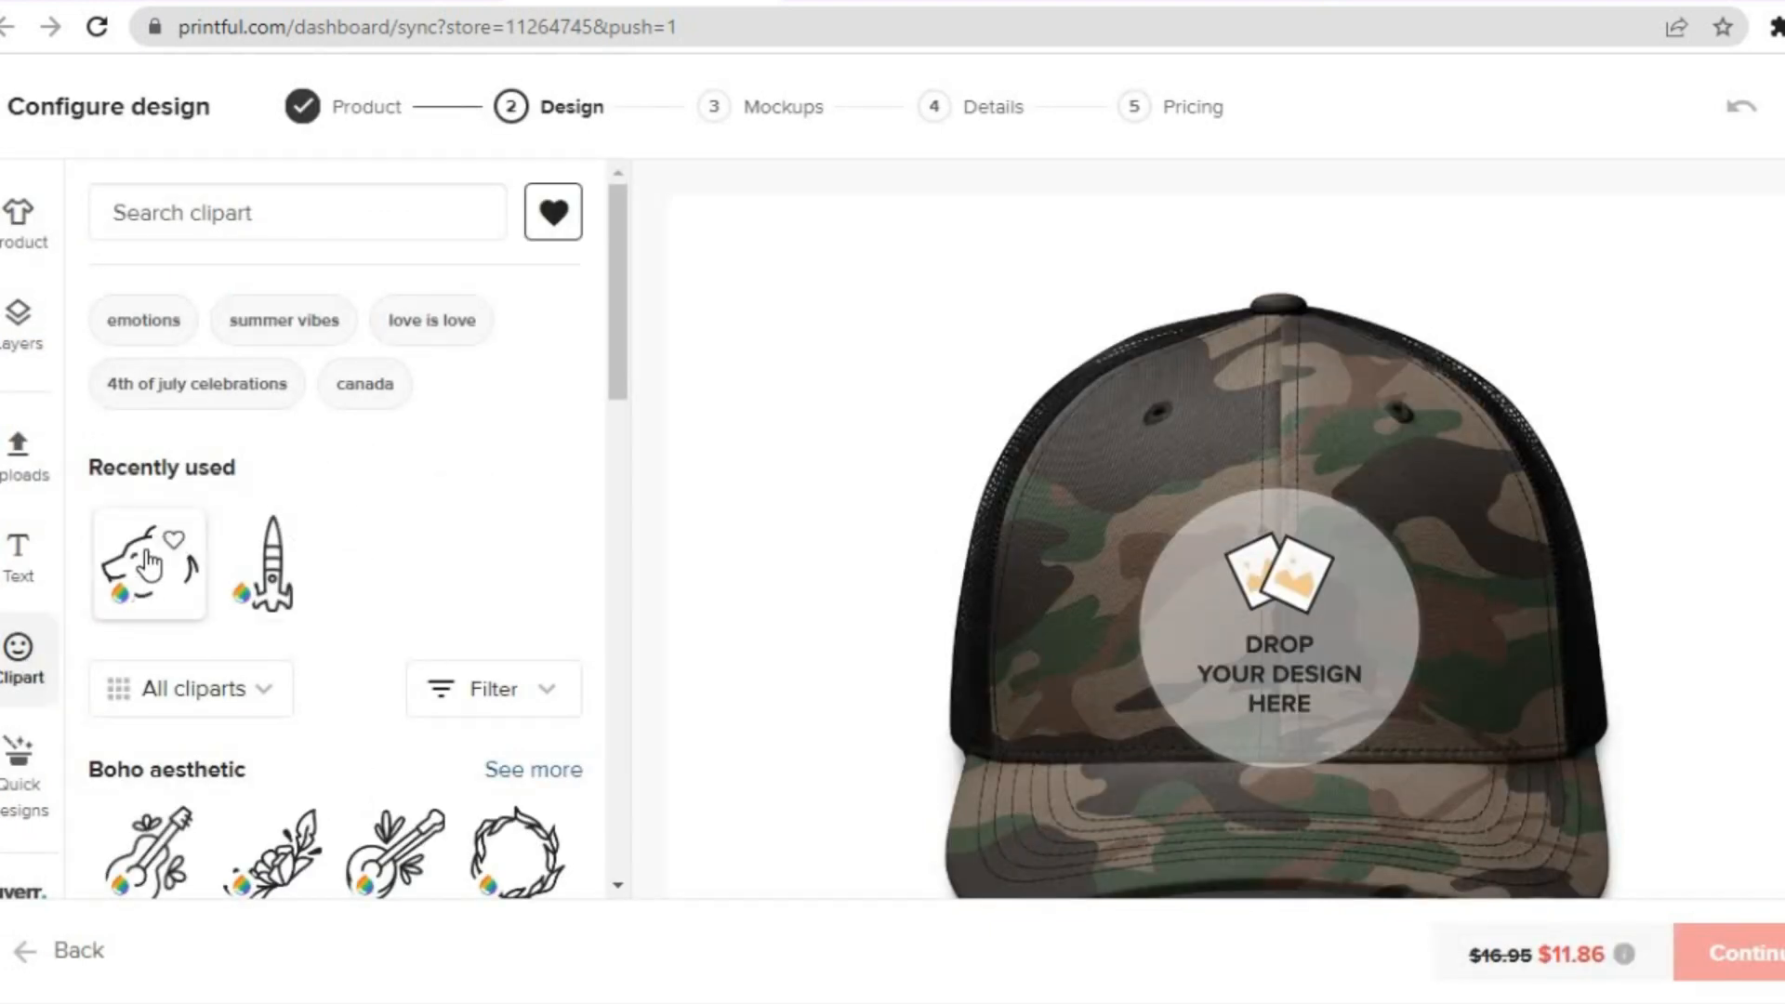
pyautogui.click(147, 555)
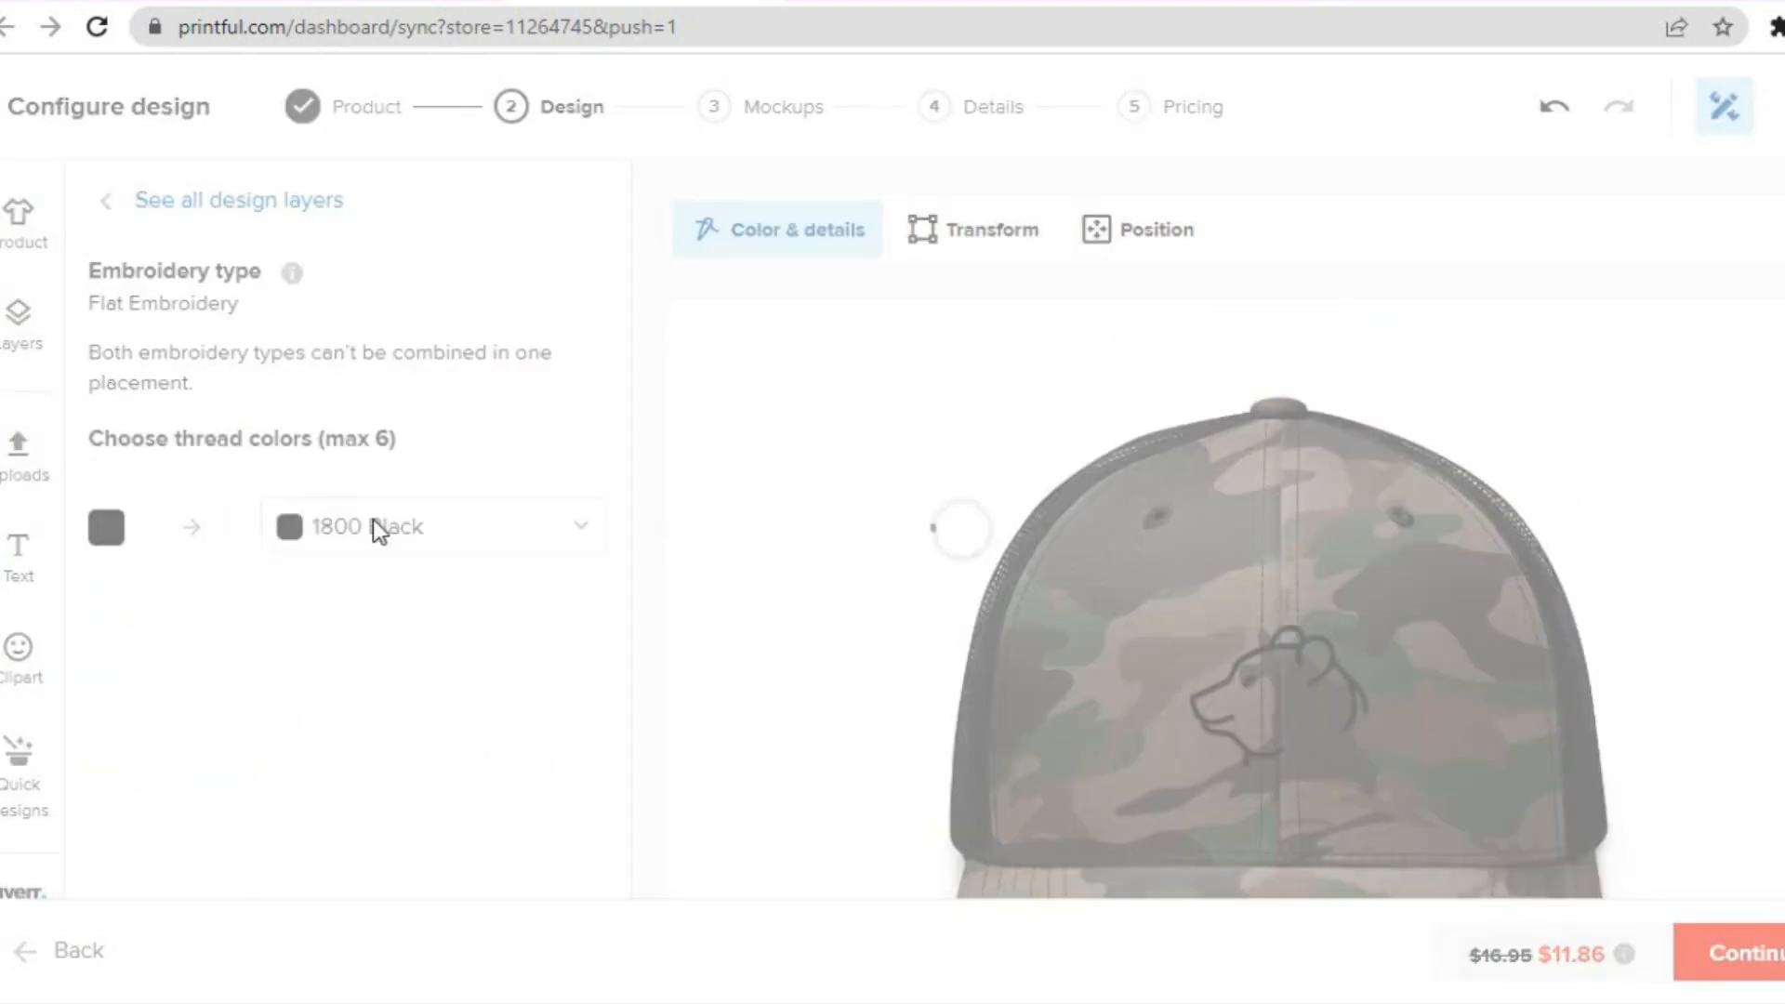
pyautogui.click(403, 540)
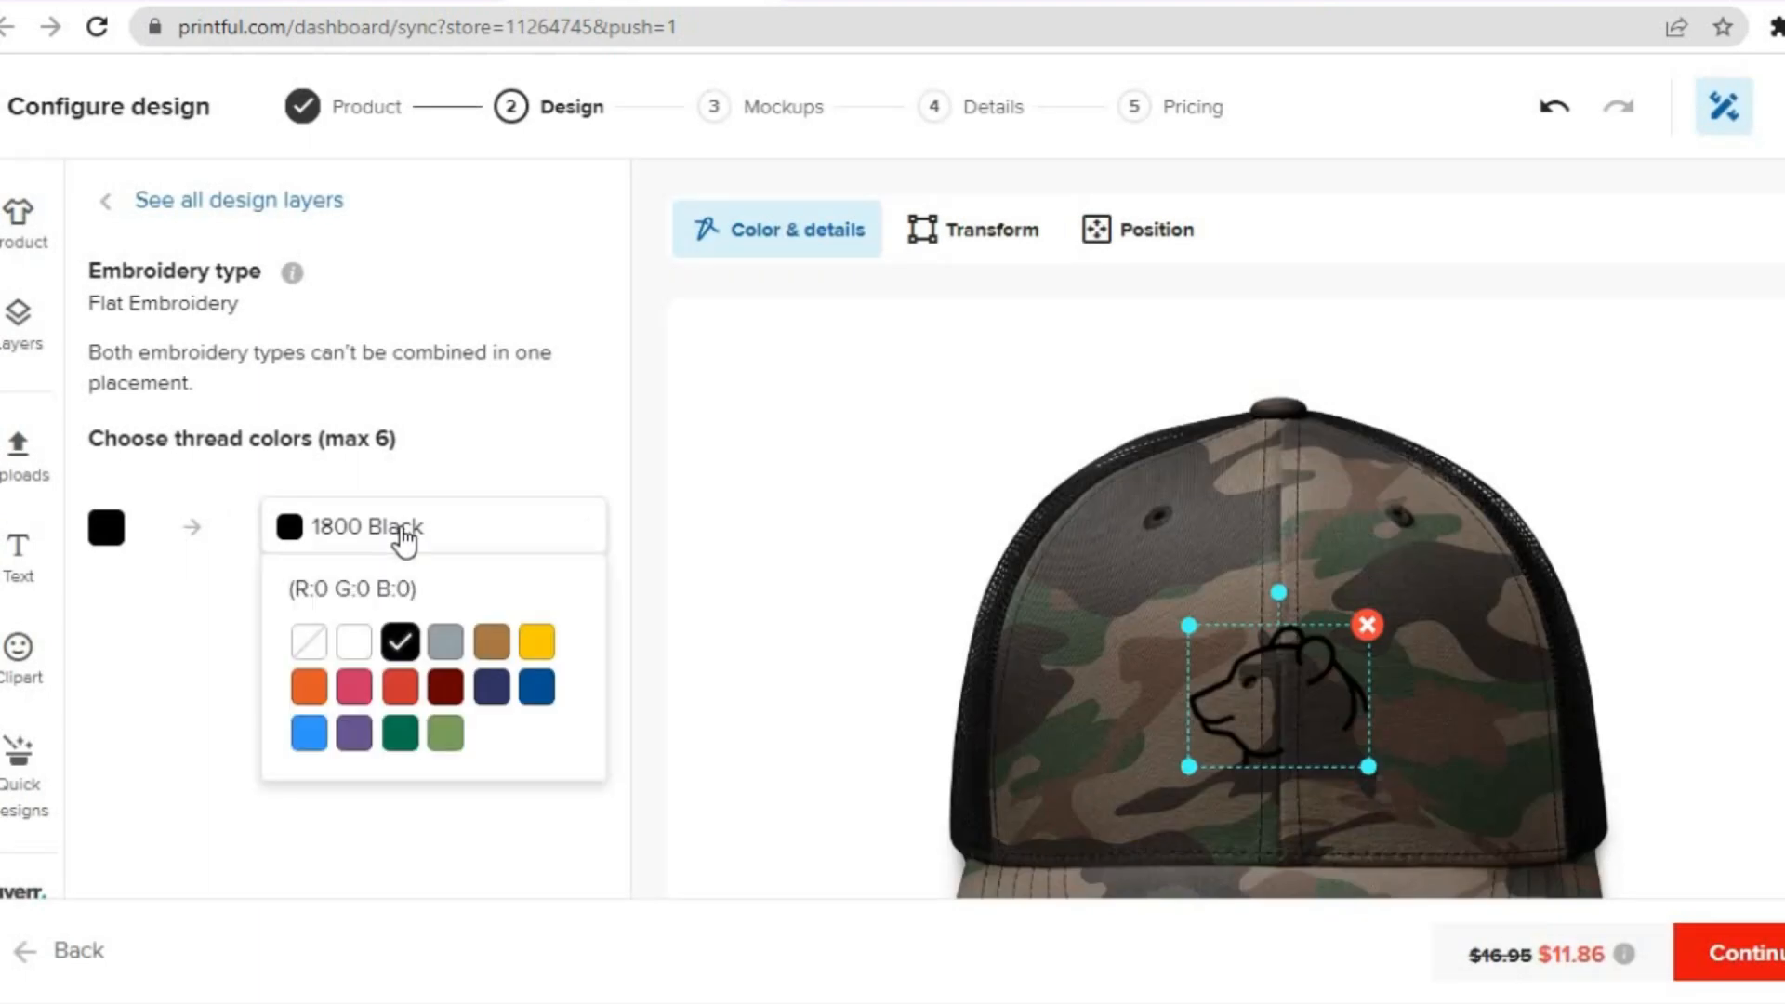
pyautogui.click(541, 646)
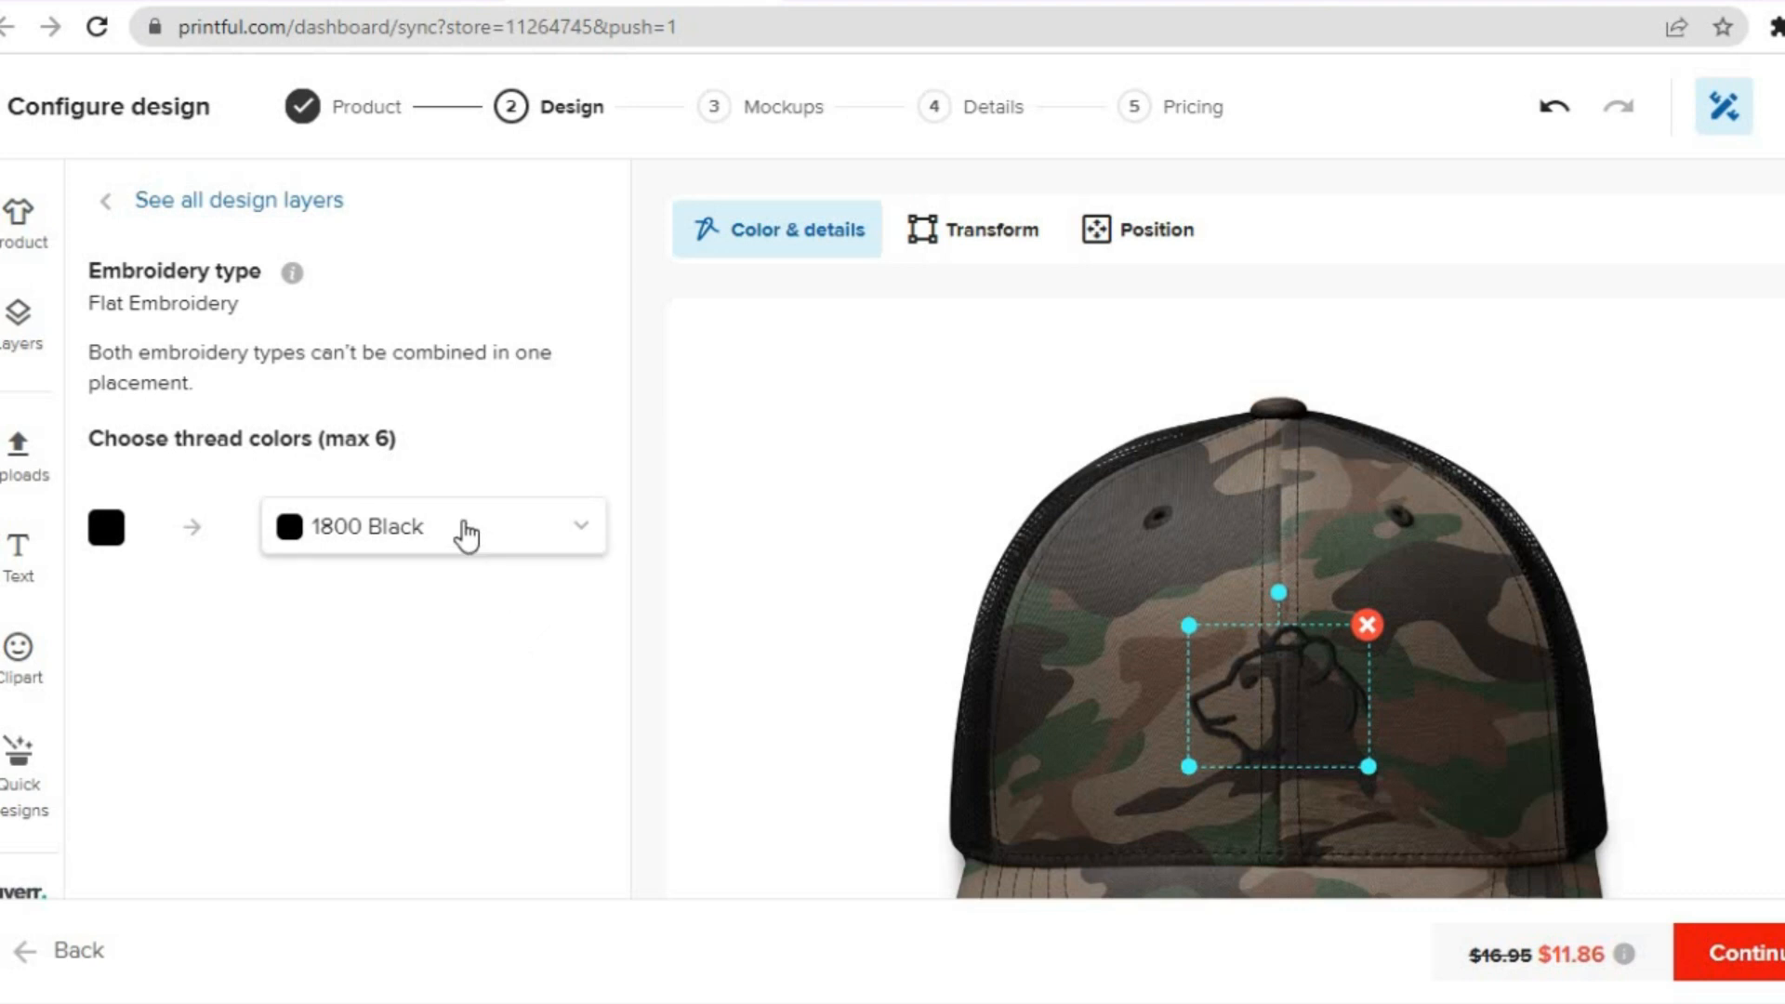
pyautogui.click(465, 532)
pyautogui.click(549, 662)
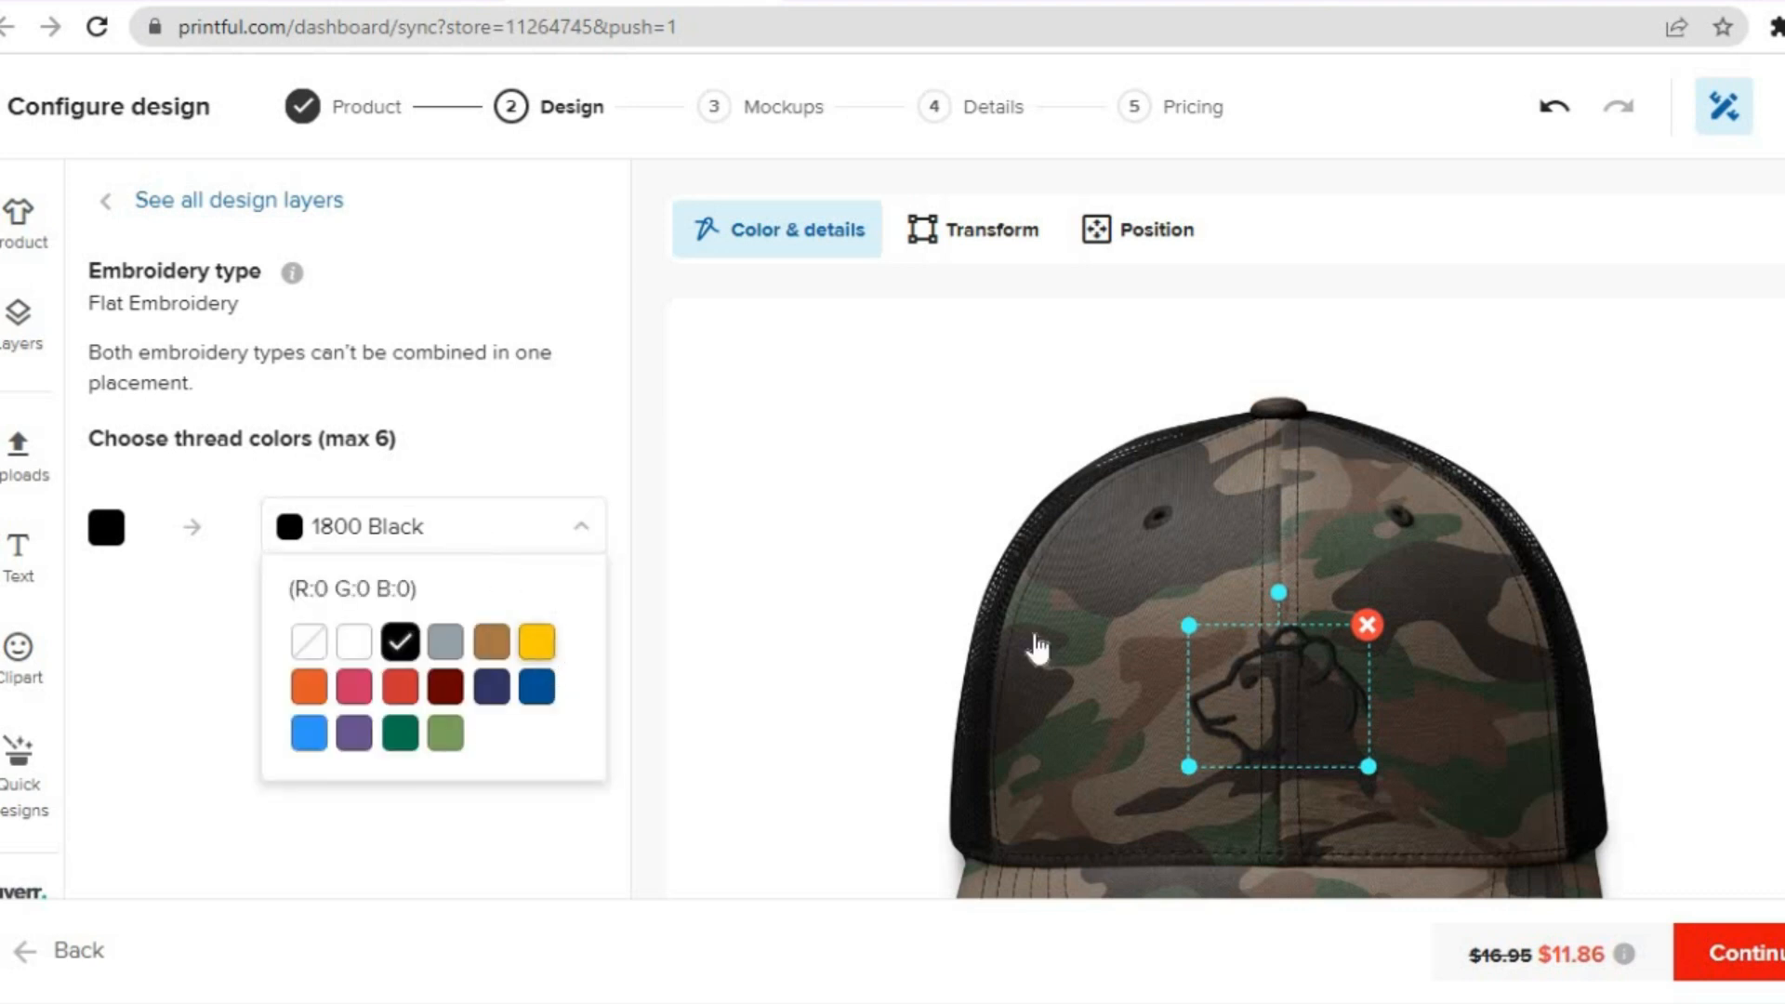
# Choose basic mockups for the hat and accept the default mockup and product details to reach pricing.
pyautogui.click(1756, 964)
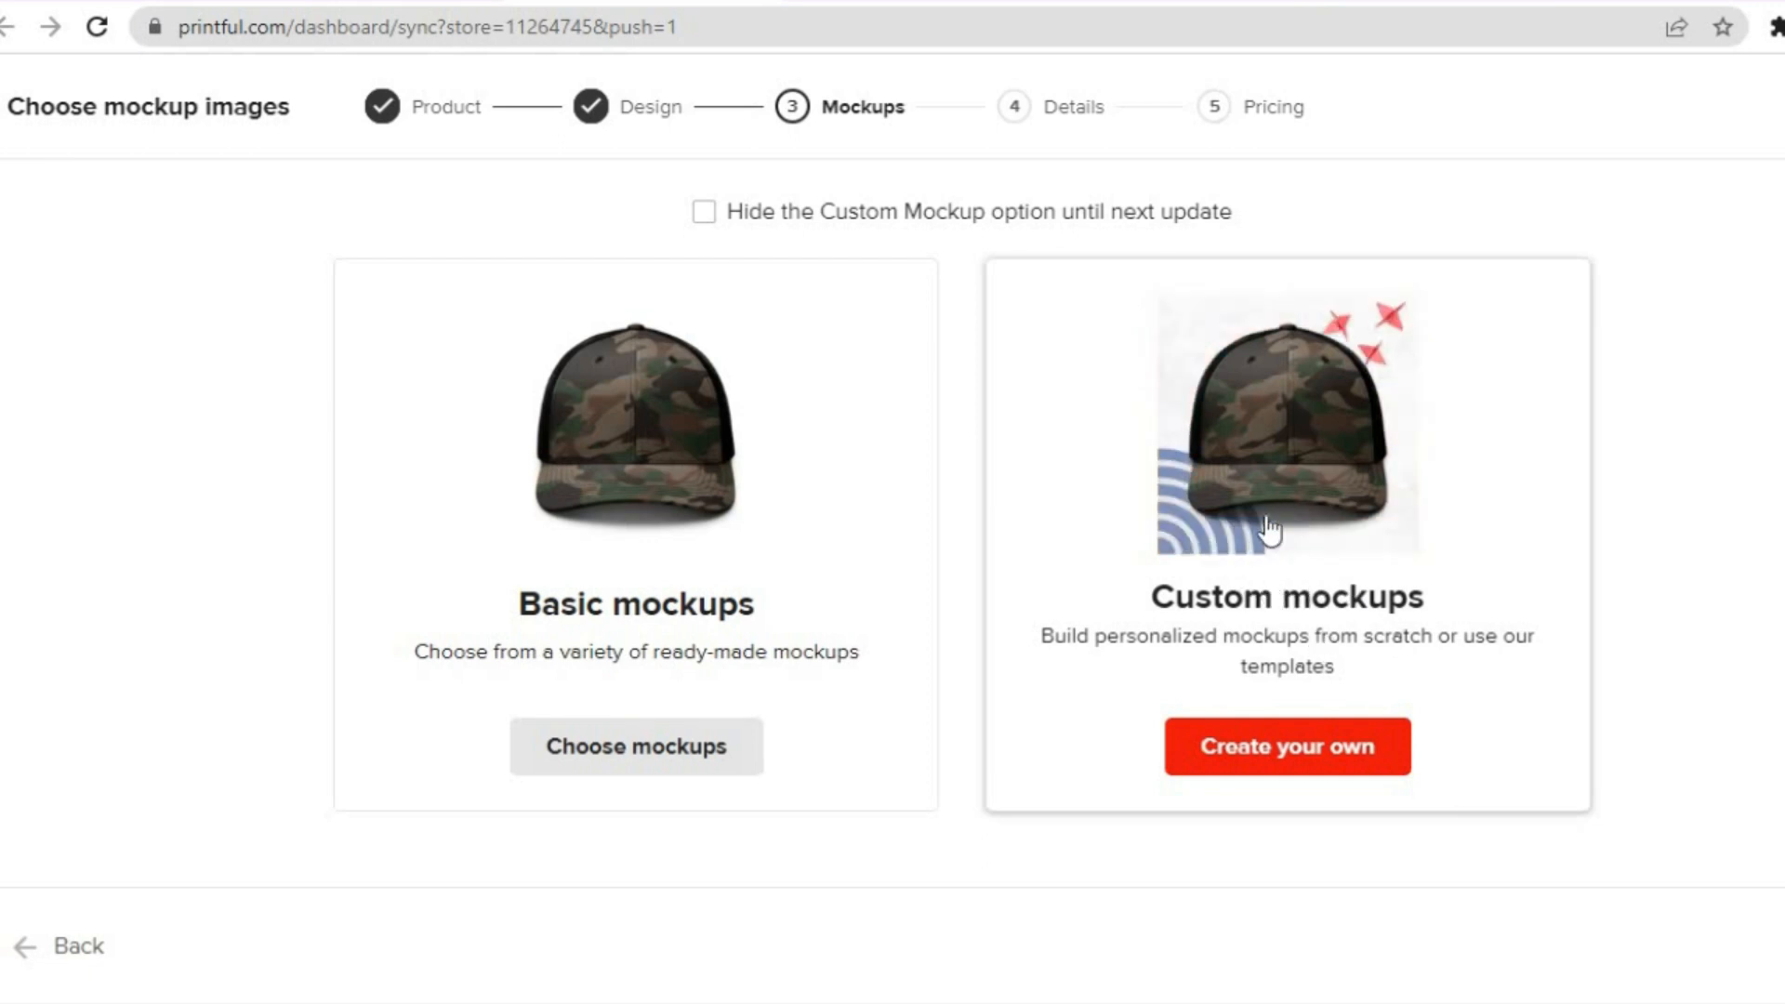
pyautogui.click(679, 569)
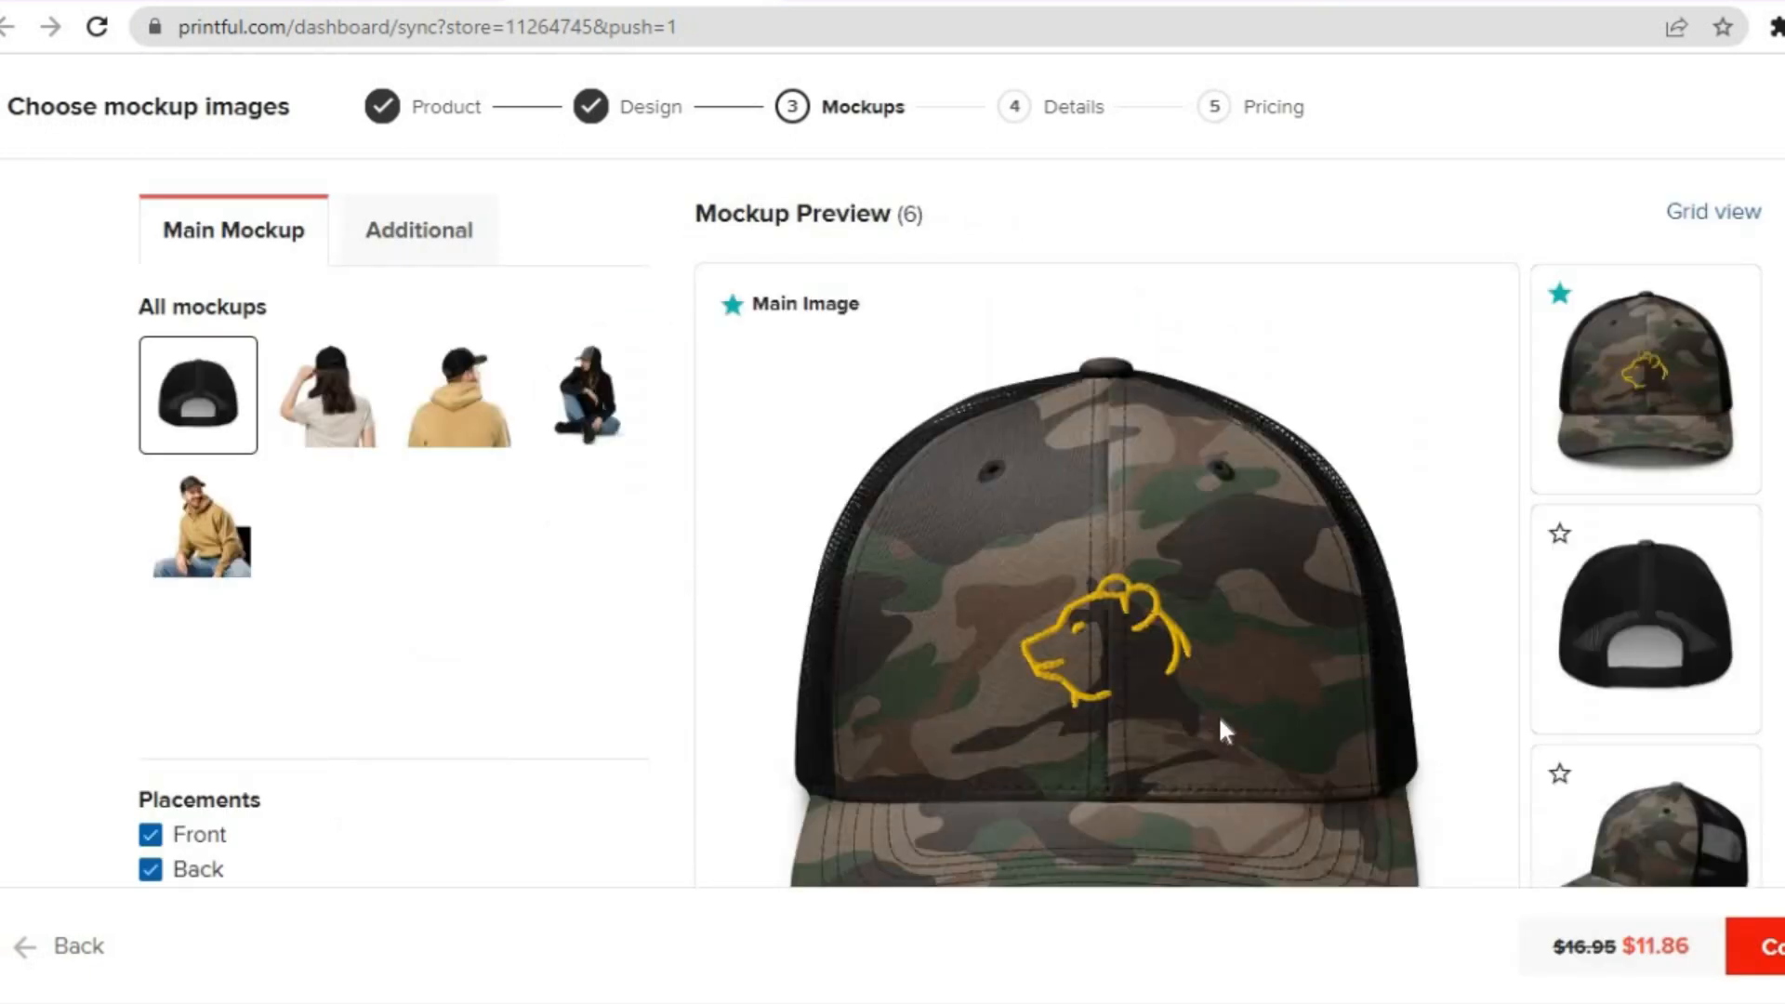
pyautogui.click(1776, 949)
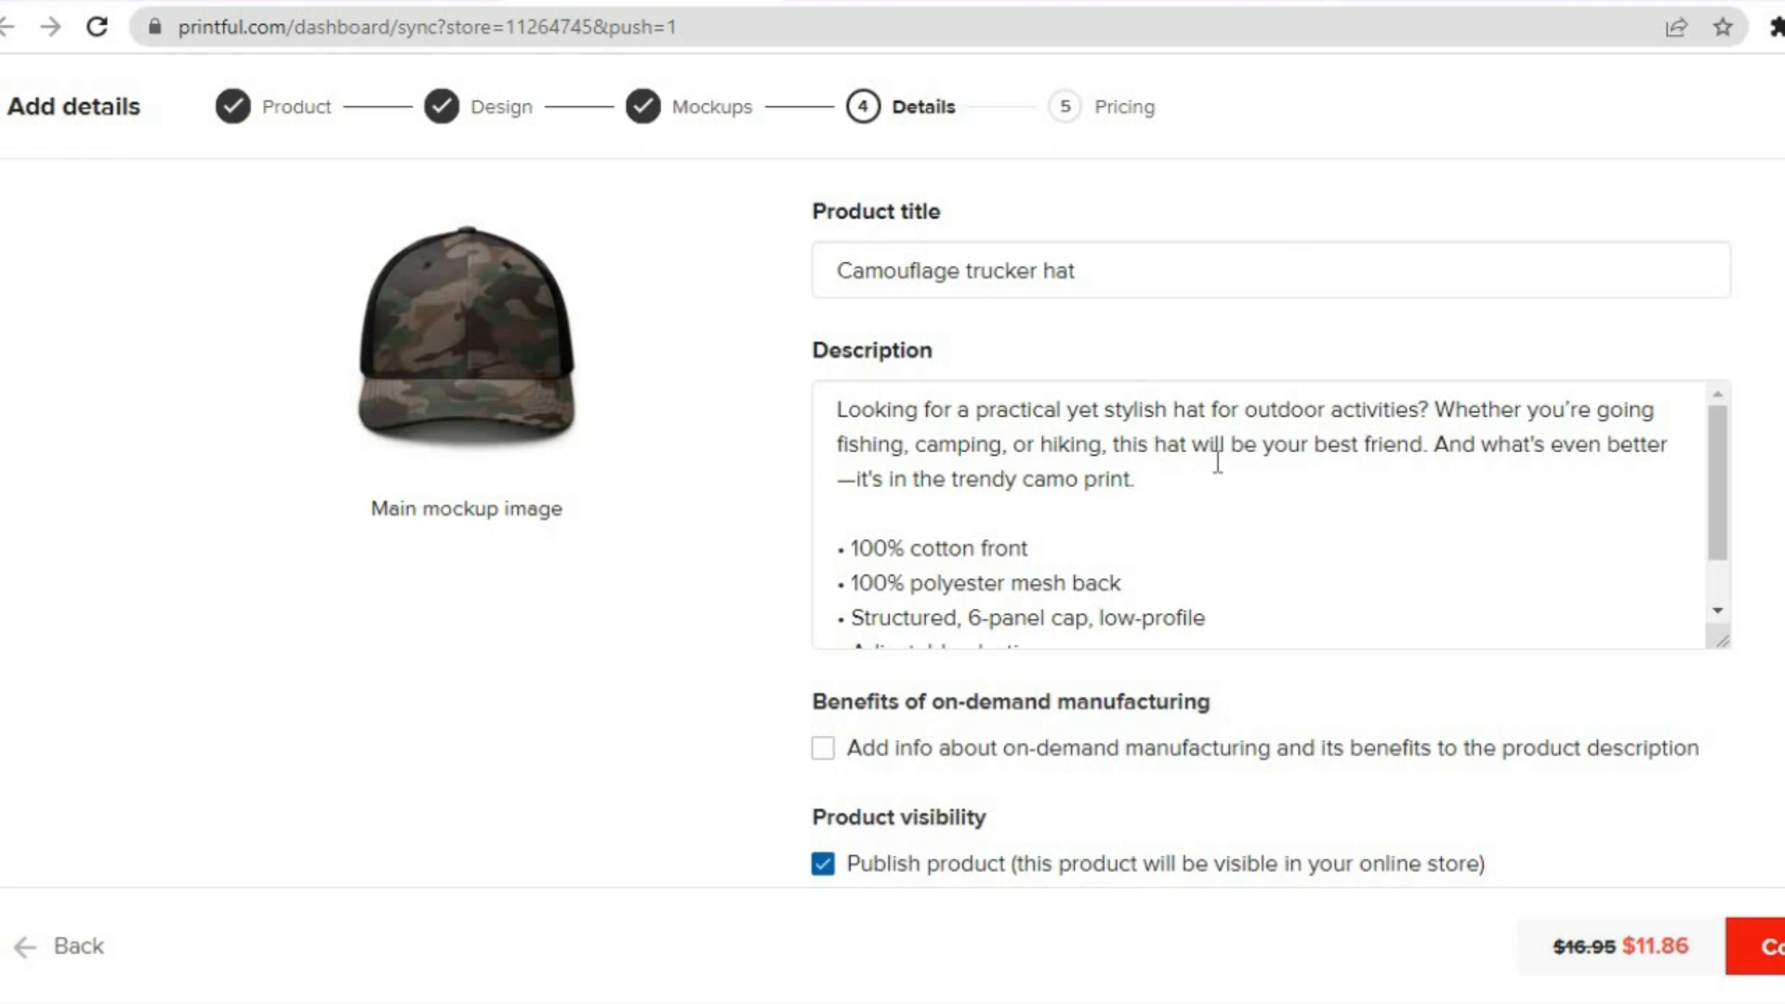
pyautogui.scroll(-2, 893, 465)
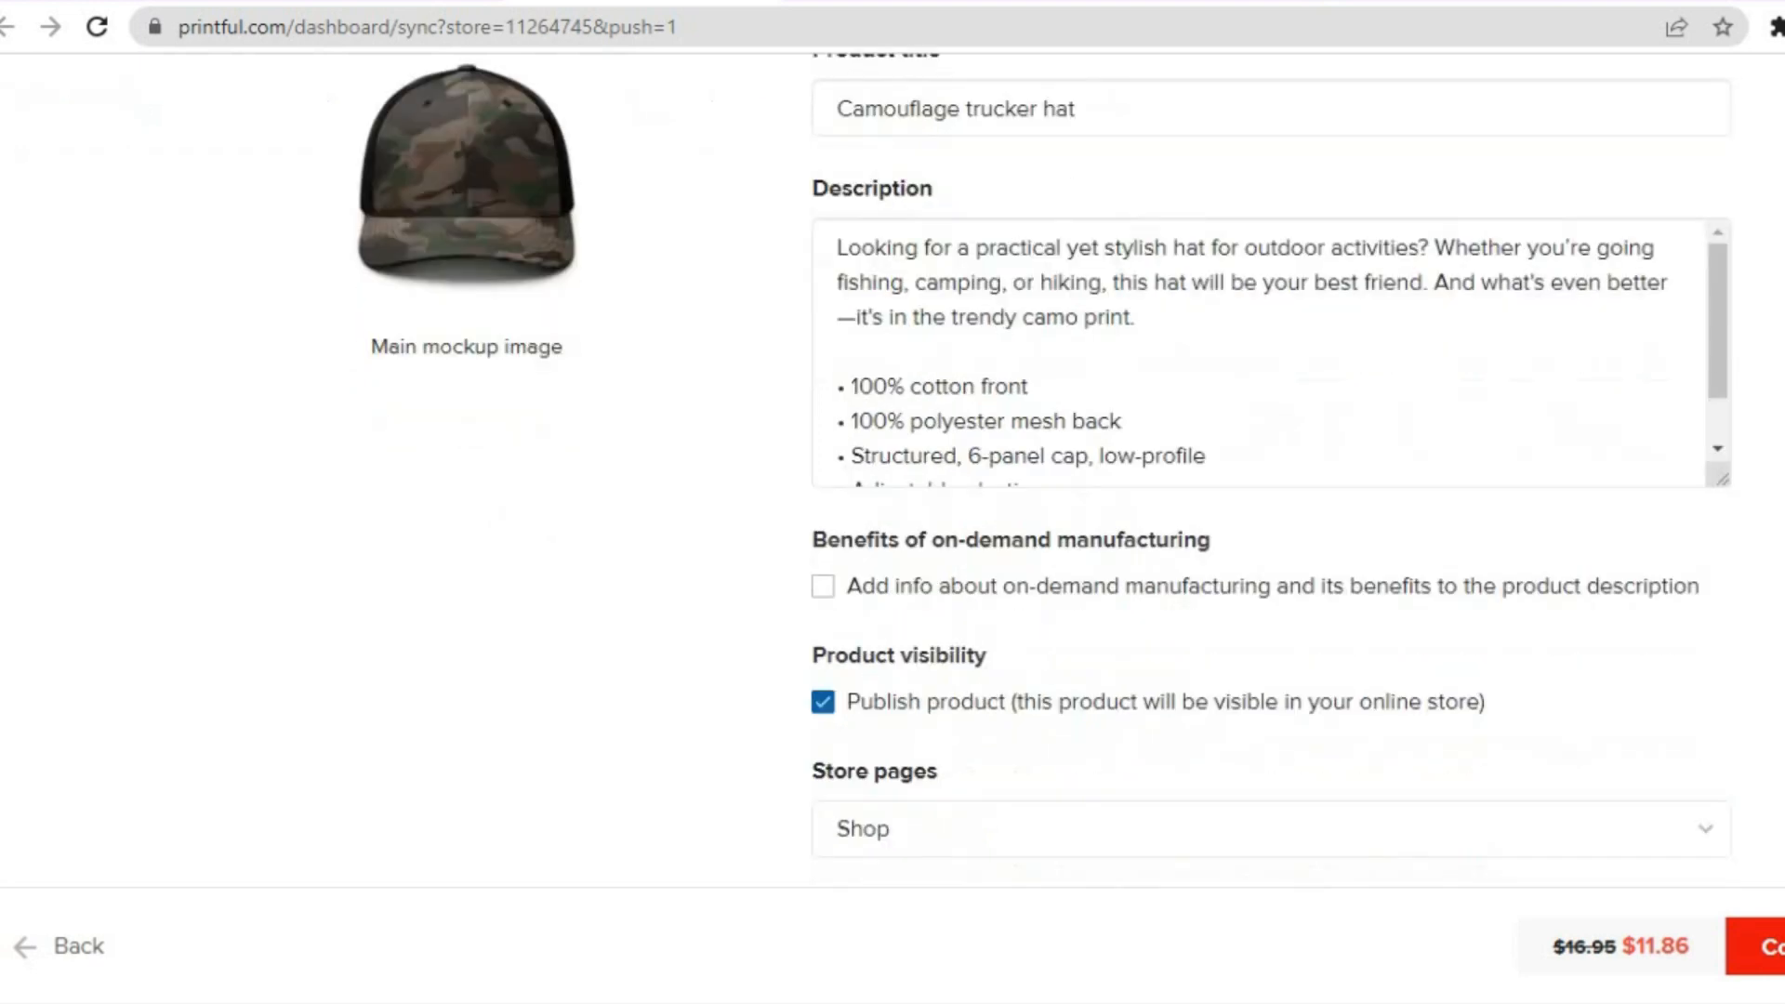
pyautogui.click(1776, 967)
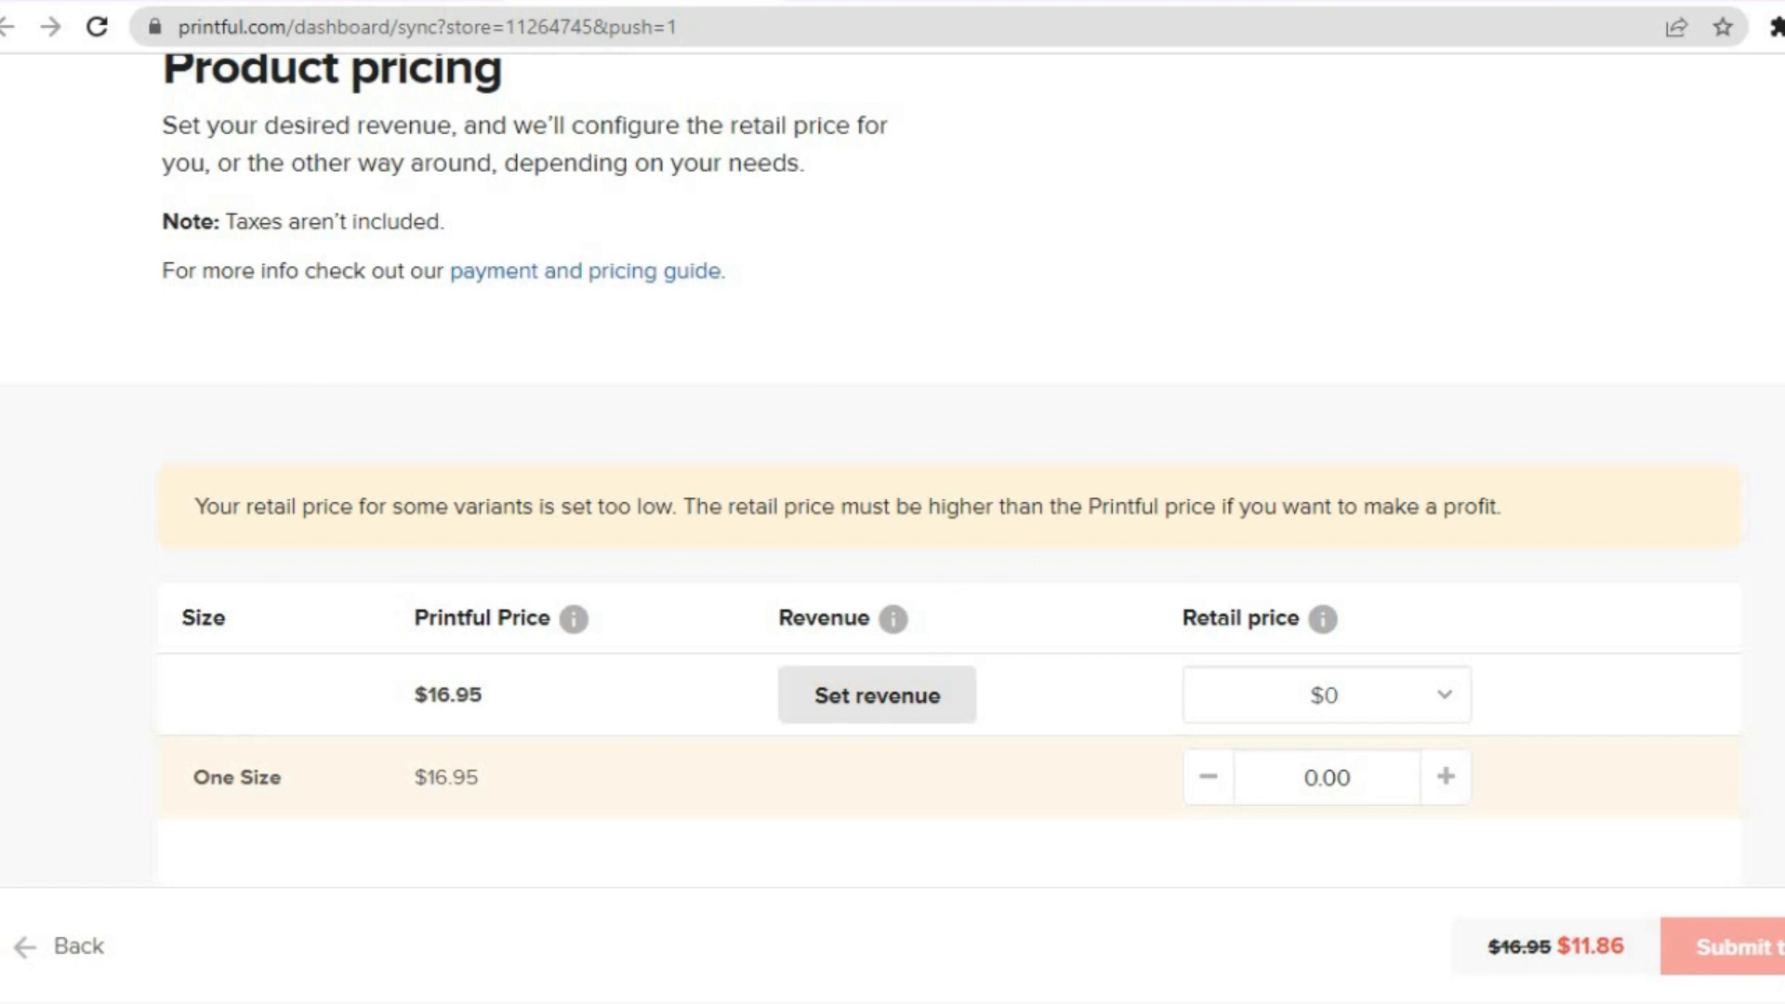
# Set the hat's revenue to increase by 50%.
pyautogui.scroll(-3, 893, 558)
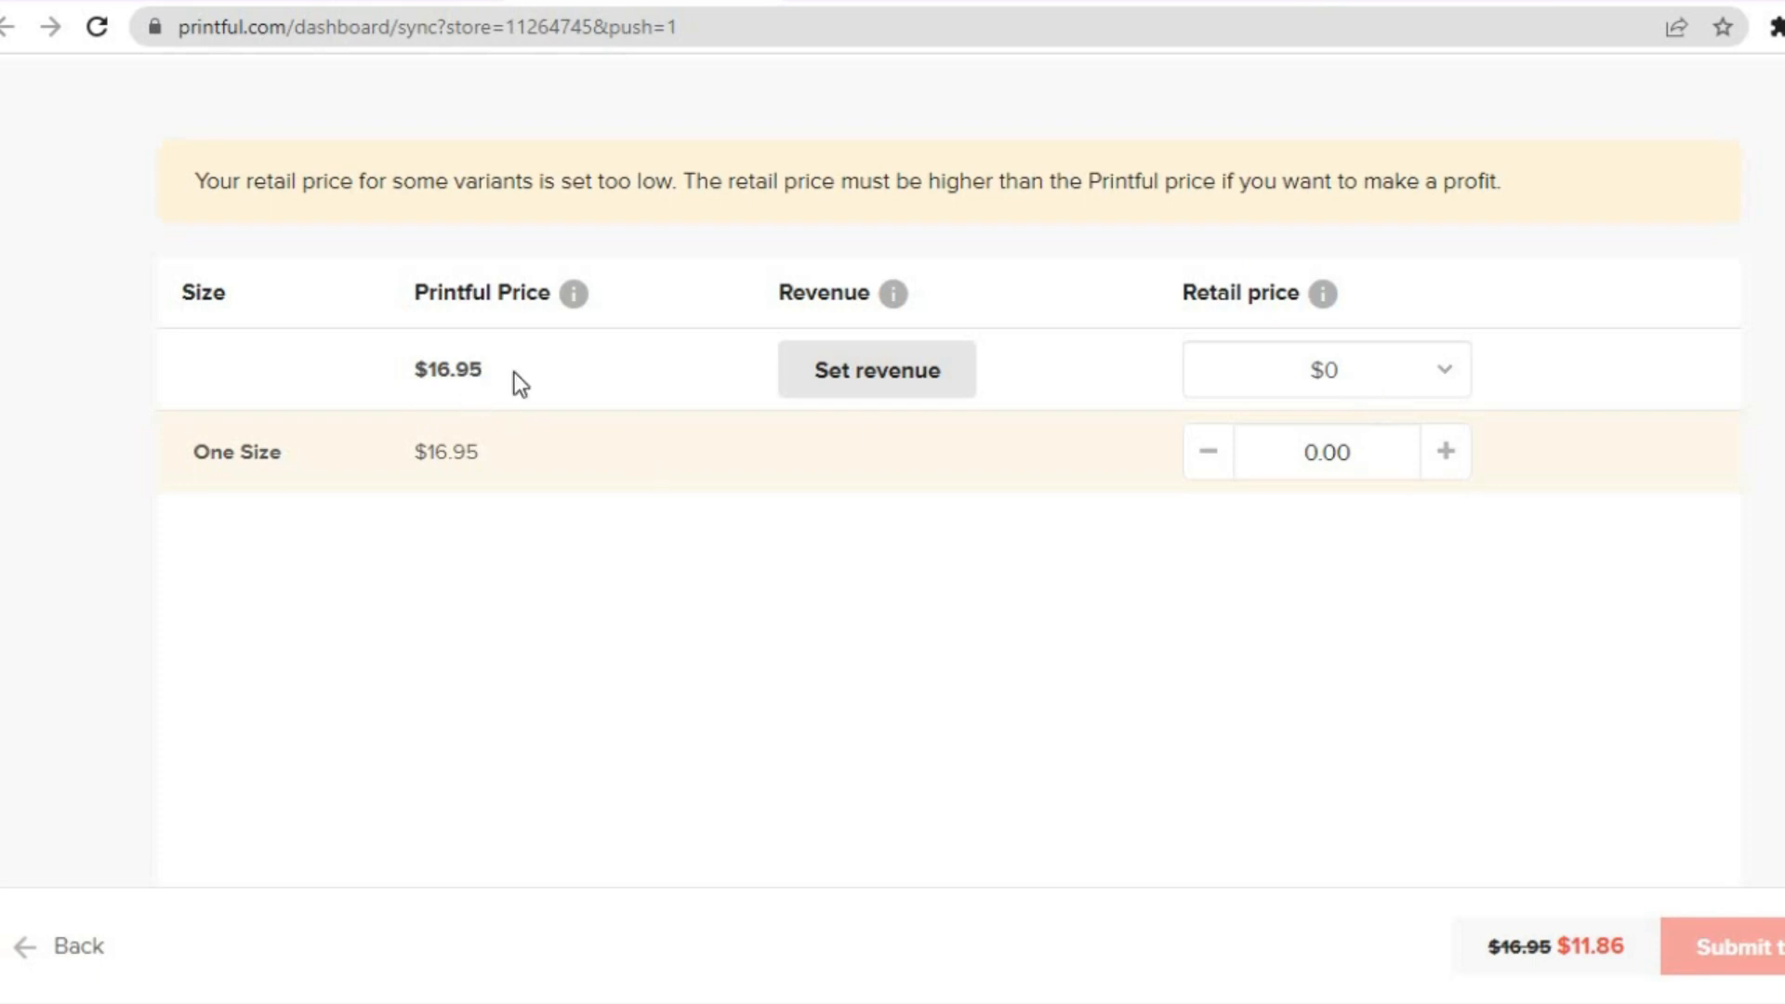
pyautogui.click(883, 377)
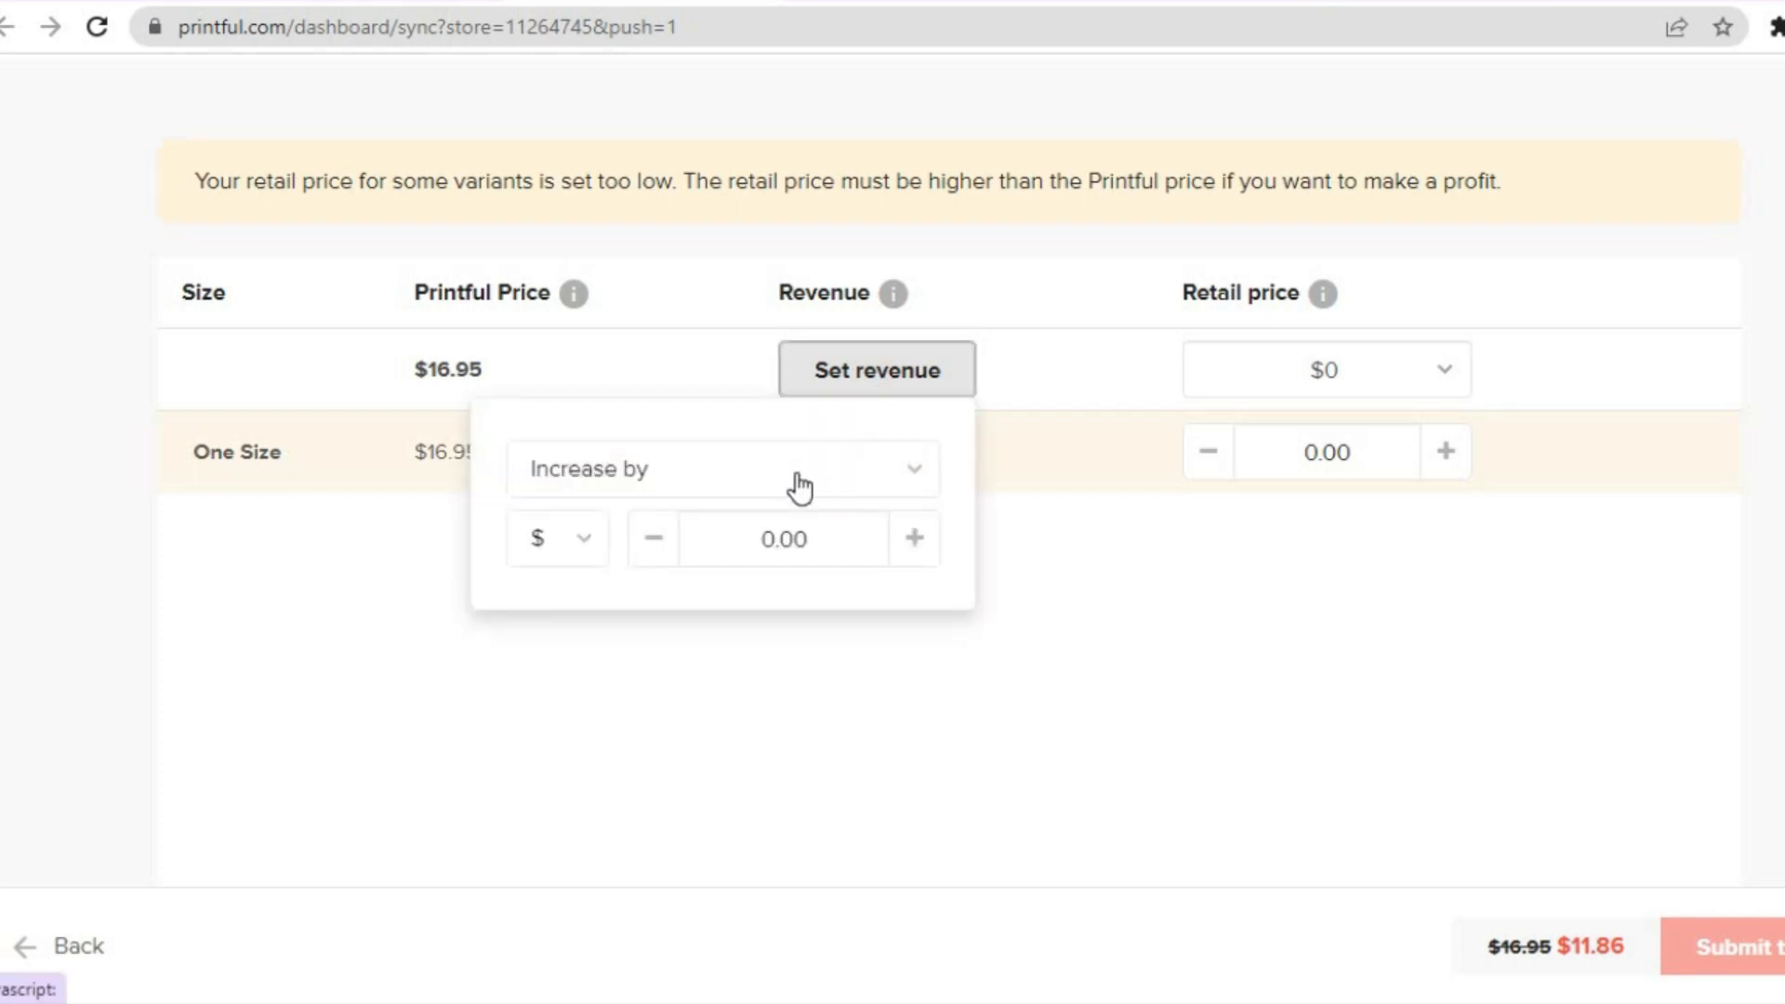
pyautogui.click(588, 549)
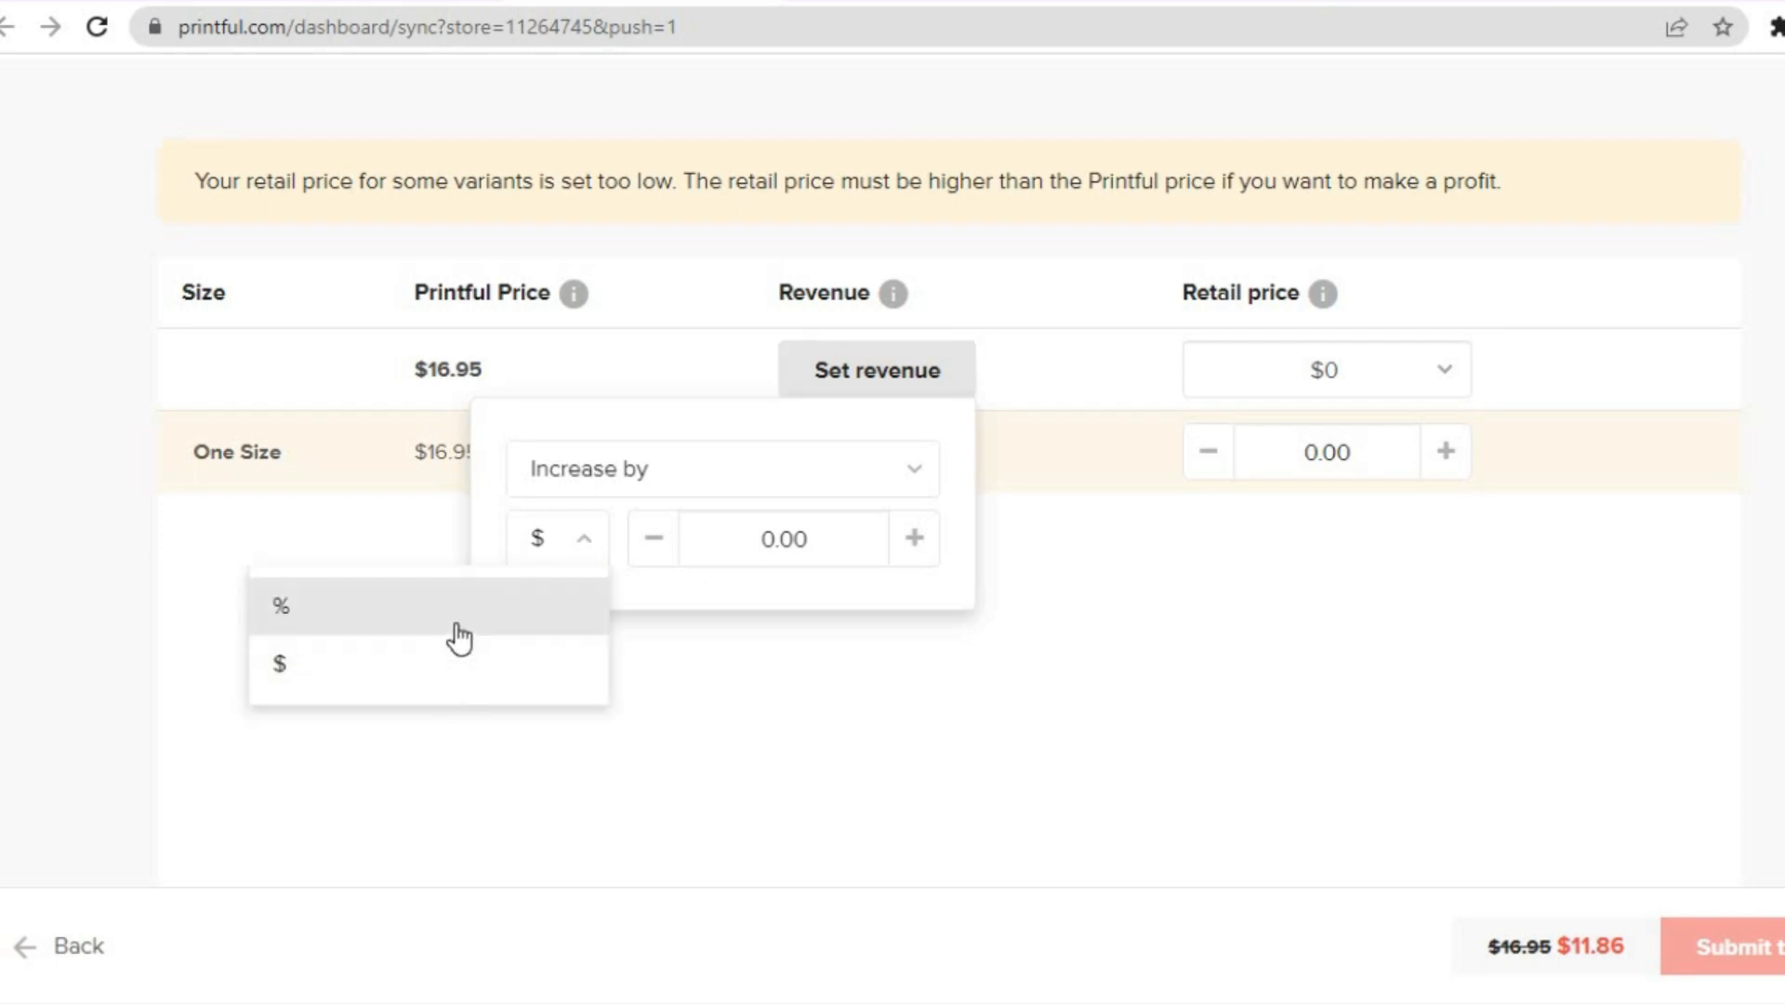
pyautogui.click(462, 636)
pyautogui.click(788, 535)
pyautogui.moveTo(821, 535); pyautogui.dragTo(748, 541)
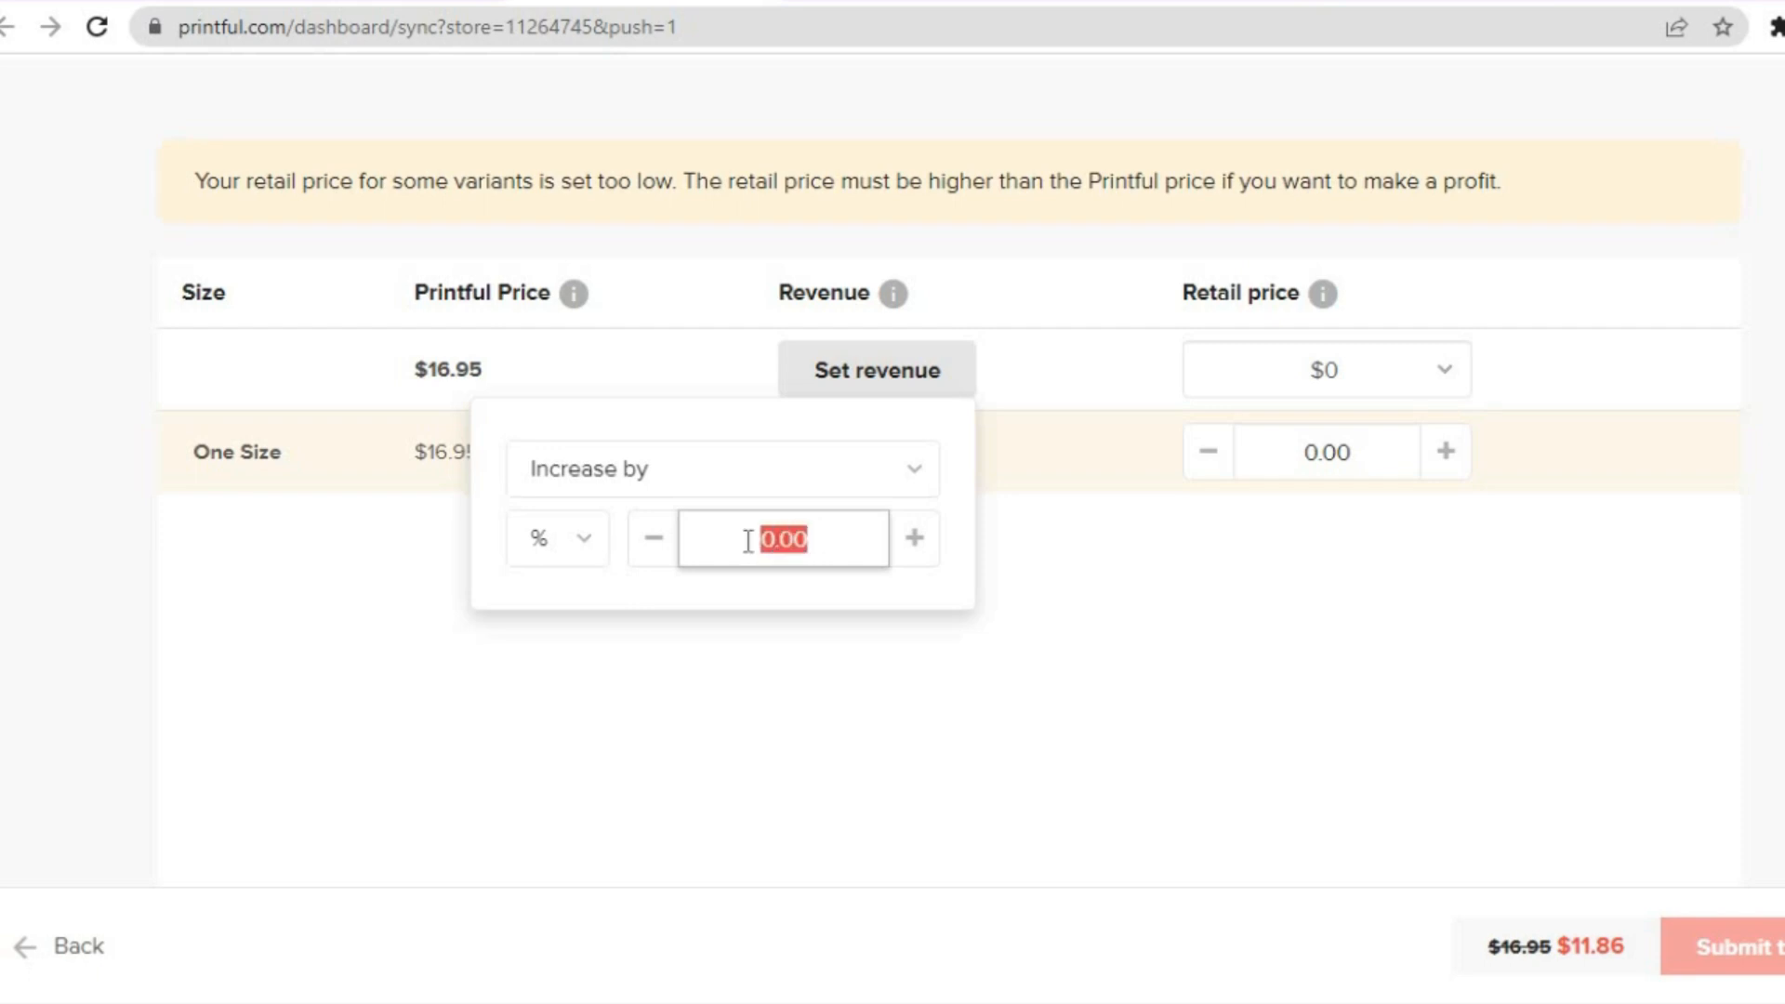
pyautogui.write('50')
pyautogui.click(1069, 561)
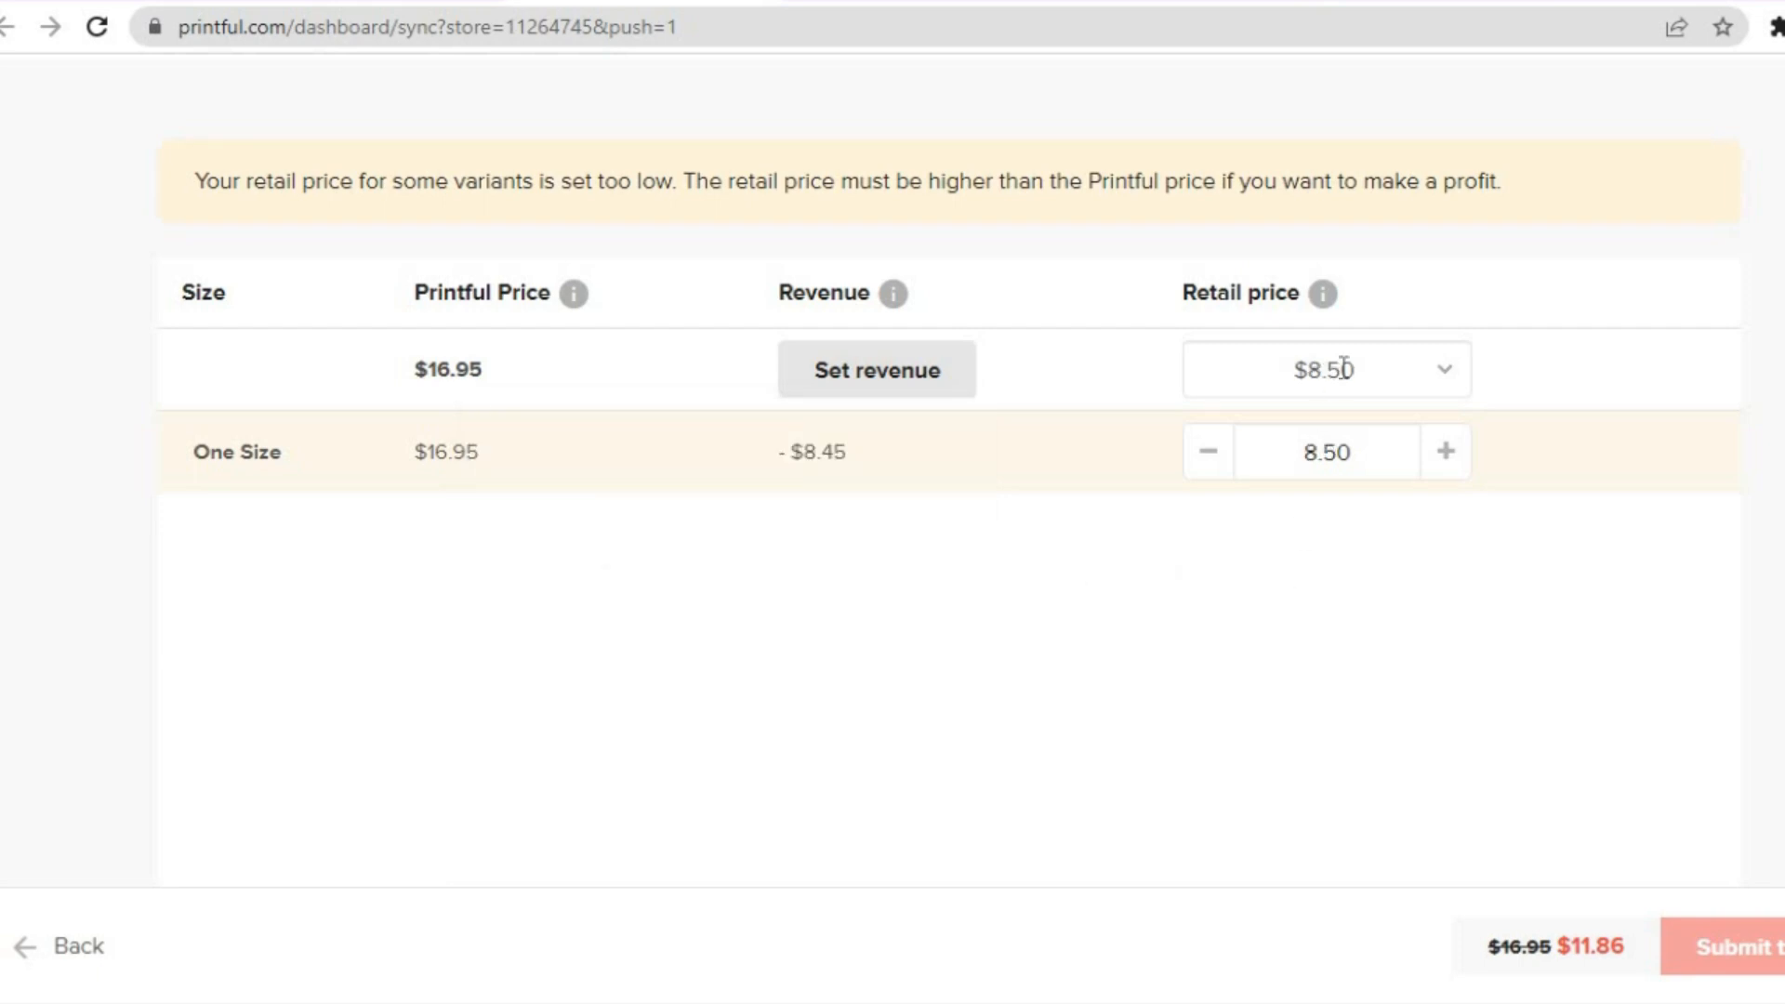
# Set the camouflage trucker hat's retail price to 25 USD for all variants and submit the product to the store.
pyautogui.moveTo(1356, 377); pyautogui.dragTo(1299, 376)
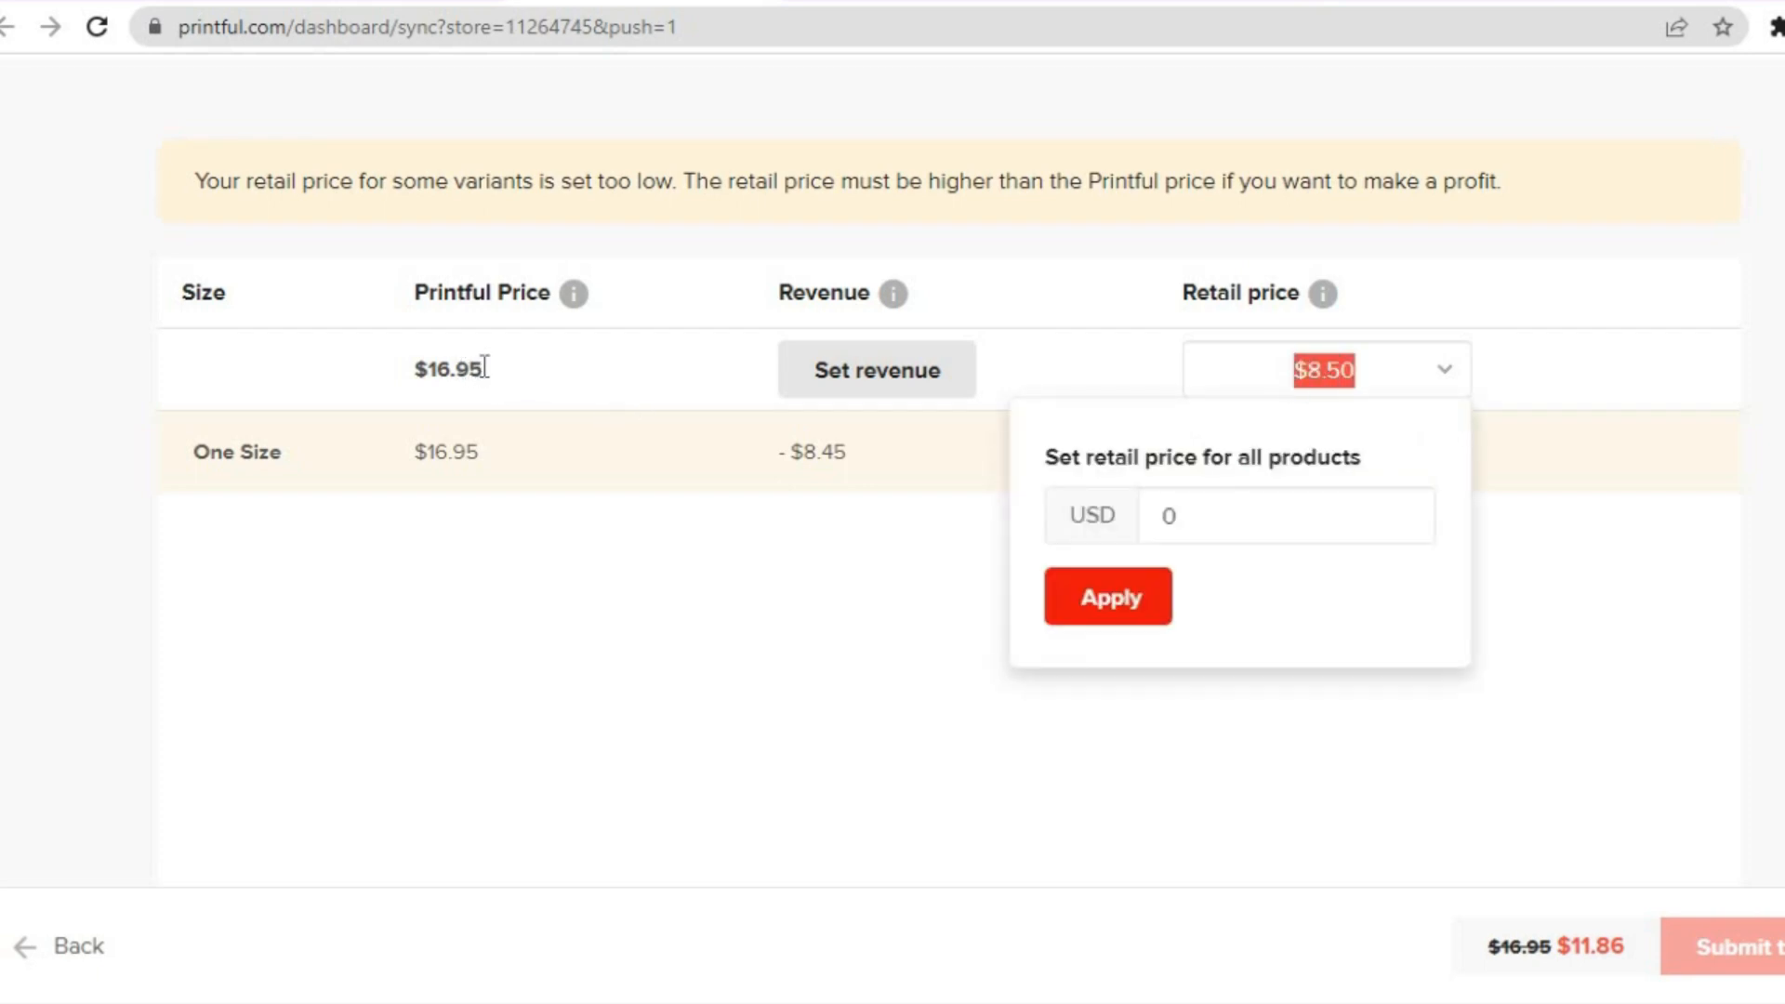
pyautogui.click(1229, 534)
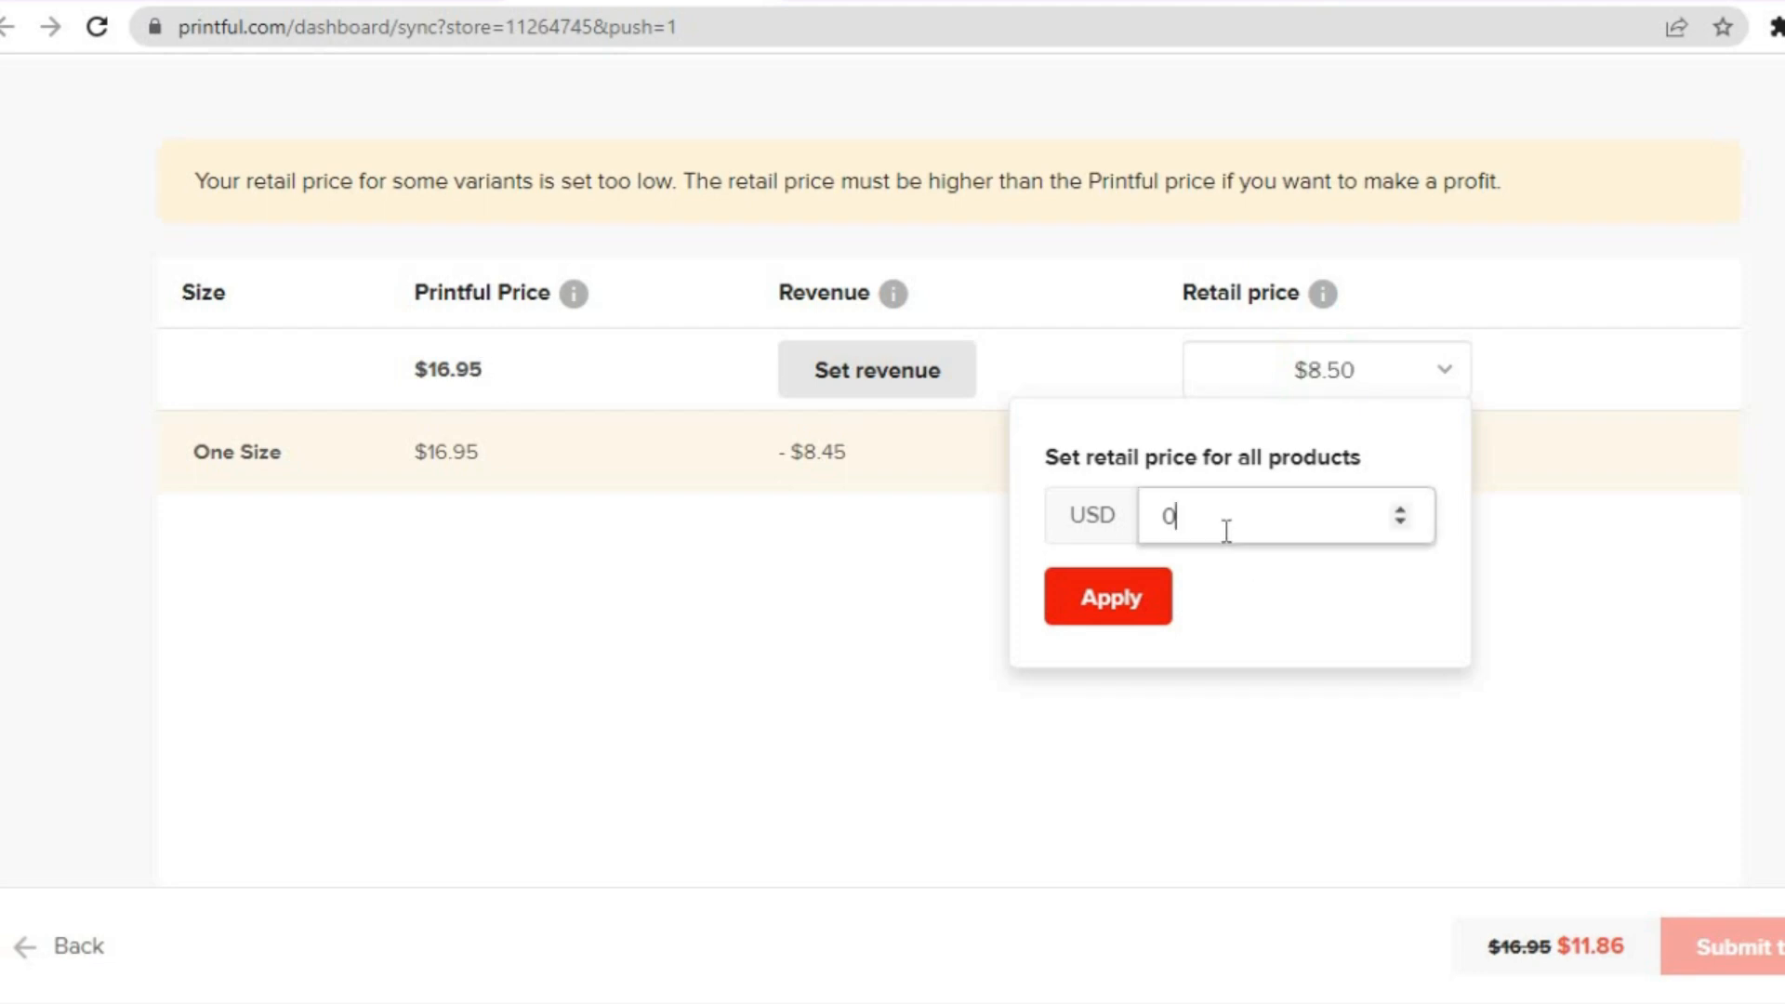
pyautogui.click(1135, 518)
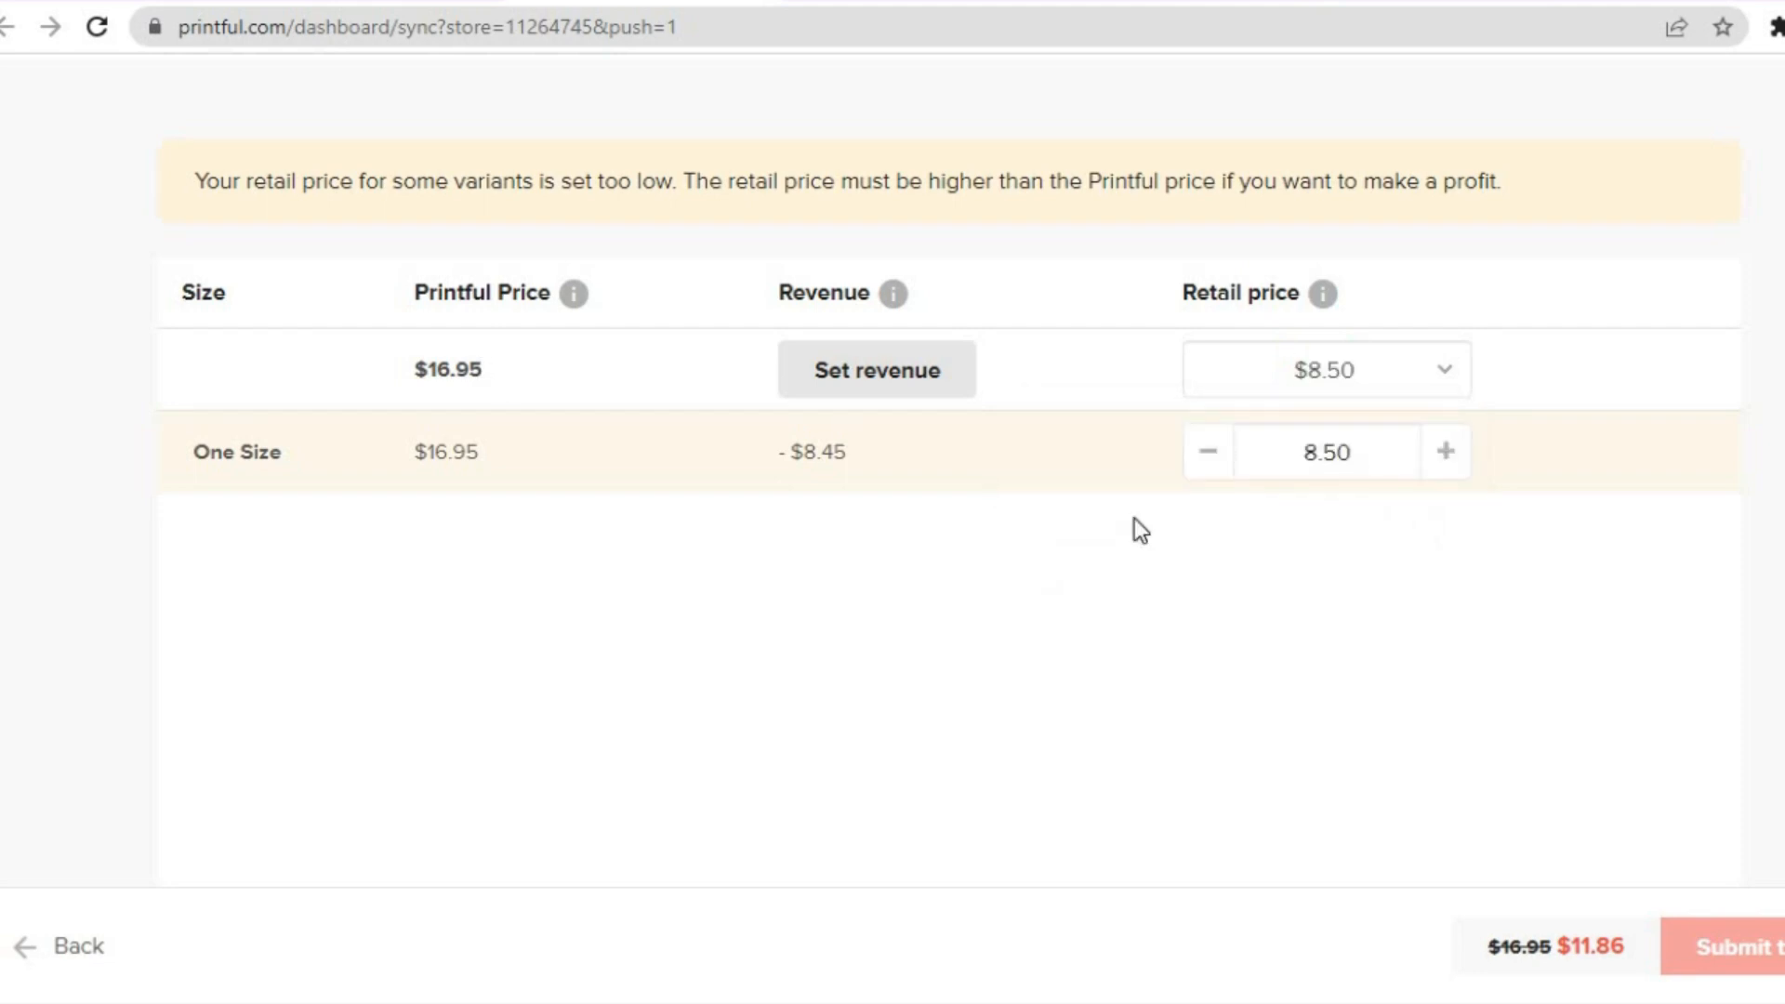
pyautogui.click(1377, 365)
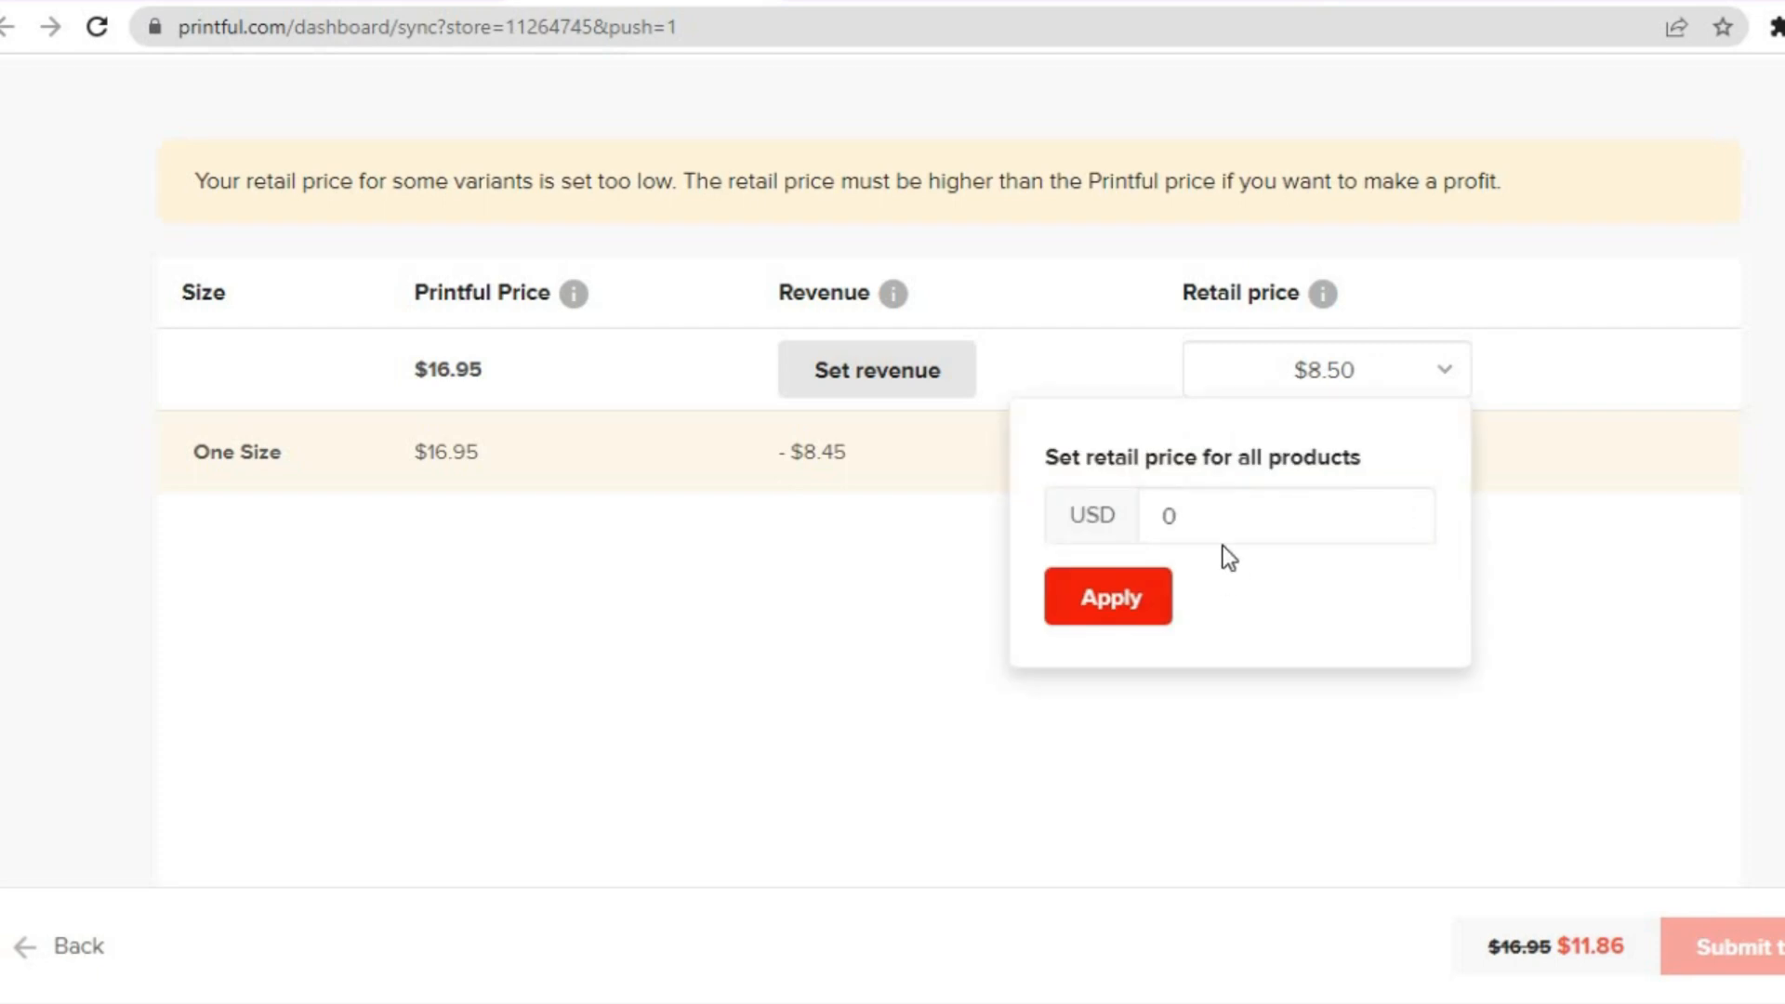
pyautogui.click(1231, 509)
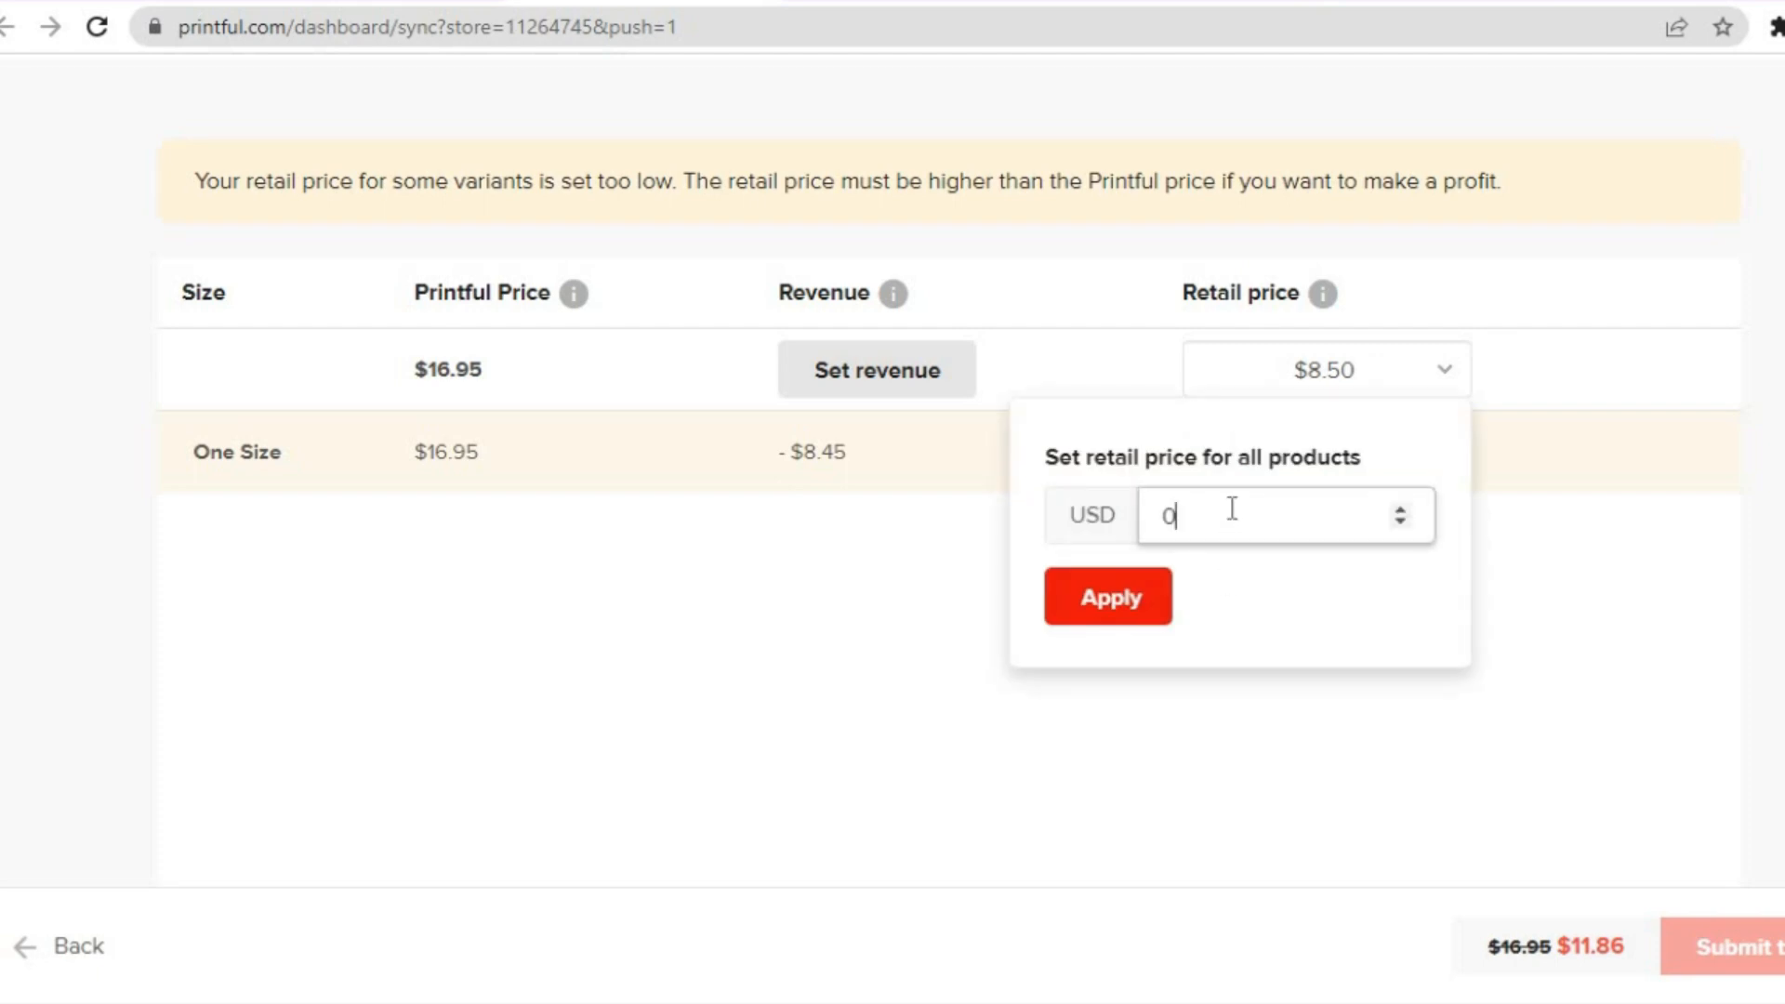
pyautogui.write('25')
pyautogui.click(1102, 617)
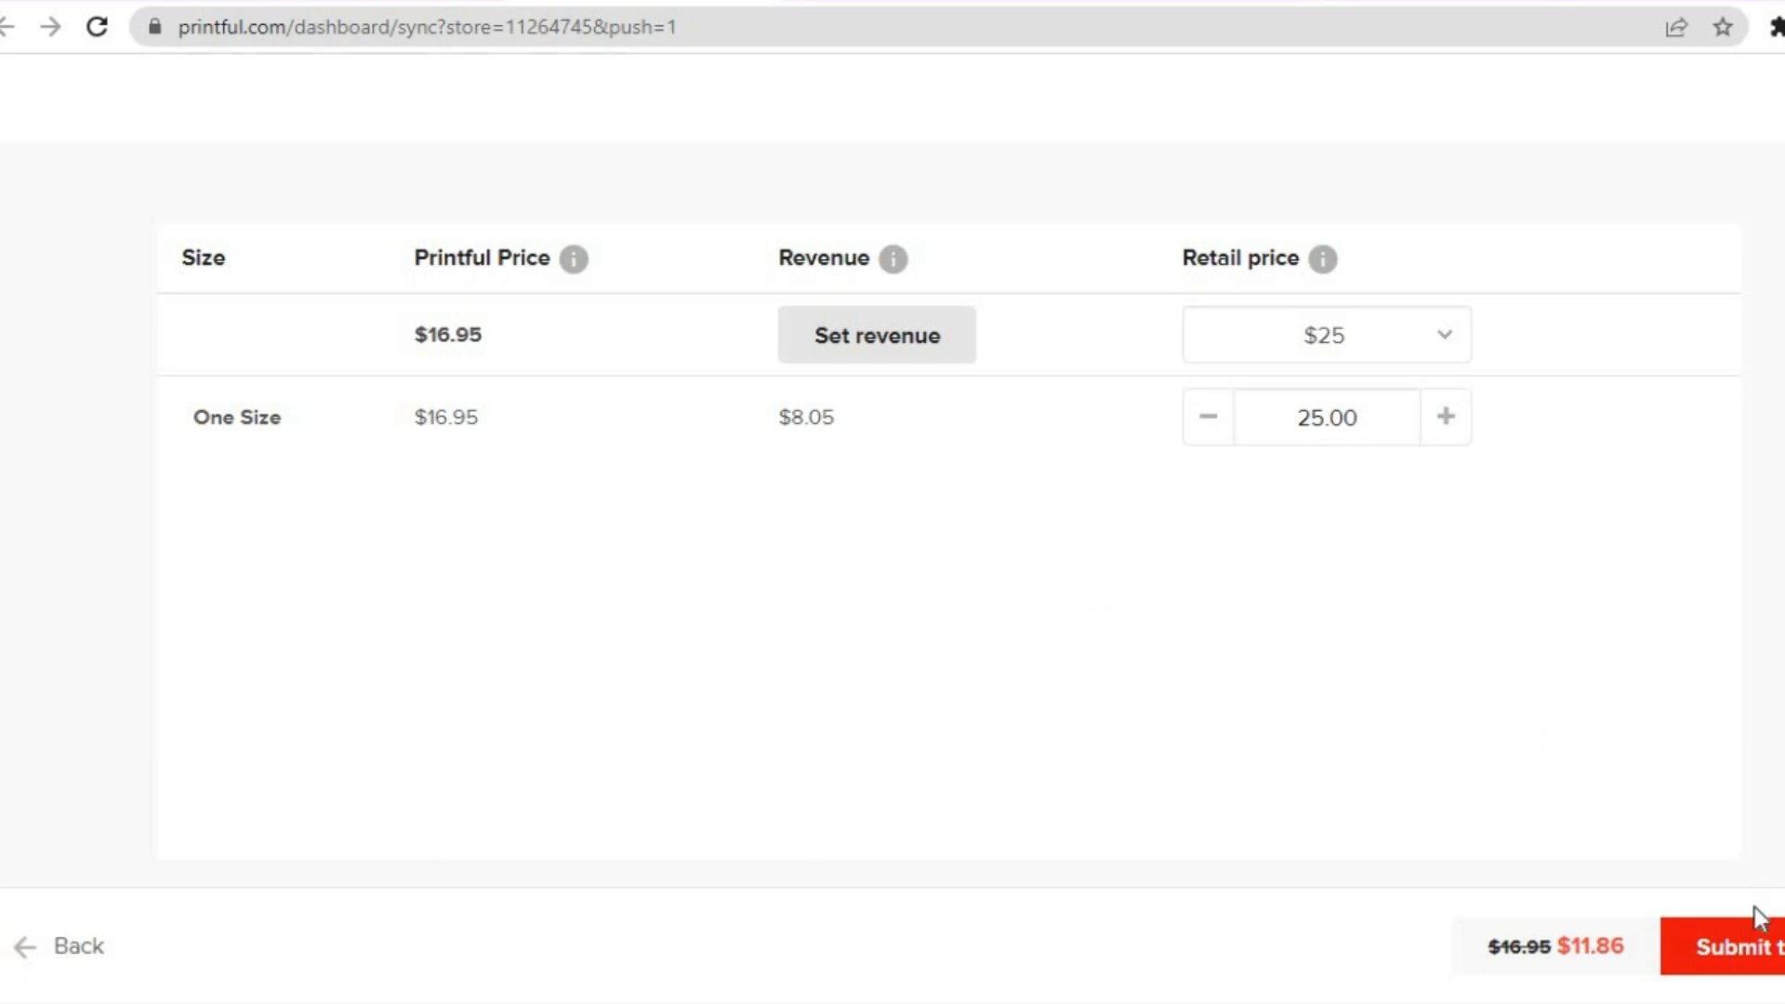
pyautogui.click(1726, 948)
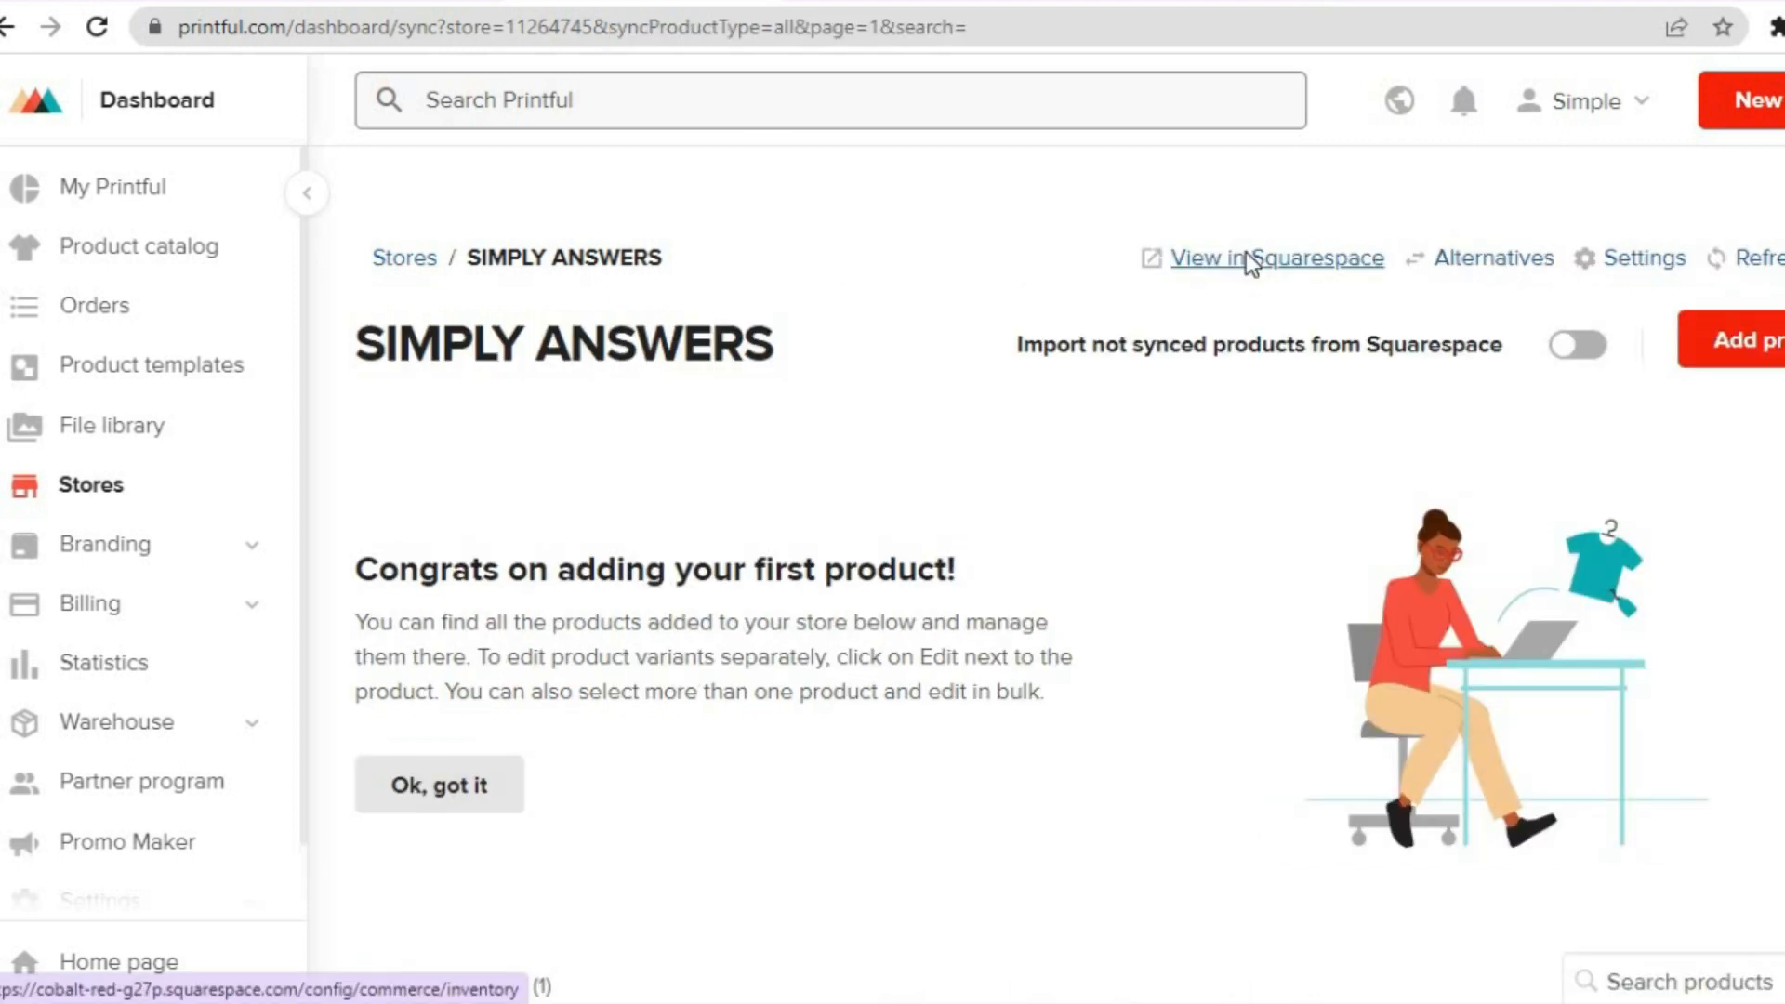
# Switch to the store's Squarespace inventory and open the product preview of the Camouflage trucker hat.
pyautogui.click(1248, 257)
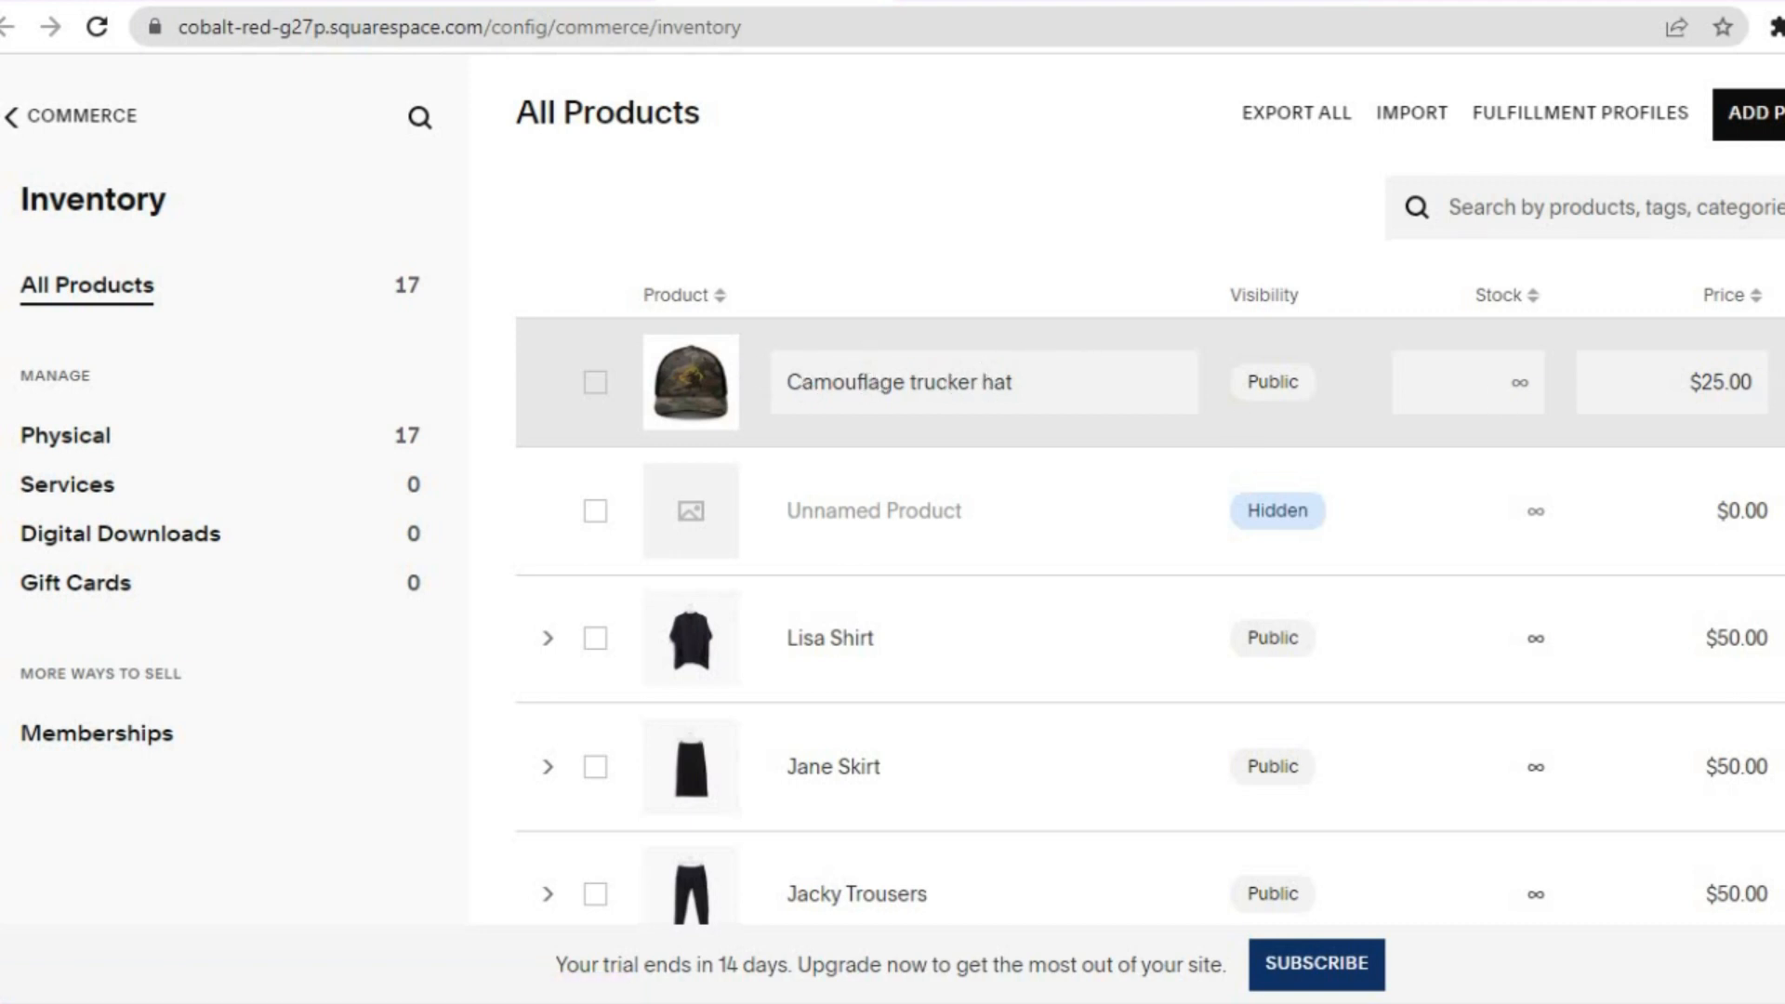
pyautogui.click(1783, 383)
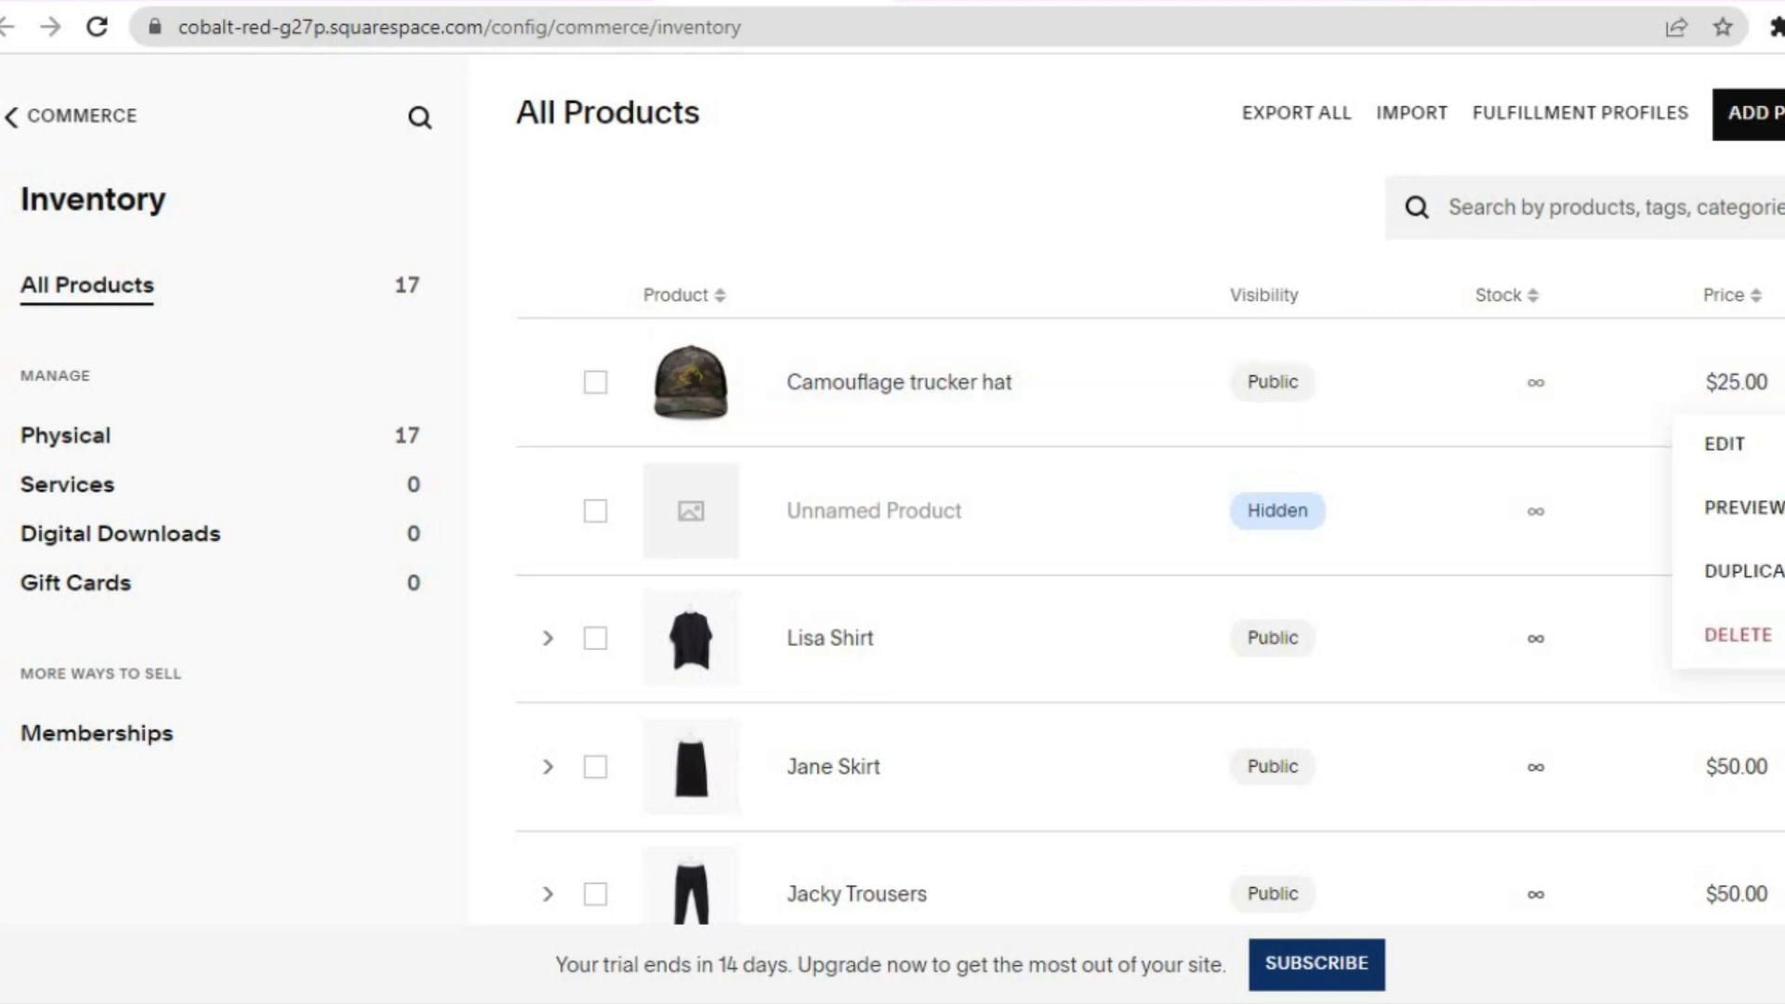
pyautogui.click(1771, 509)
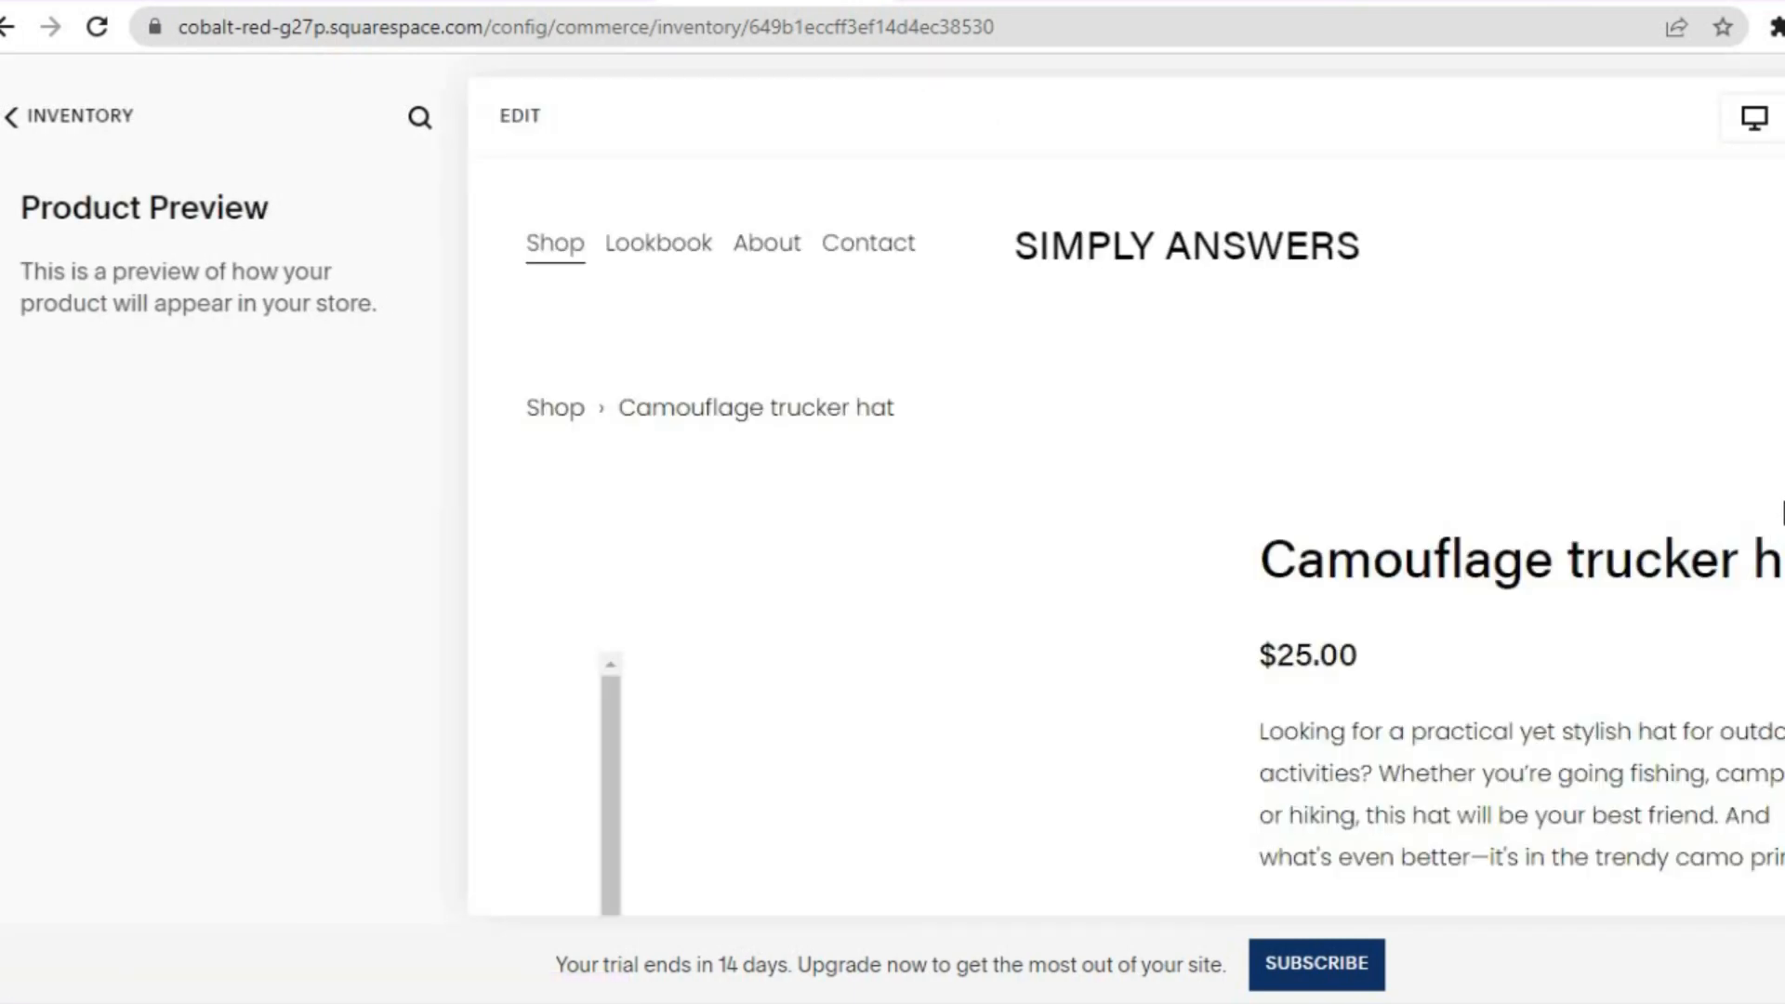
# Examine the hat's mockup images, price, description and quantity option on the previewed product page.
pyautogui.scroll(-4, 1127, 536)
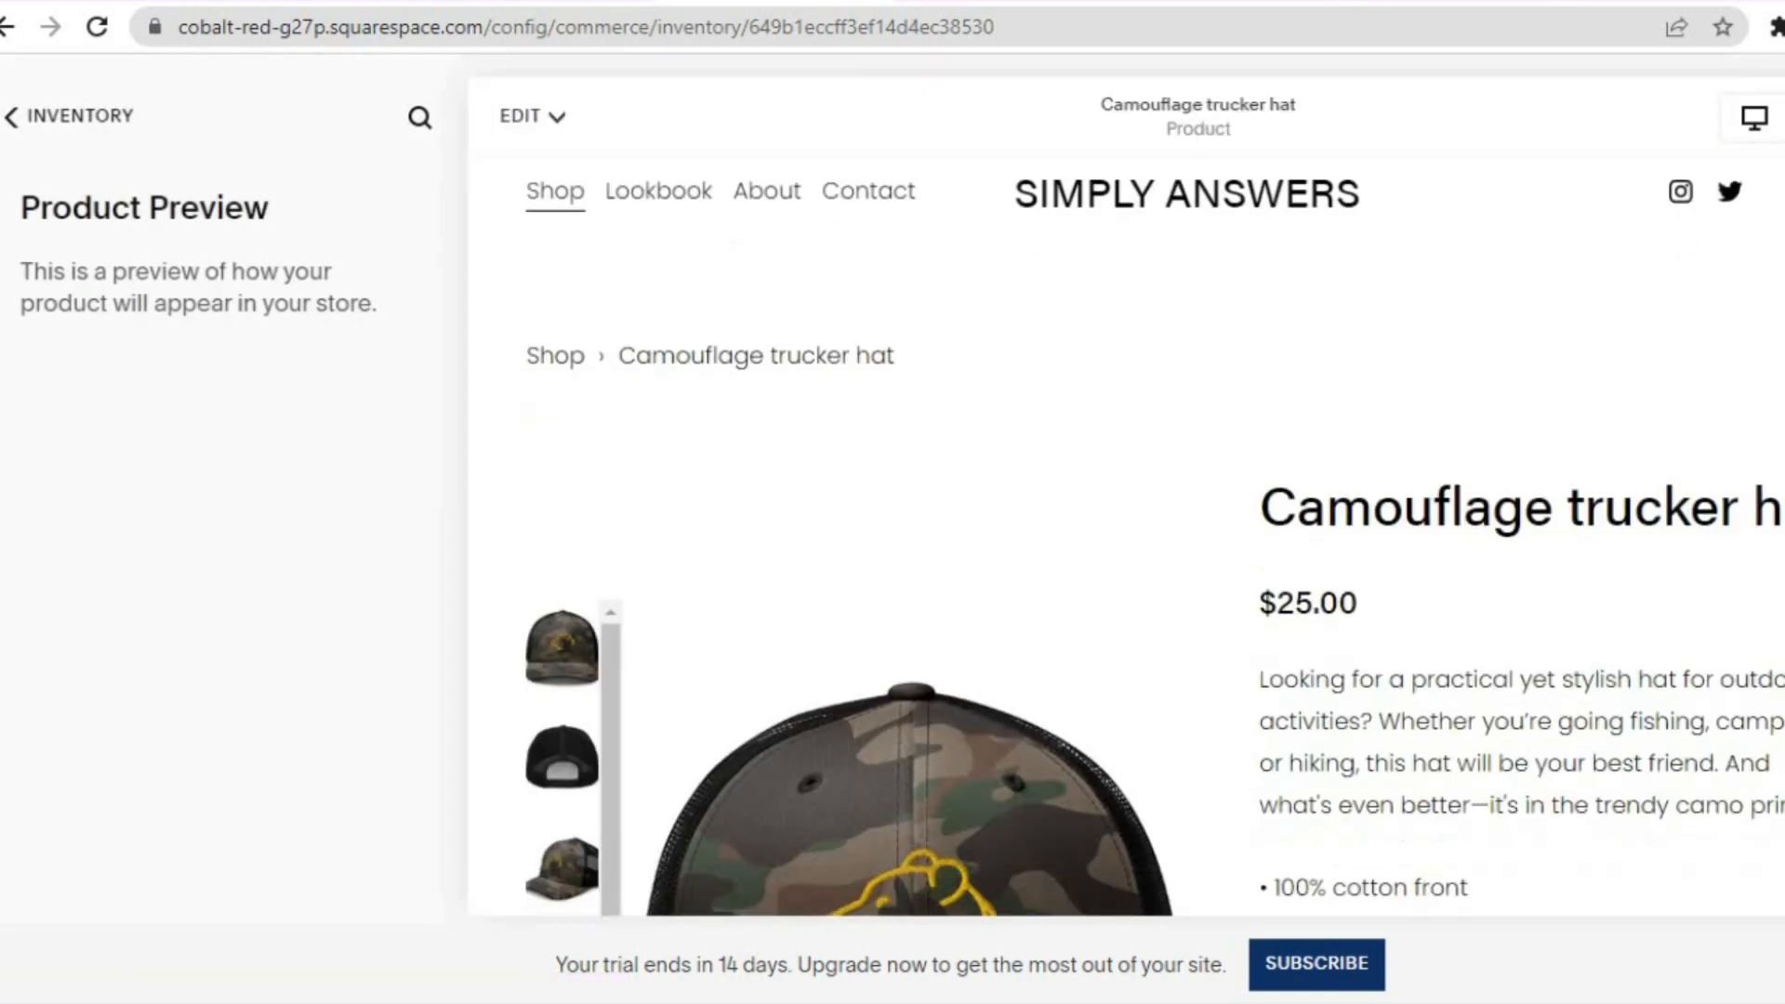
pyautogui.scroll(5, 1127, 536)
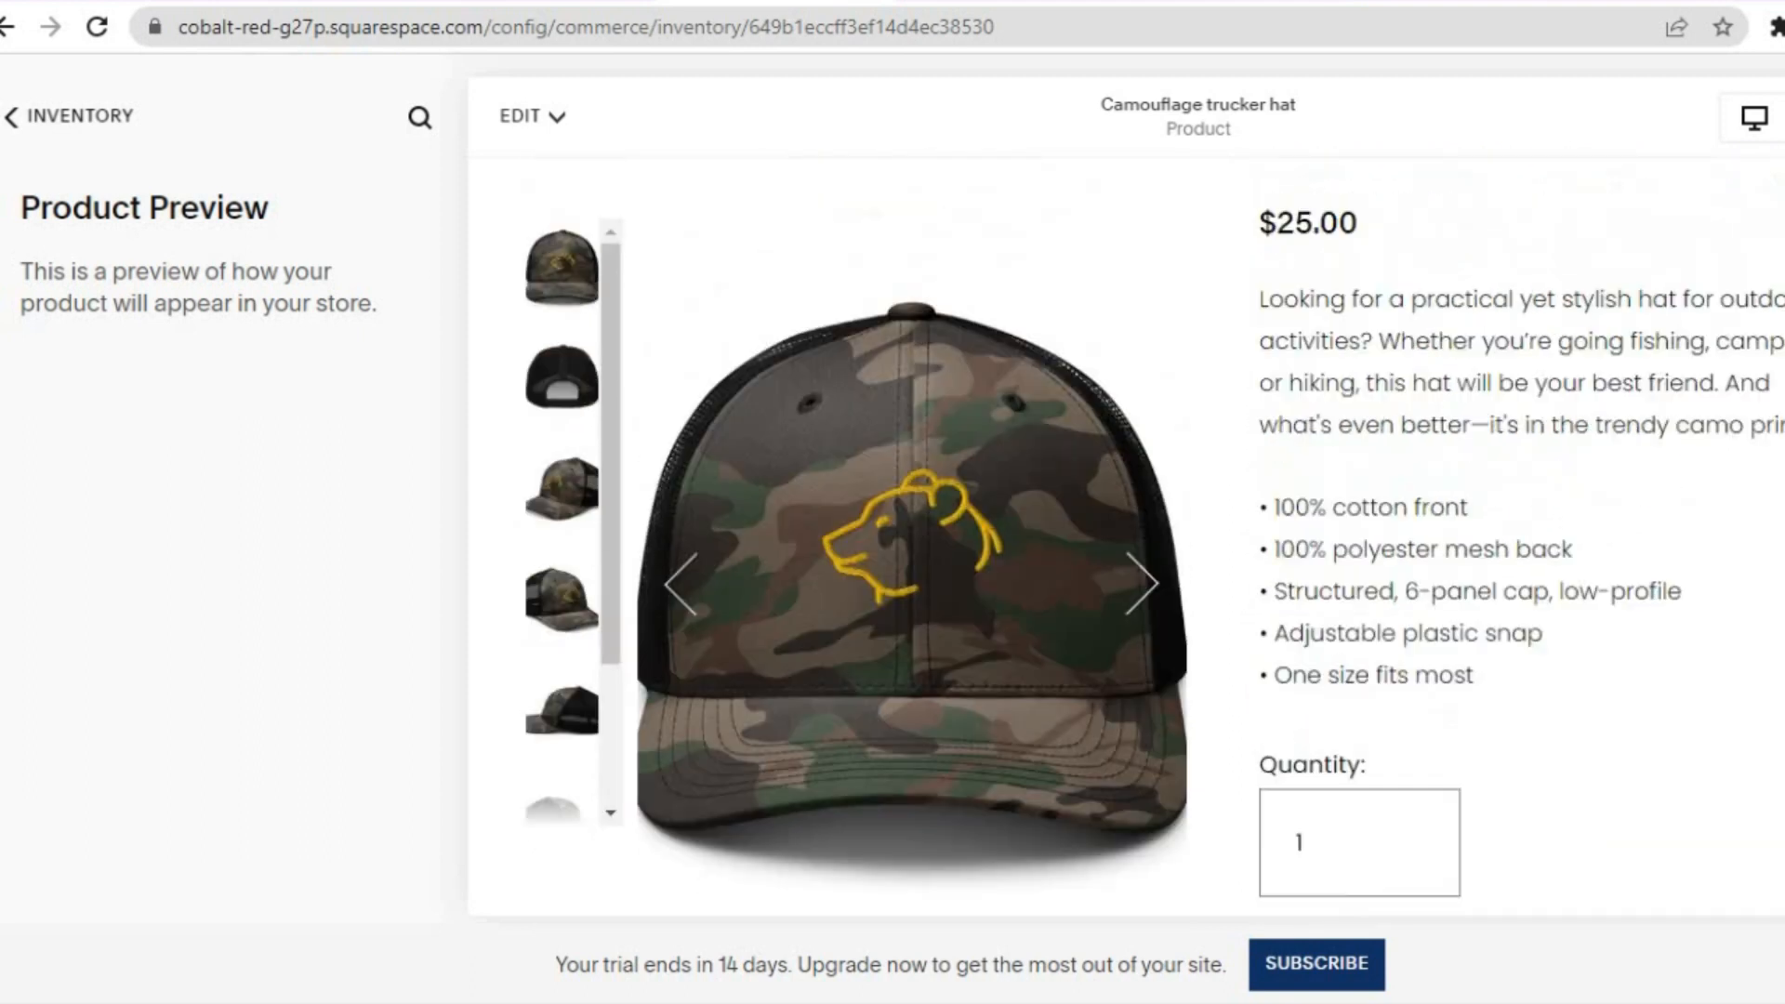
pyautogui.scroll(-2, 1127, 537)
pyautogui.scroll(4, 1127, 537)
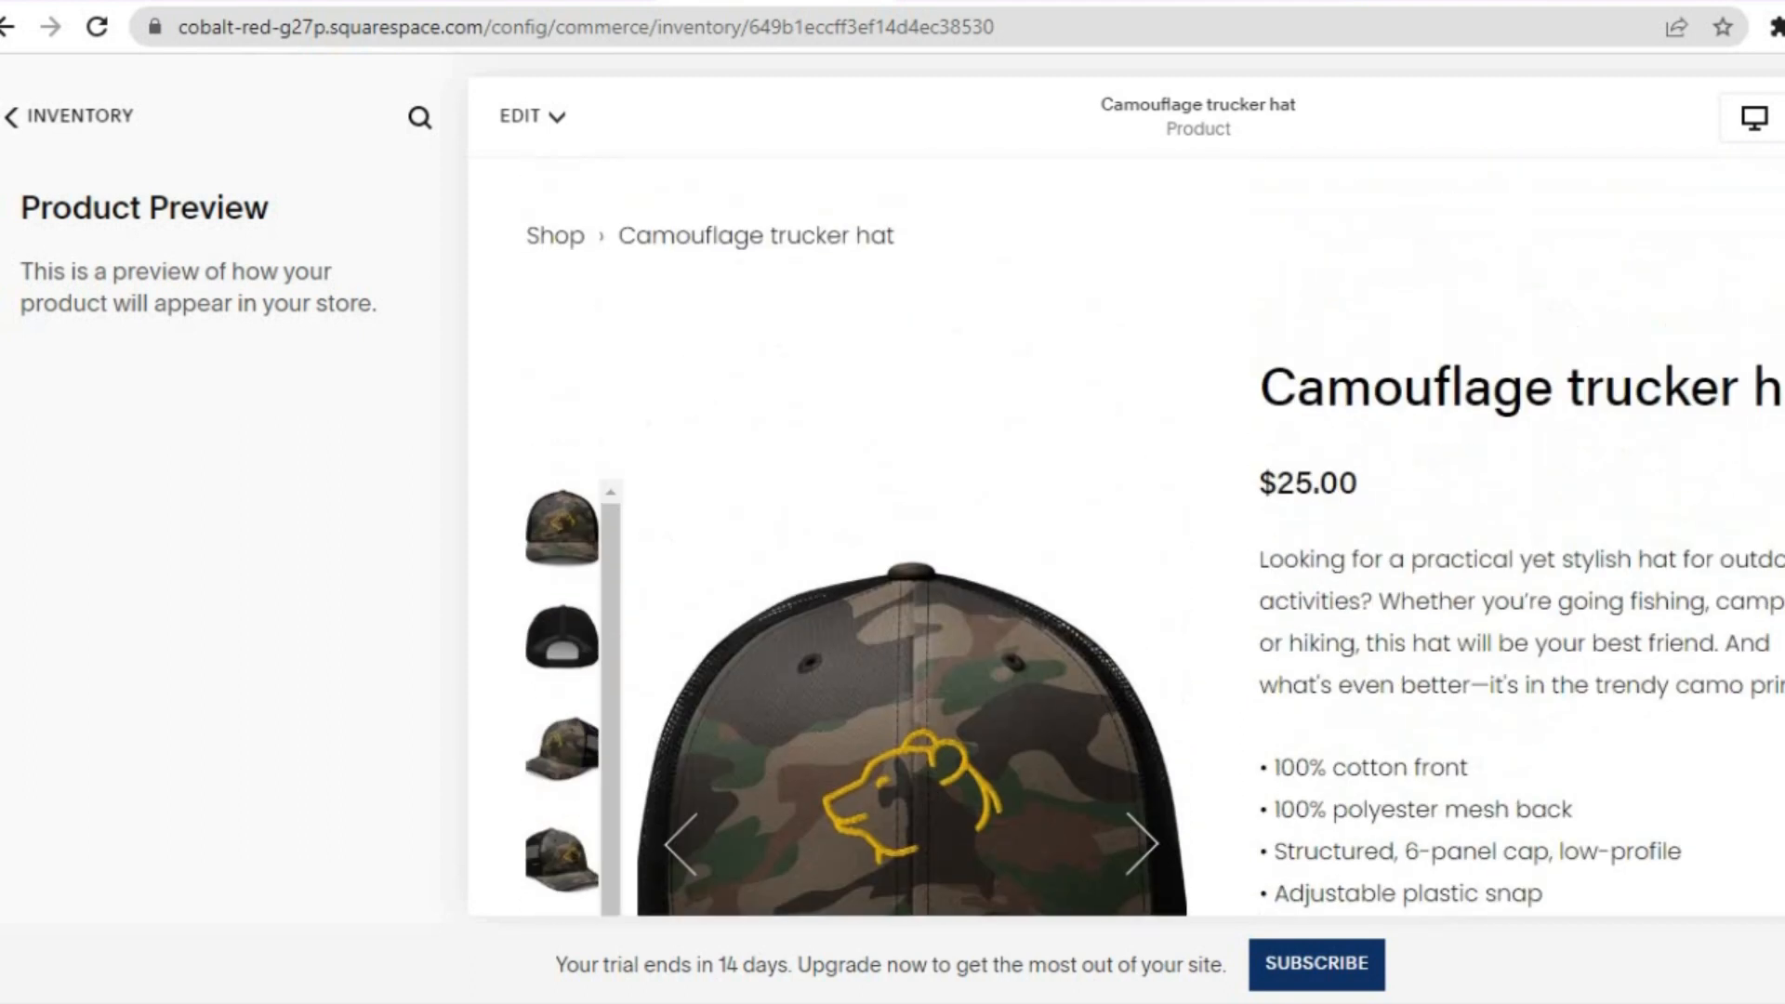
pyautogui.scroll(-7, 1127, 536)
pyautogui.scroll(5, 1127, 537)
pyautogui.scroll(-5, 1127, 537)
pyautogui.scroll(5, 1127, 536)
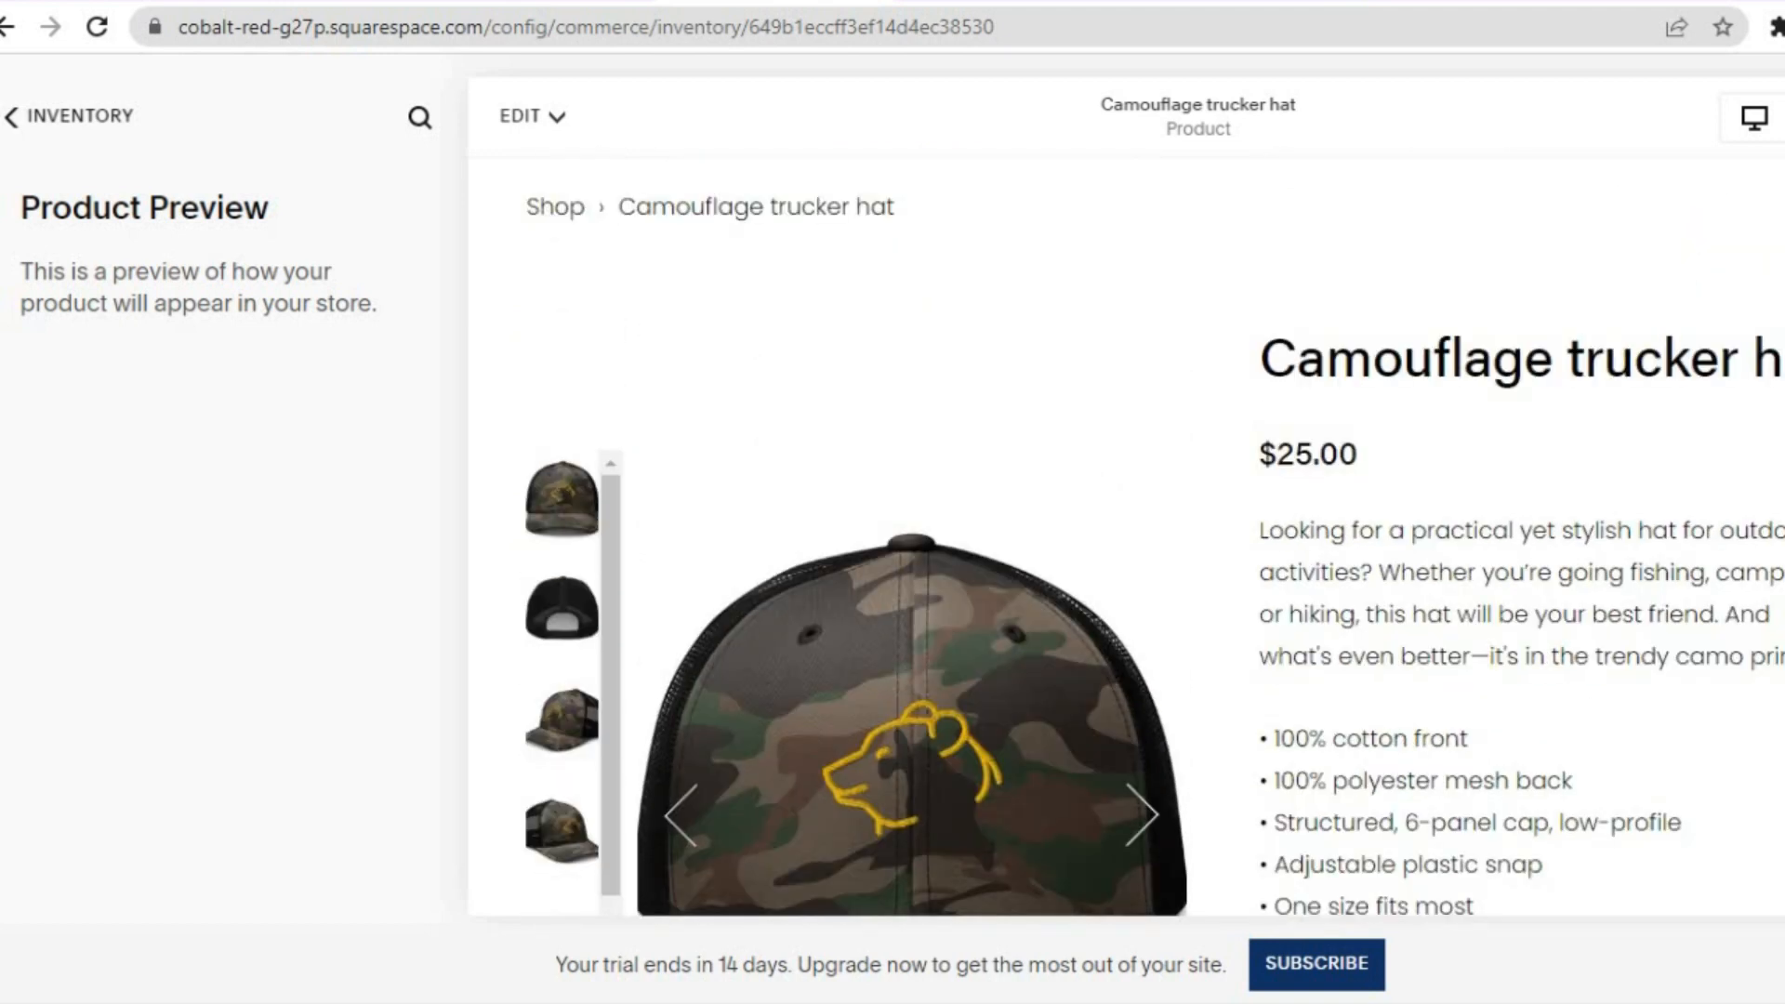